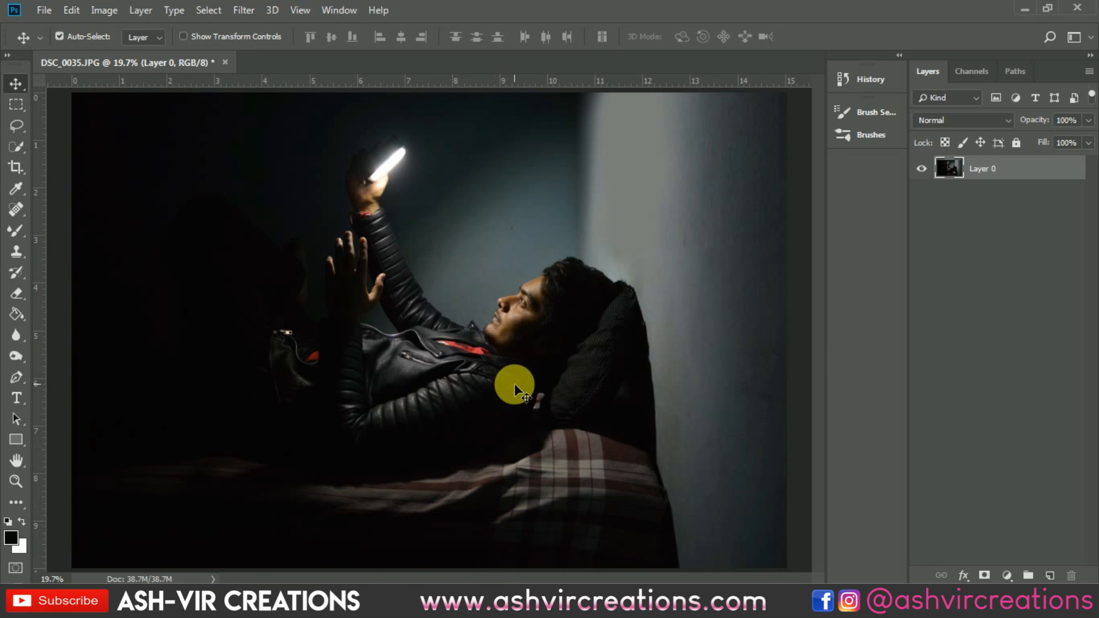
scroll(520, 391, "down", 1)
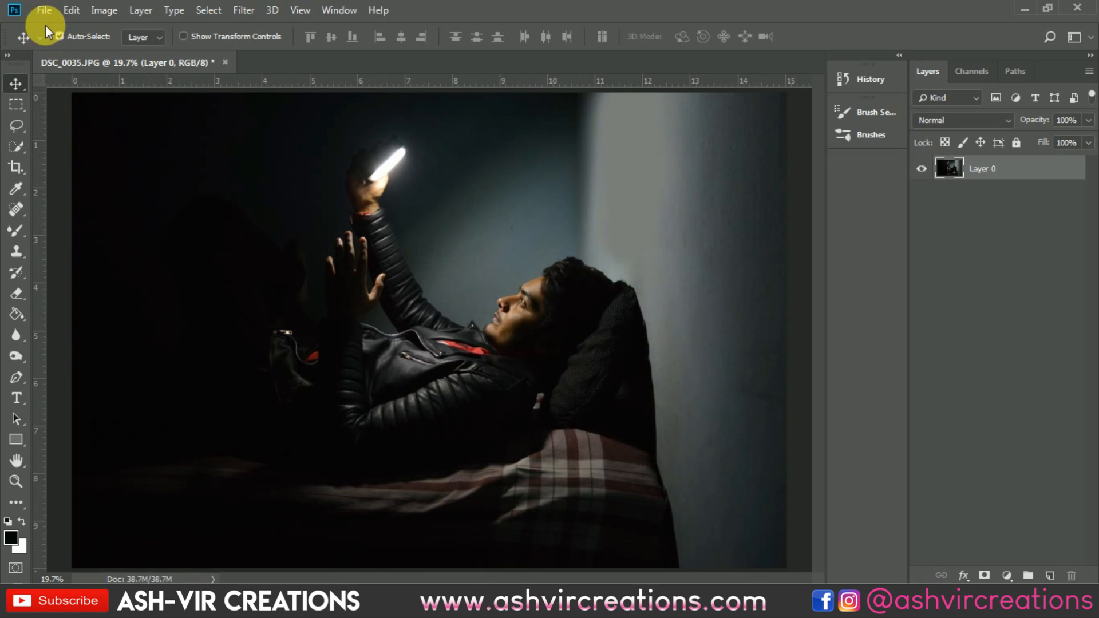
left_click(45, 10)
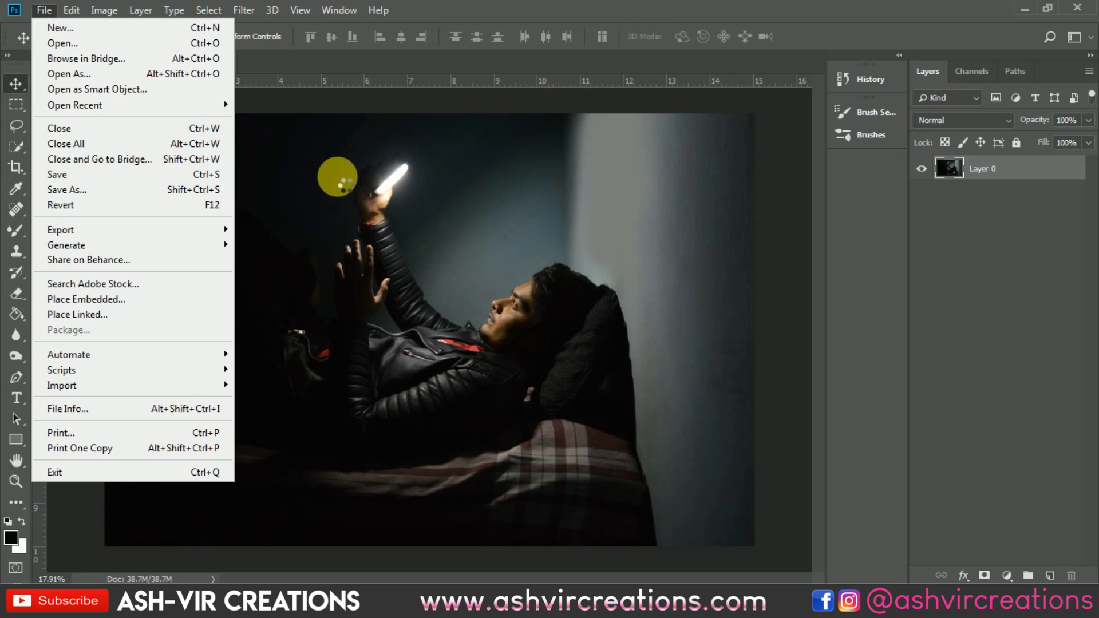
key("ctrl+o")
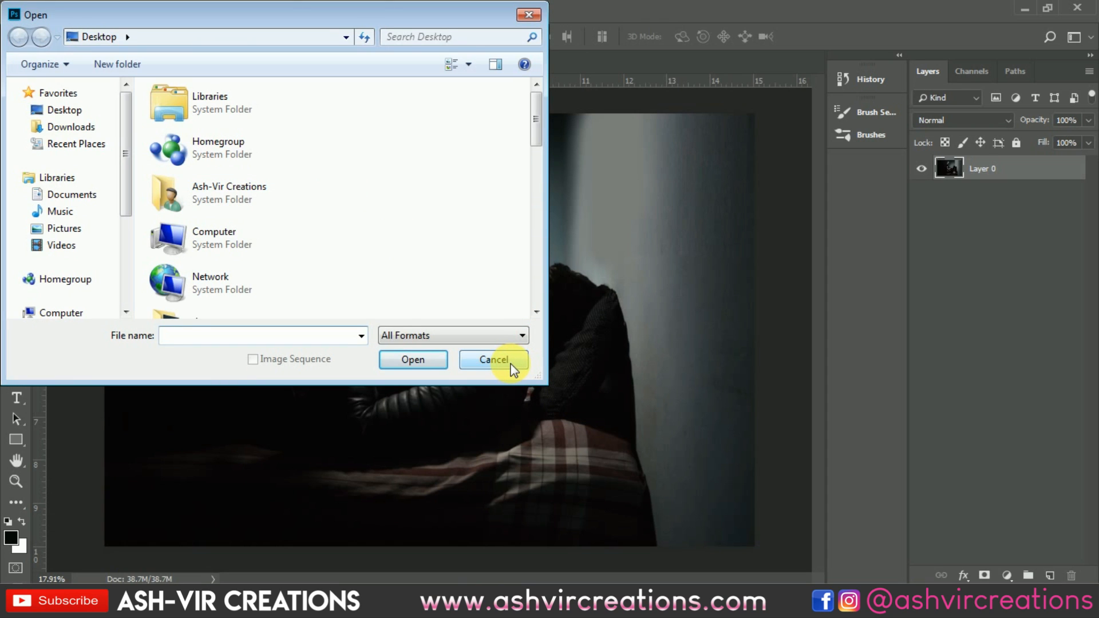
left_click(511, 363)
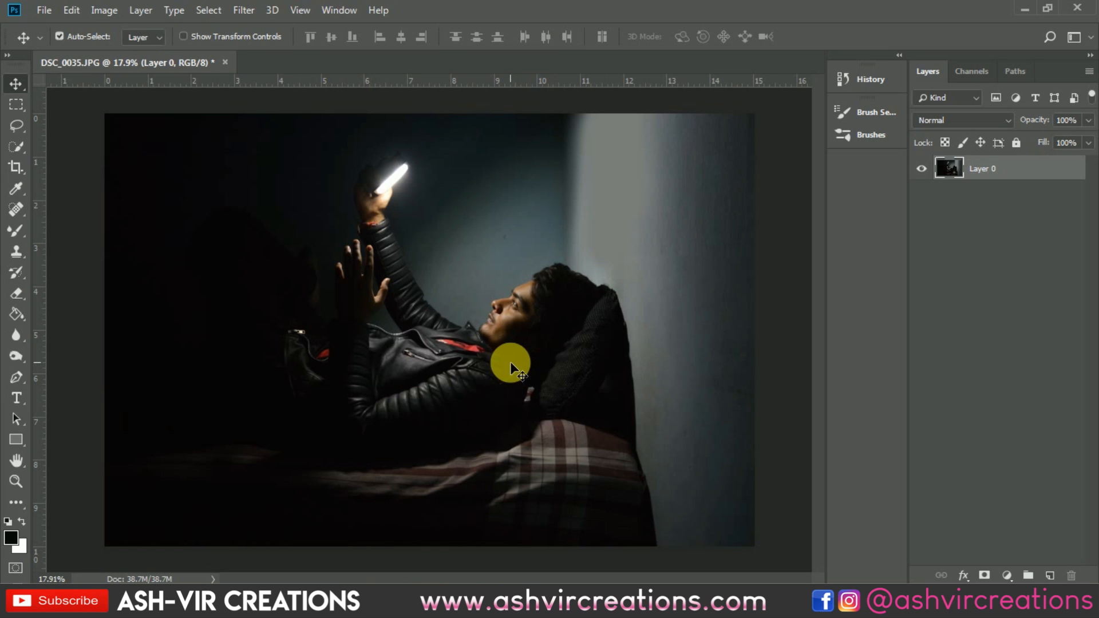
Step: Crop the photo to a 4:5 (8:10) portrait ratio, extending the canvas above the image with empty space
left_click(15, 167)
left_click(110, 39)
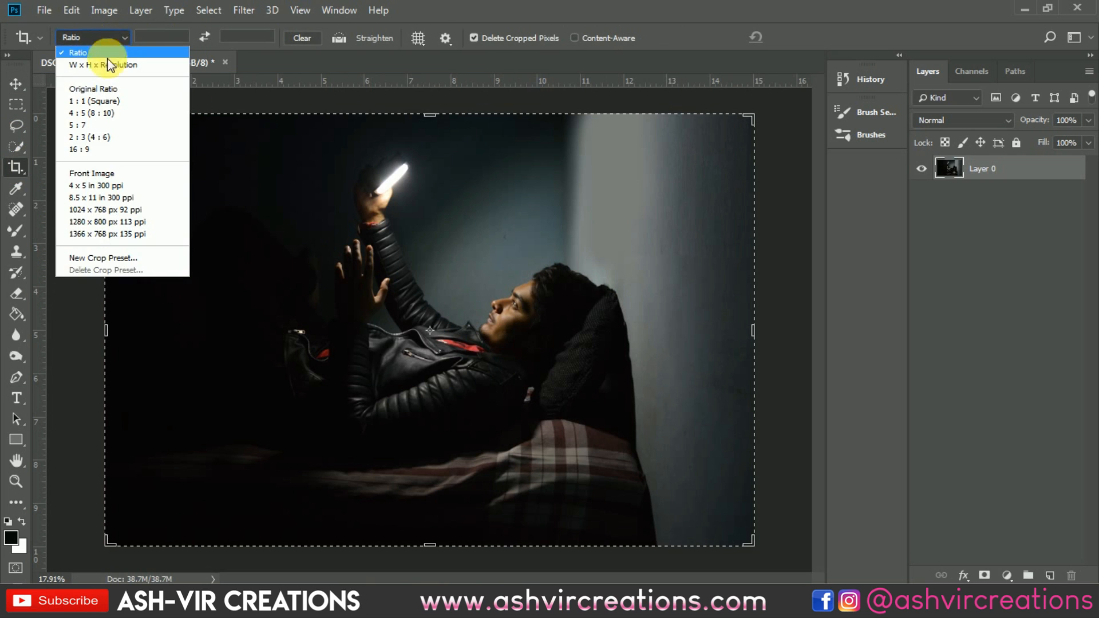
left_click(108, 113)
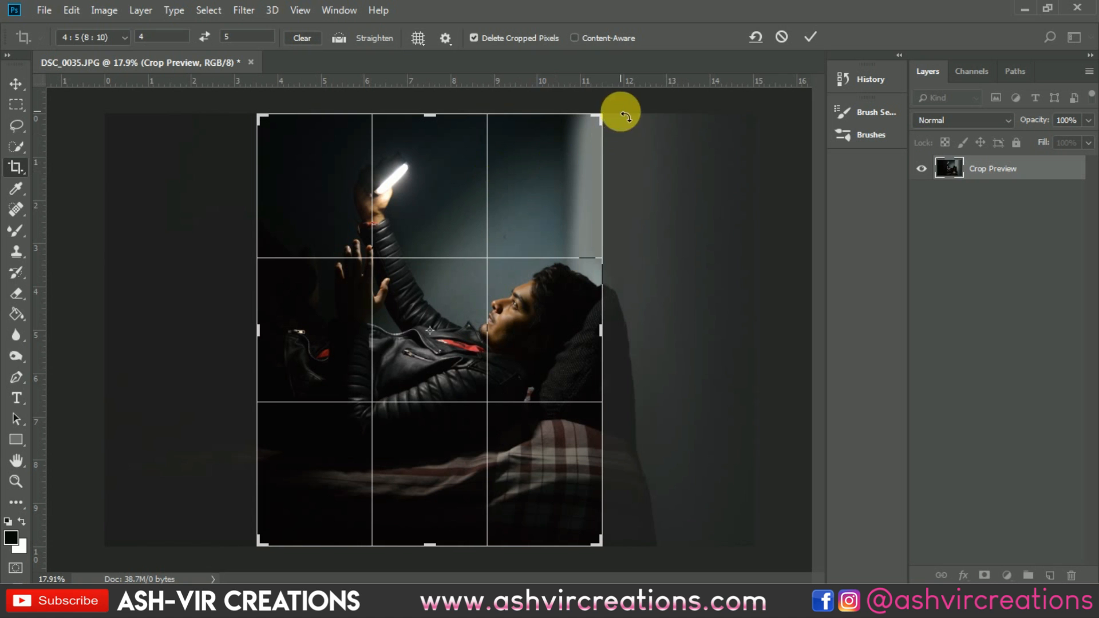
left_click_drag(605, 120, 535, 216)
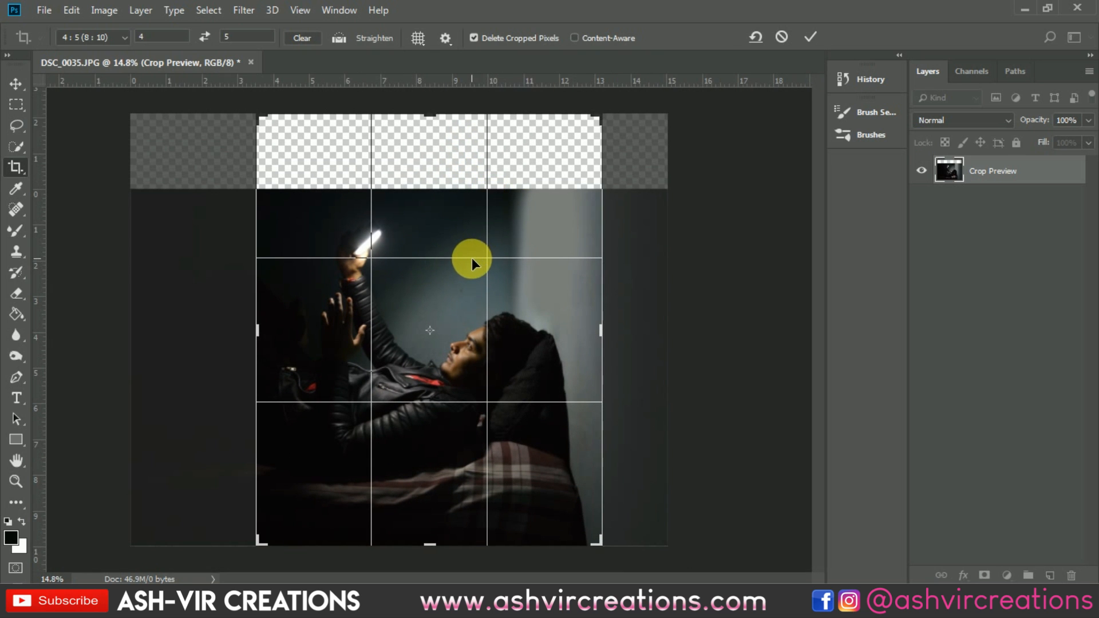
left_click_drag(472, 258, 472, 265)
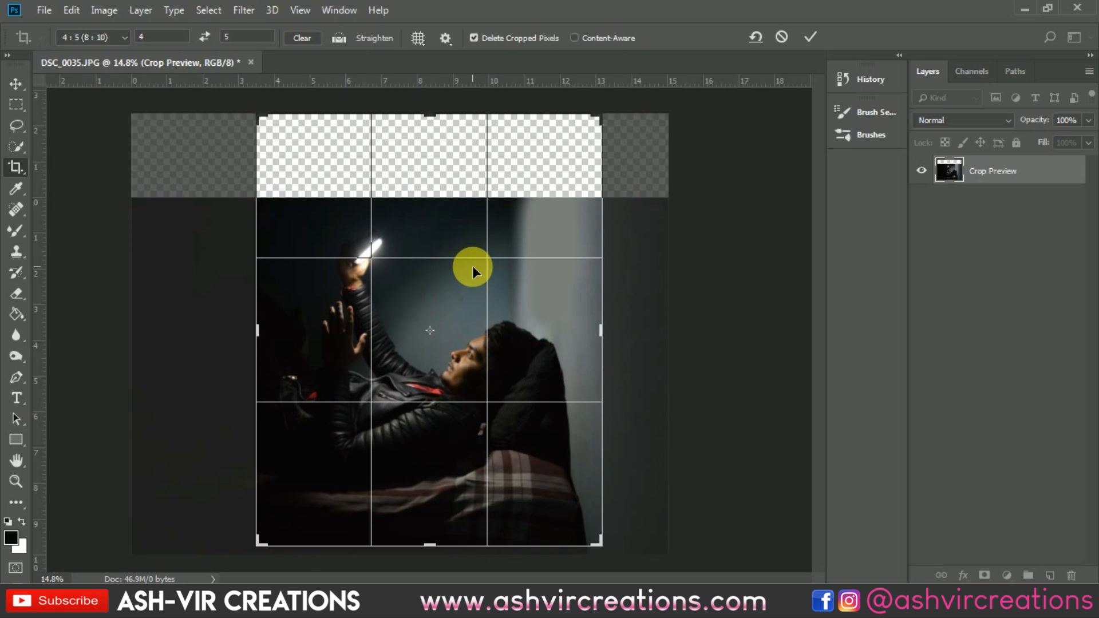
left_click(813, 37)
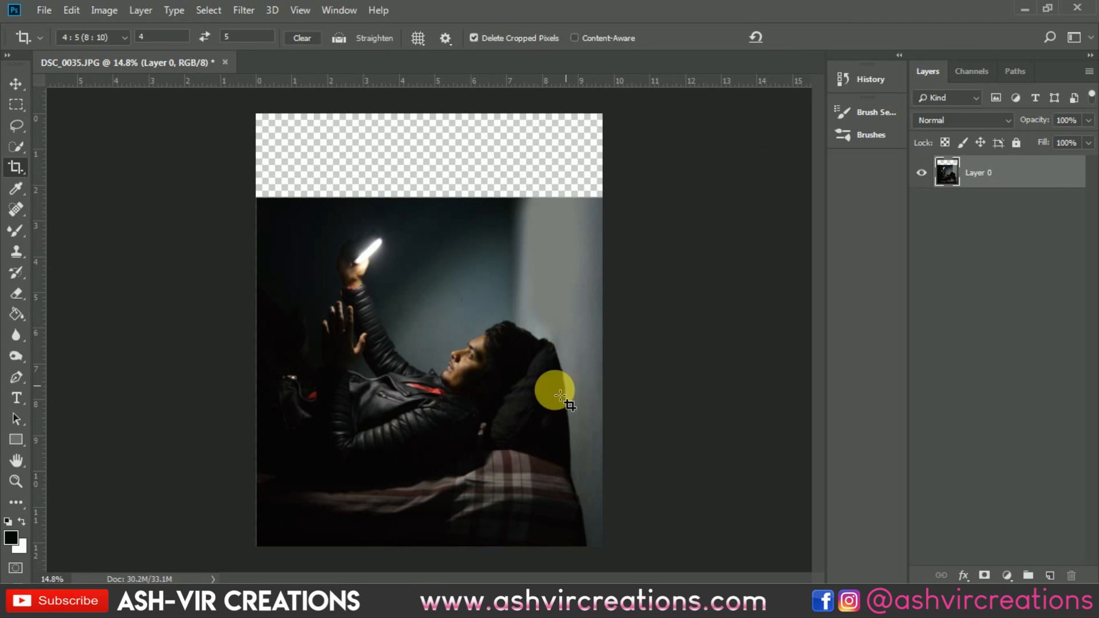
key("v")
key("ctrl+0")
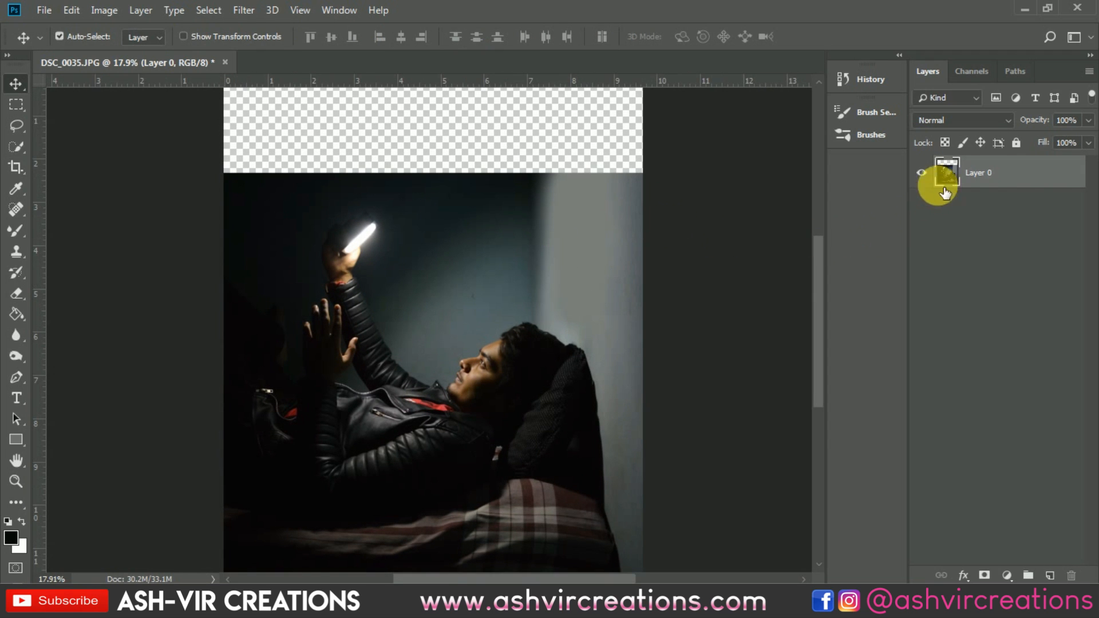
Step: Duplicate the photo layer
right_click(996, 182)
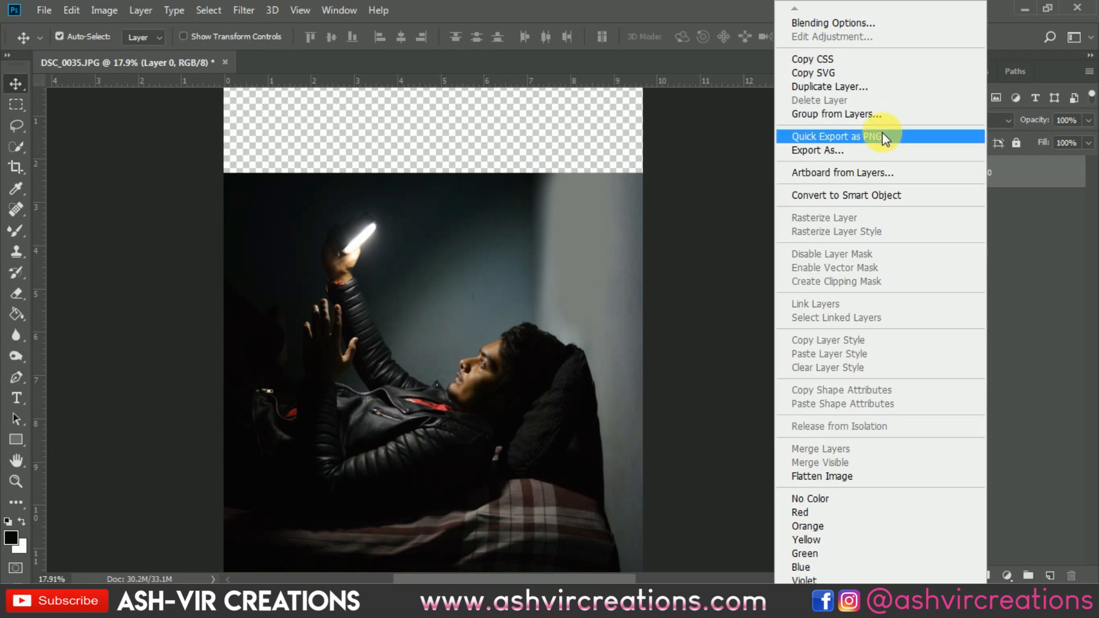
left_click(829, 75)
left_click(671, 159)
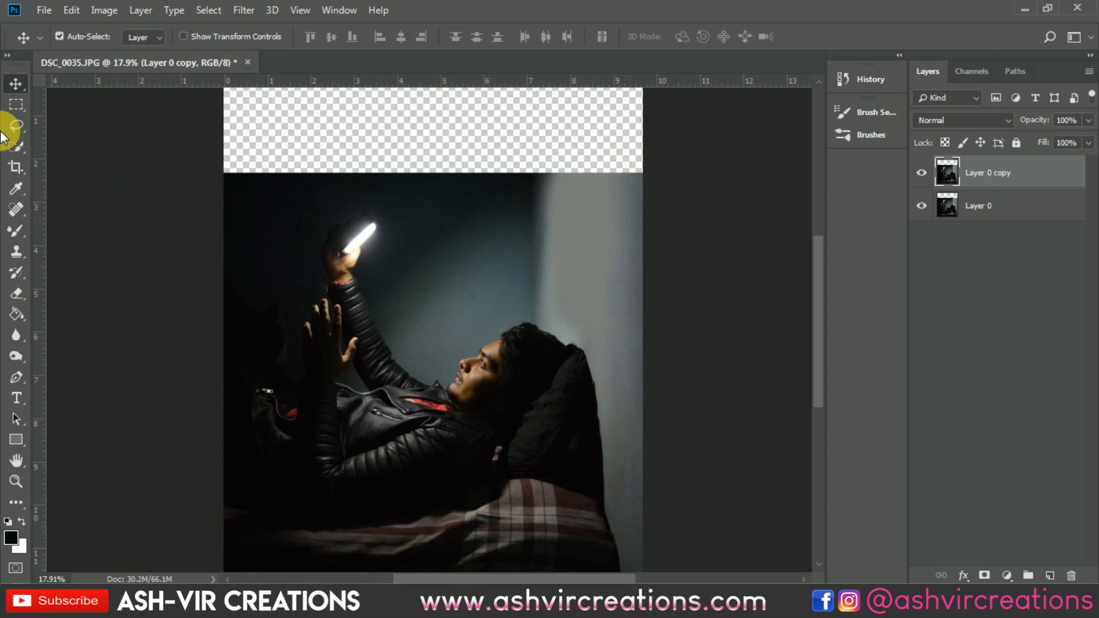
Step: Select a strip across the top of the photo and copy it onto a new layer
left_click(16, 104)
left_click_drag(205, 144, 690, 213)
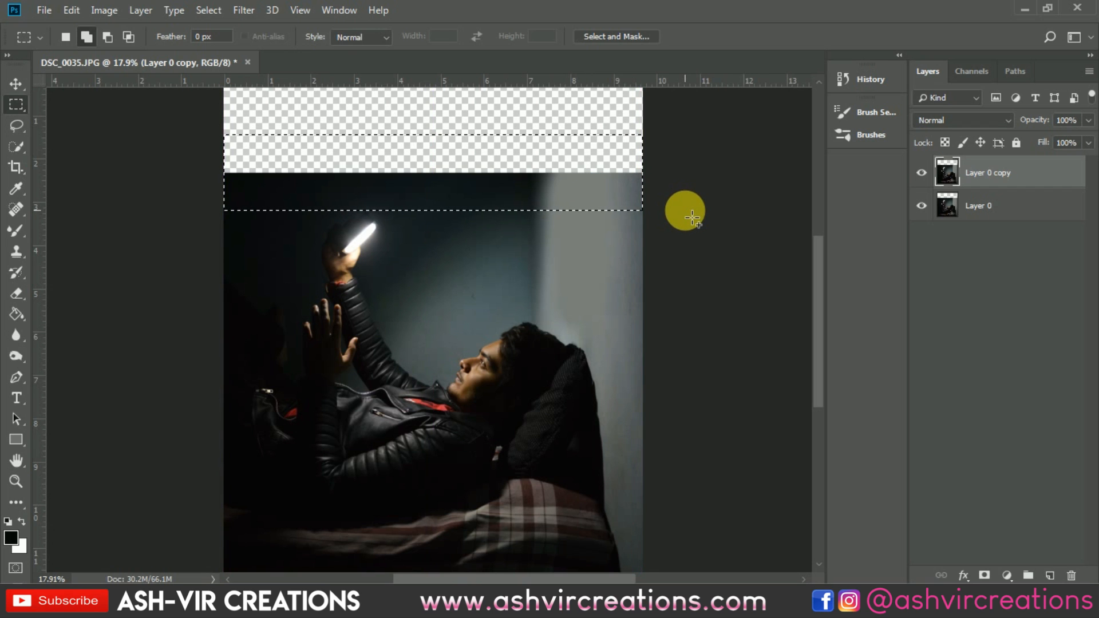
scroll(682, 215, "down", 2)
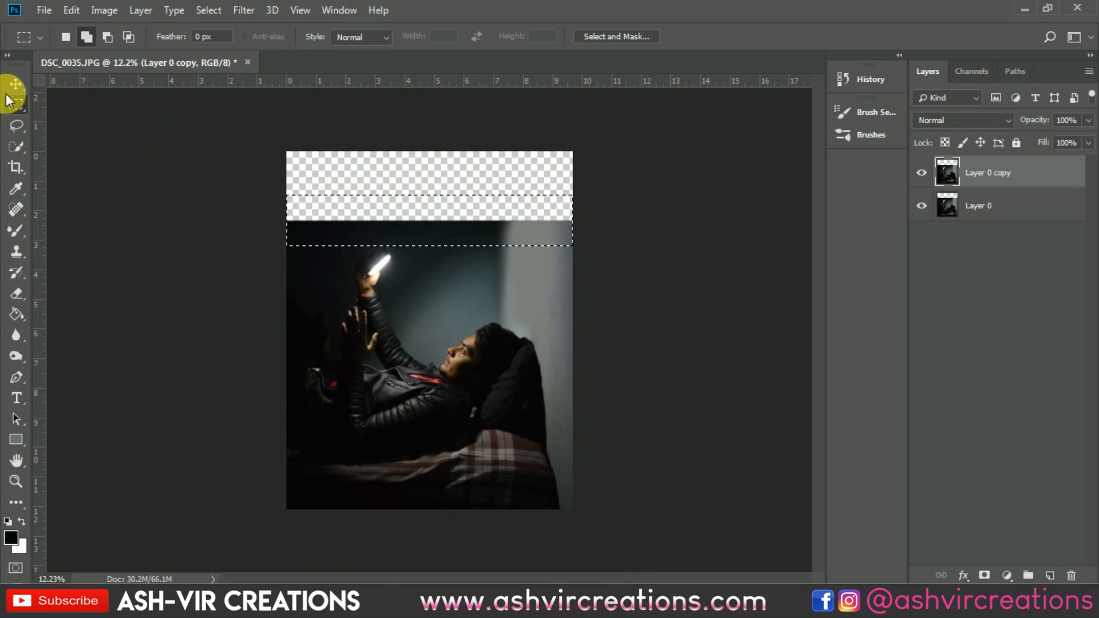
right_click(418, 220)
left_click(523, 326)
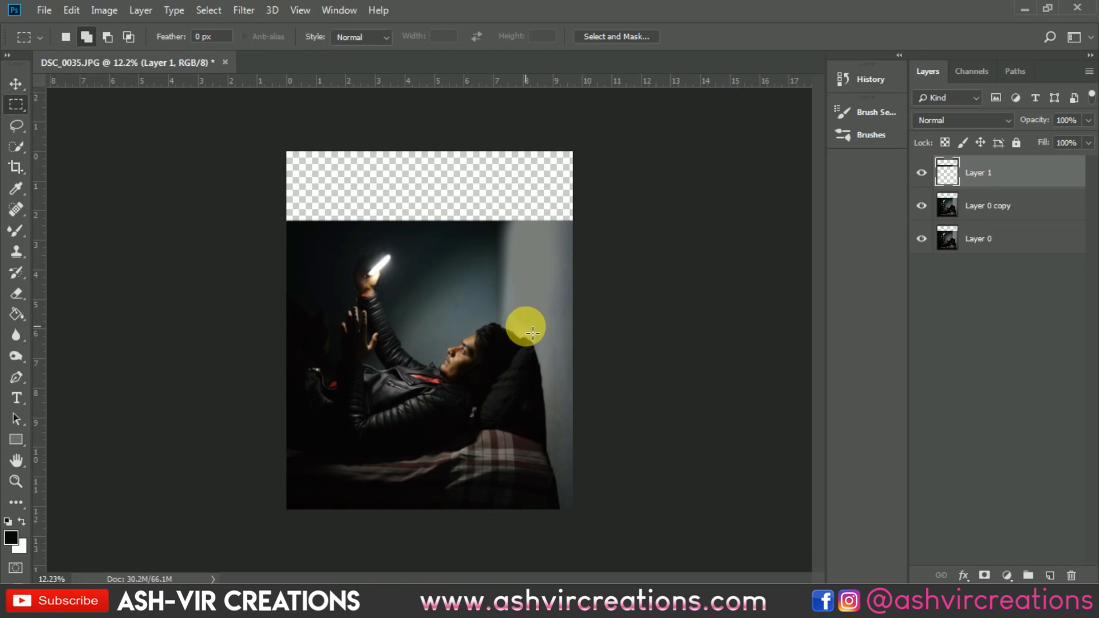
Step: Move the copied strip up so it sits above the photo's top edge
key("v")
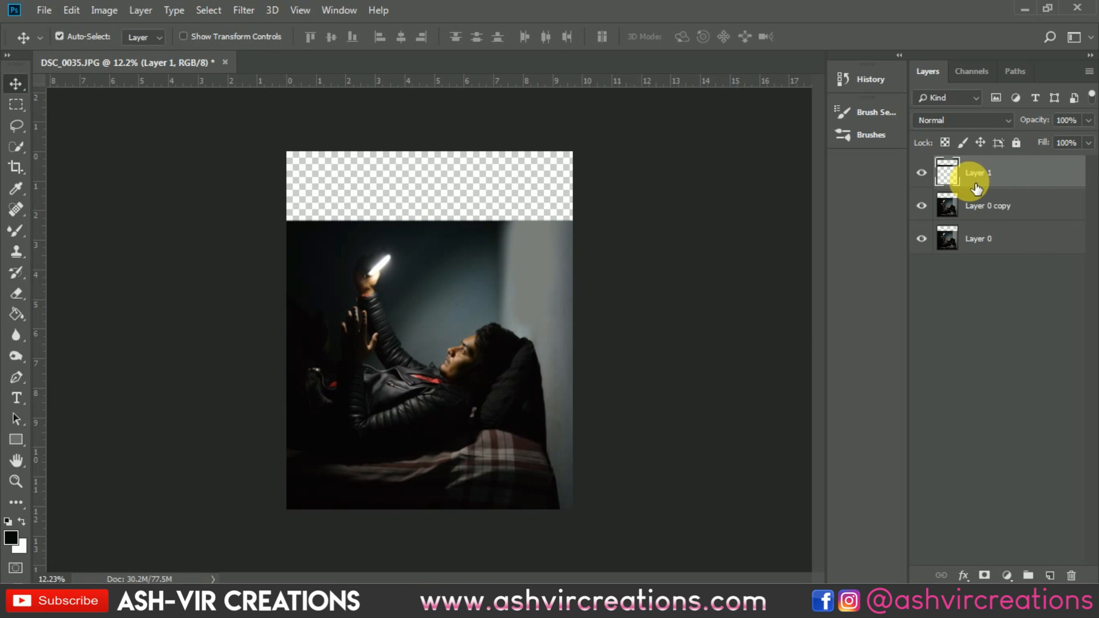
key("ctrl+0")
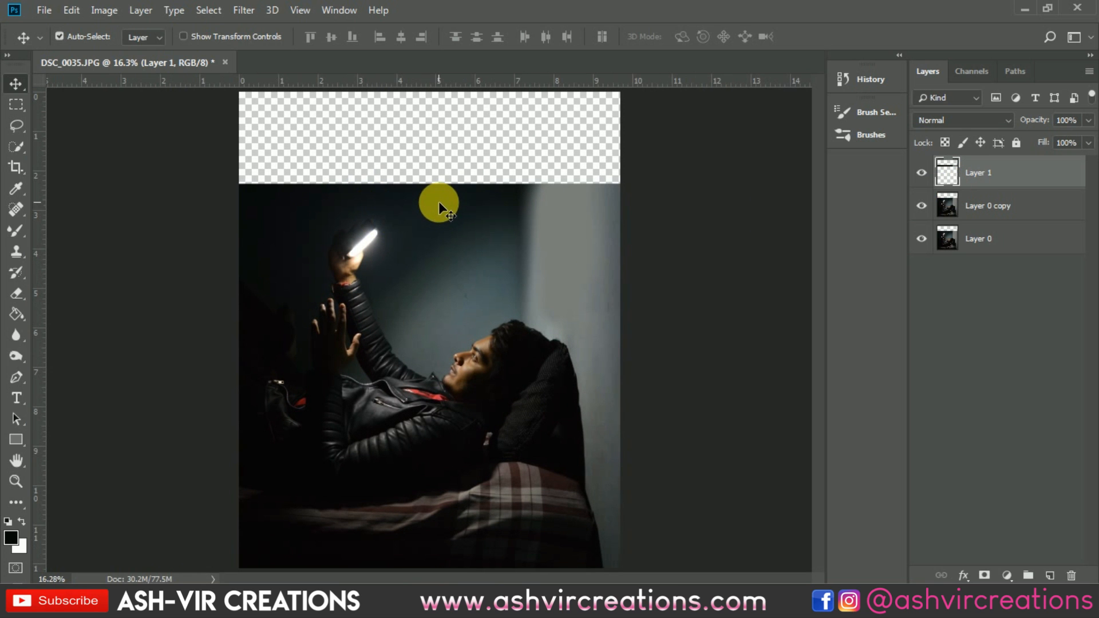
left_click_drag(438, 202, 439, 167)
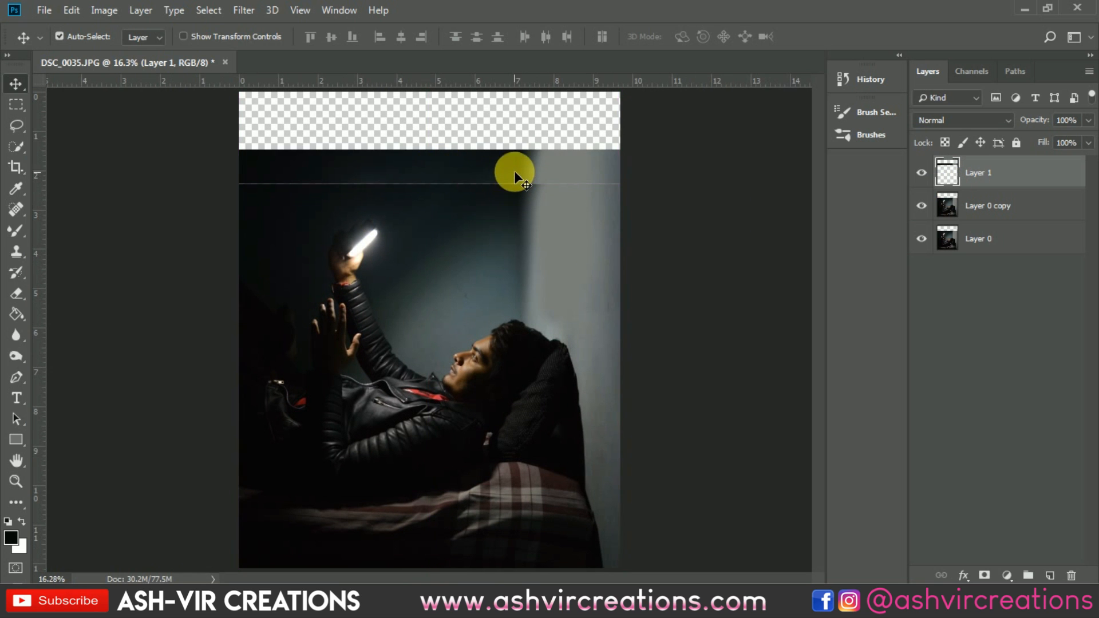
Step: Flip the copied strip vertically with Free Transform
key("ctrl+t")
right_click(510, 162)
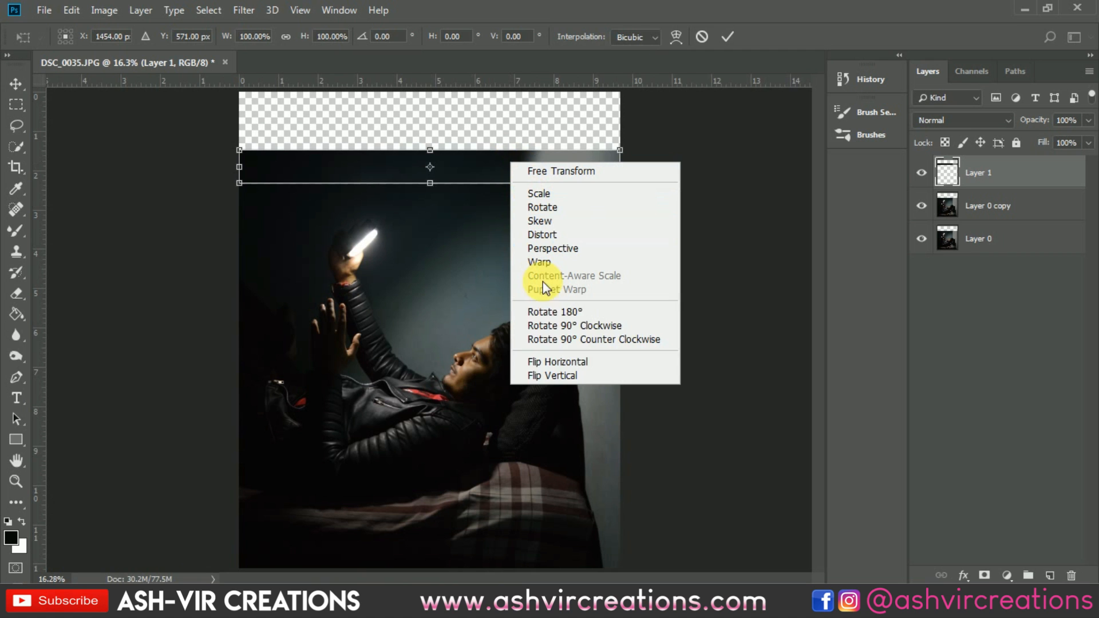
left_click(544, 375)
key("Return")
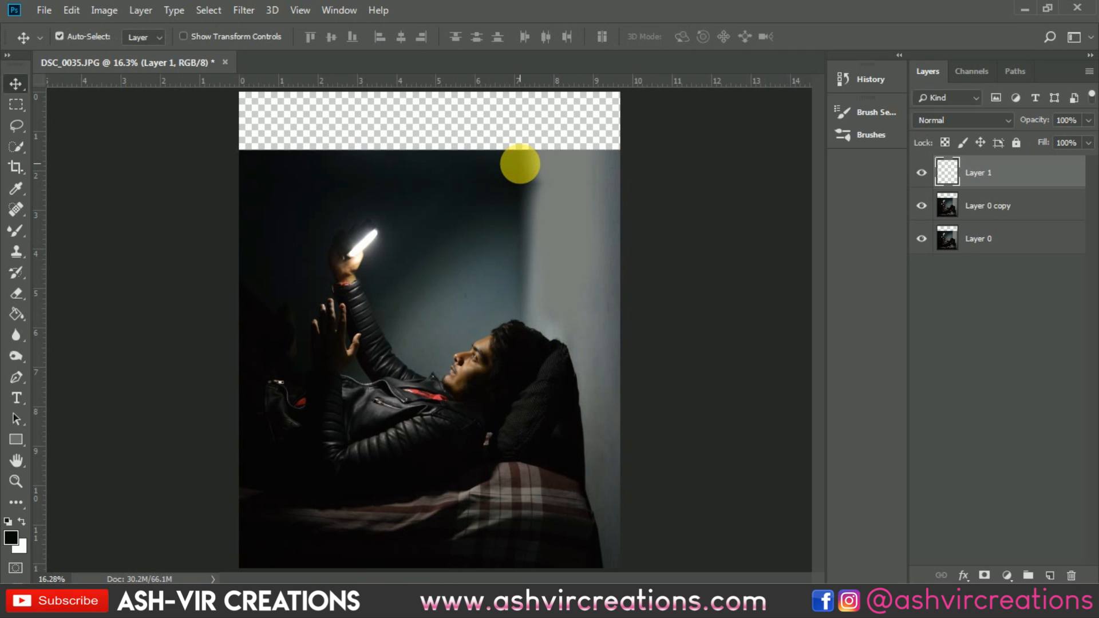
Step: Merge the flipped strip layer with the duplicated photo layer
scroll(519, 163, "up", 3)
scroll(513, 166, "down", 4)
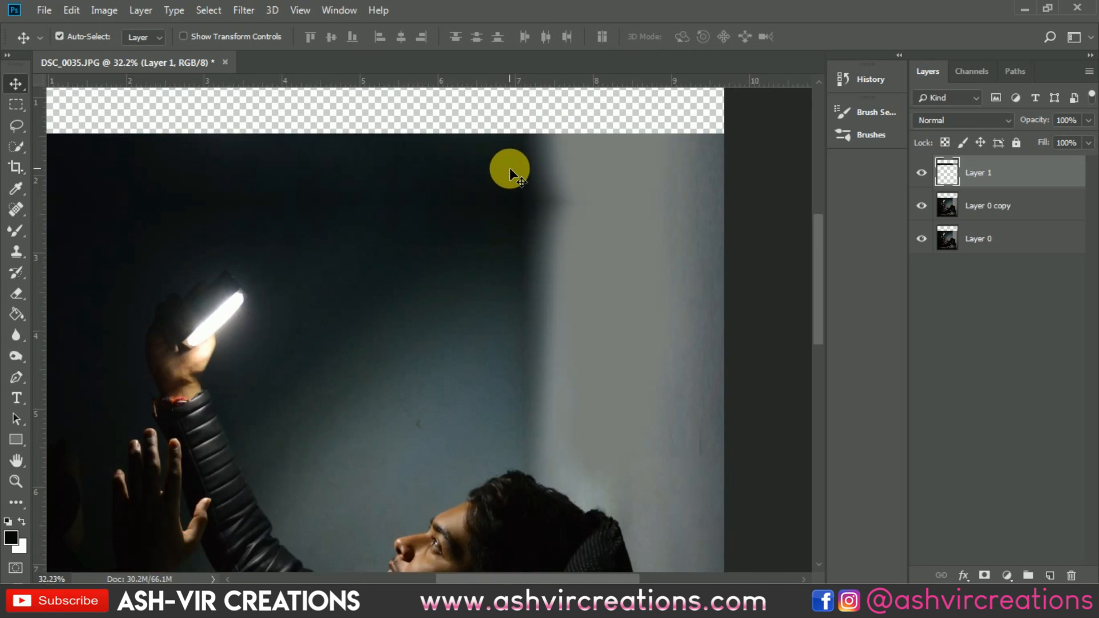
scroll(510, 167, "down", 2)
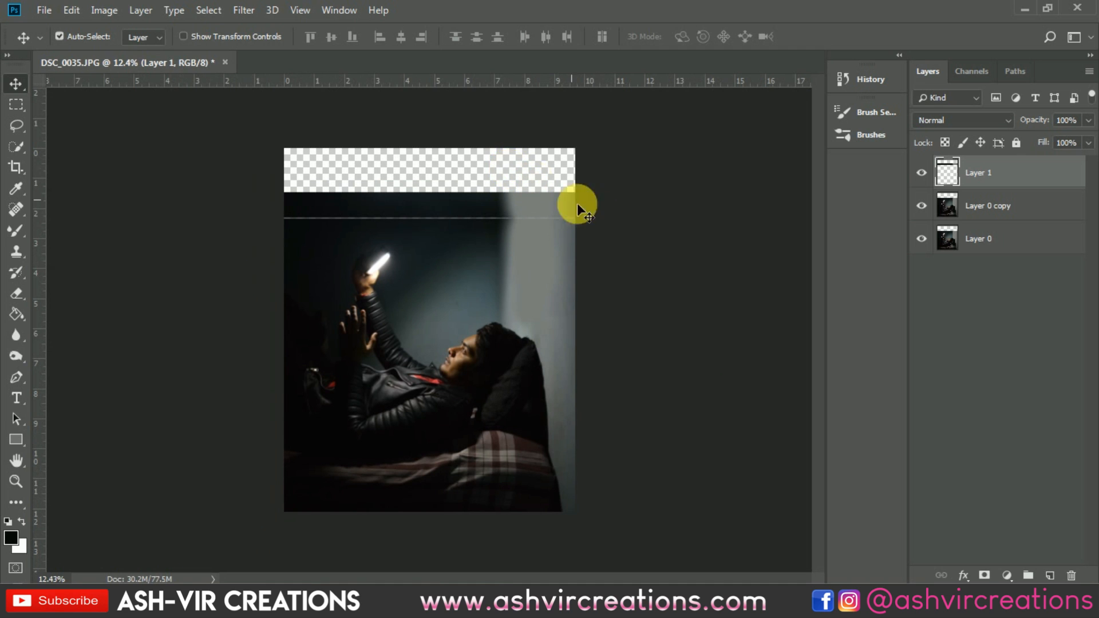
left_click(981, 206, "ctrl")
right_click(984, 204)
left_click(804, 448)
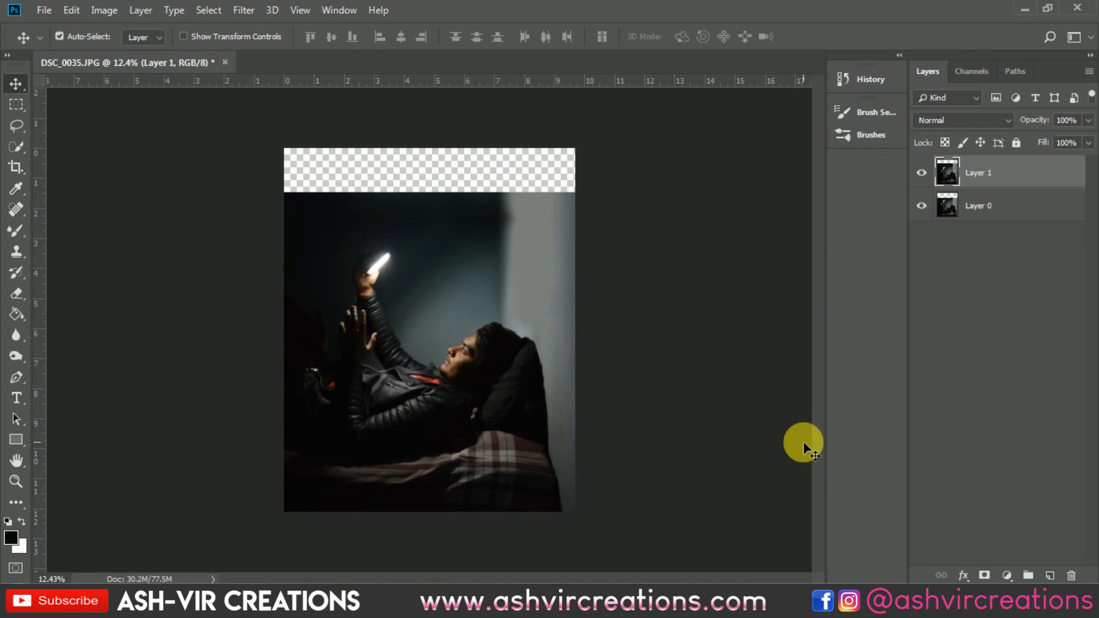
Step: Select the top band of the image and stretch it upward to fill the empty area, about 220% height
scroll(505, 245, "up", 3)
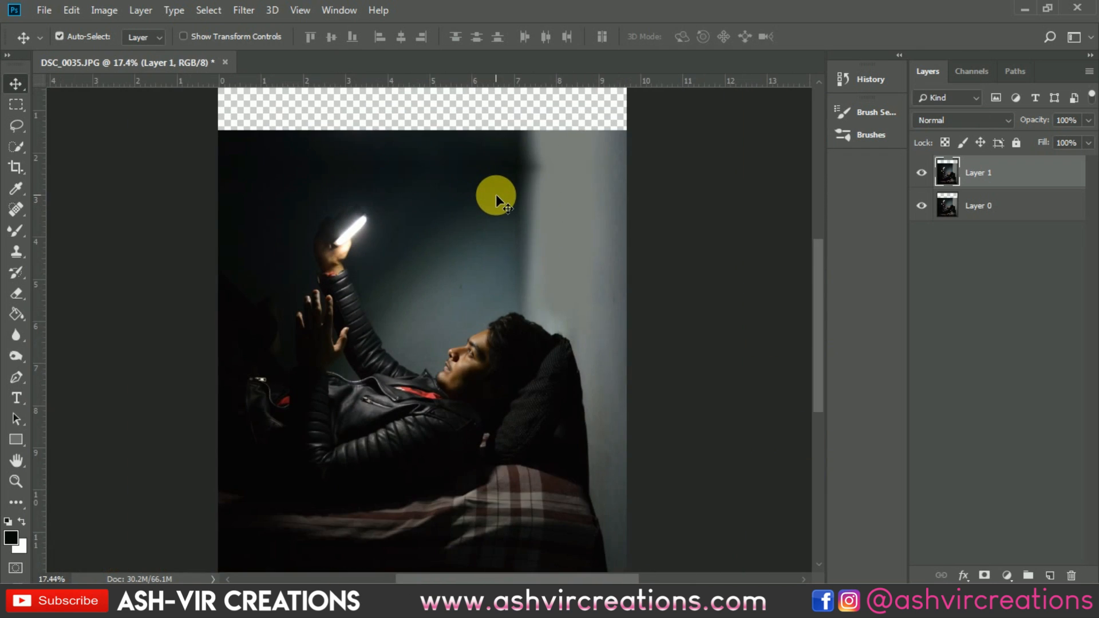
left_click(16, 103)
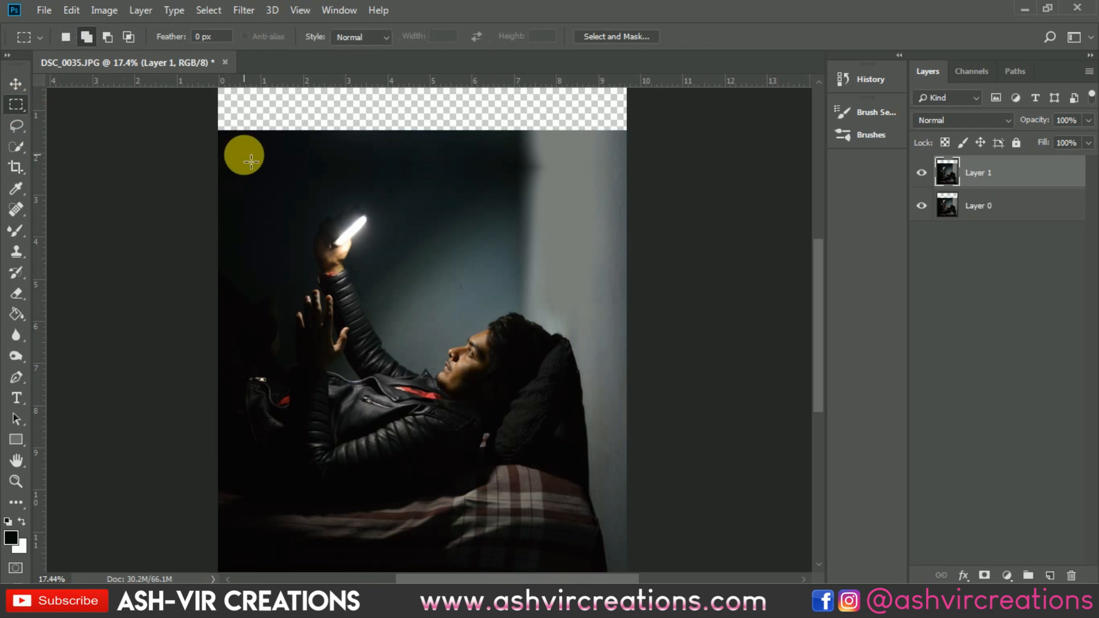
scroll(251, 162, "down", 2)
left_click_drag(276, 152, 584, 221)
key("ctrl+t")
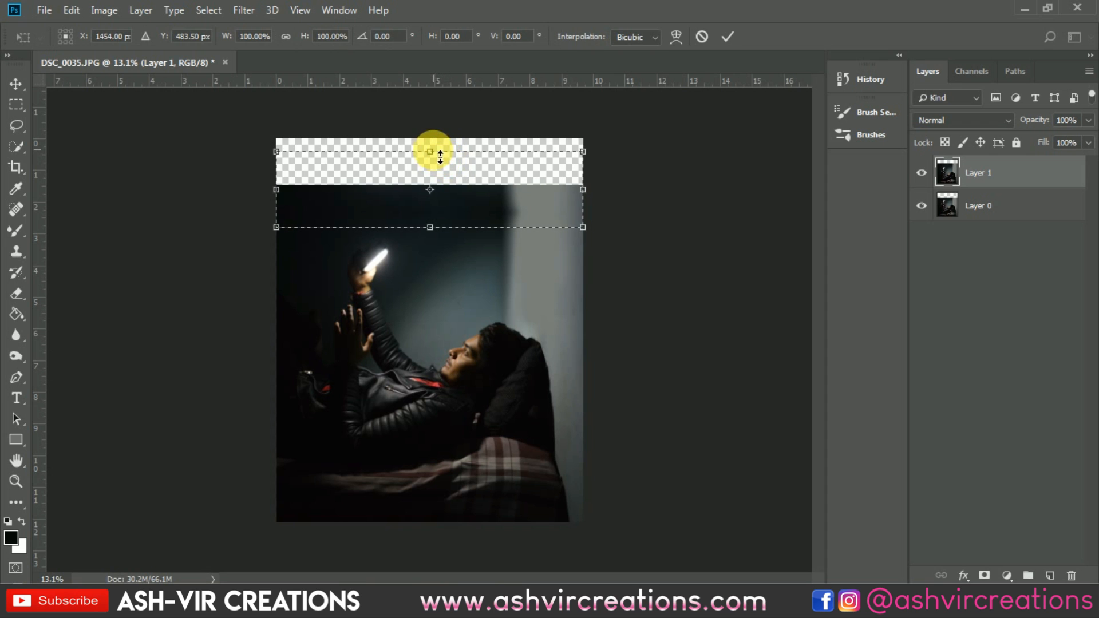
left_click_drag(440, 154, 439, 53)
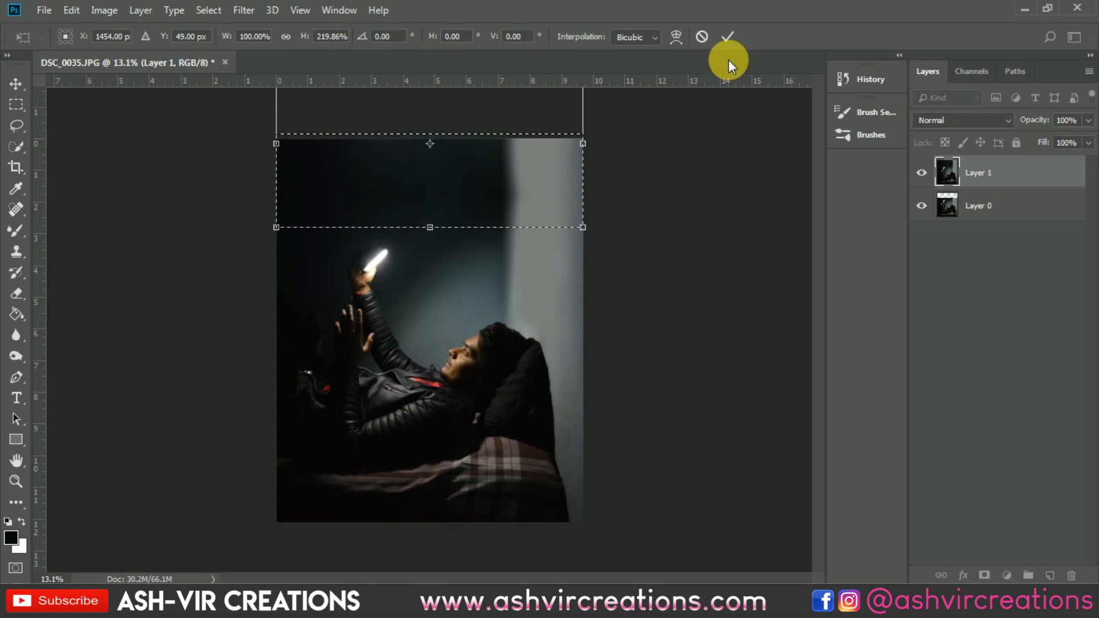
left_click(723, 36)
left_click(550, 210)
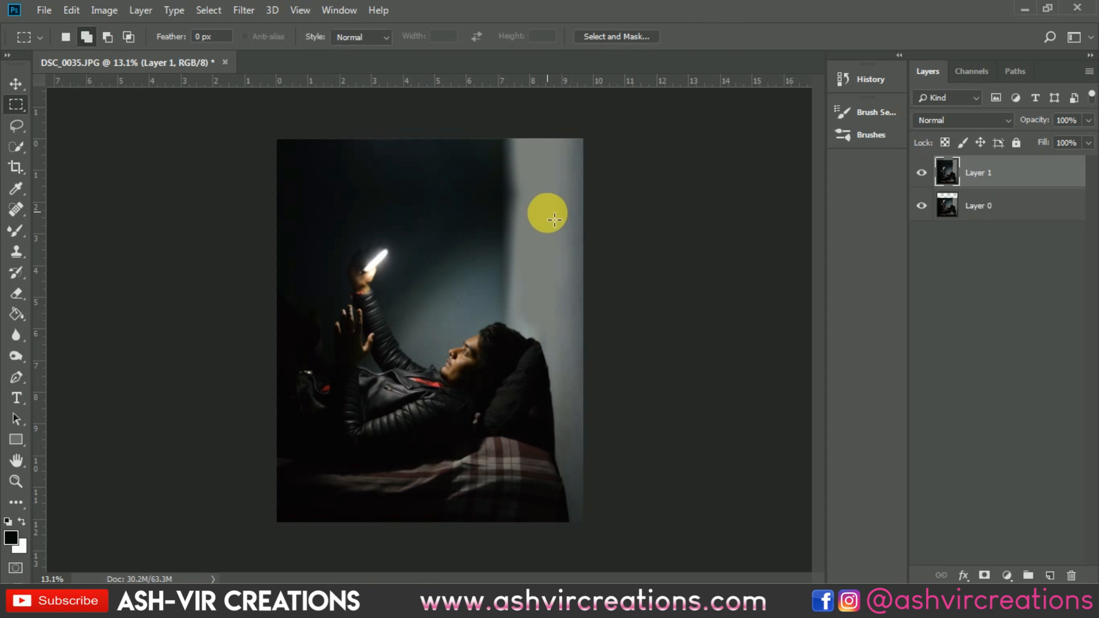
key("v")
scroll(492, 221, "up", 1)
scroll(493, 219, "down", 1)
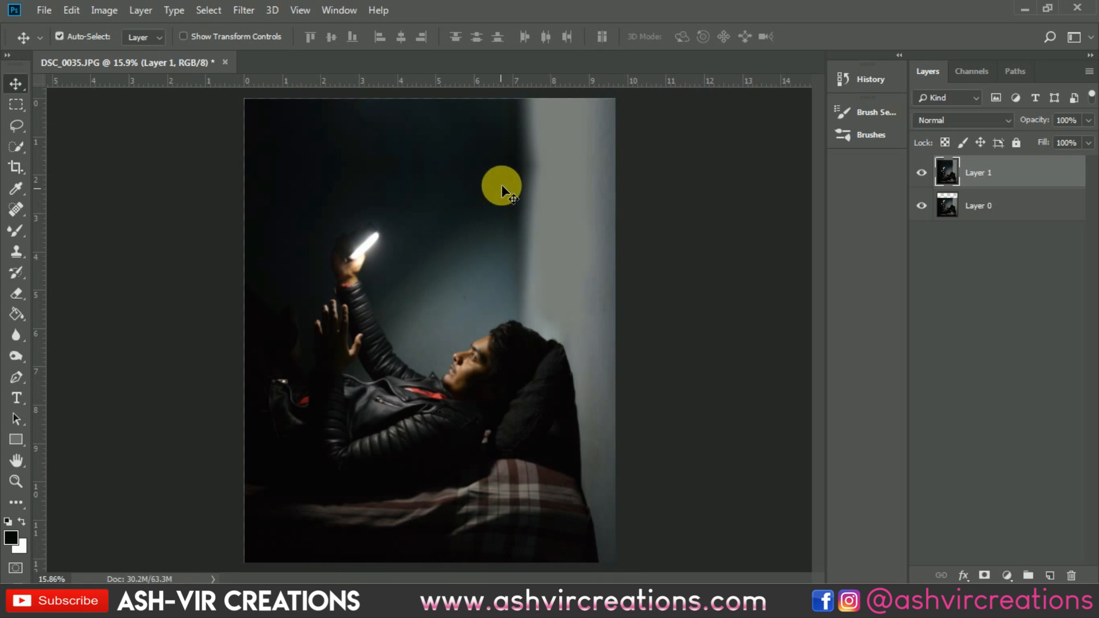
scroll(489, 154, "up", 3)
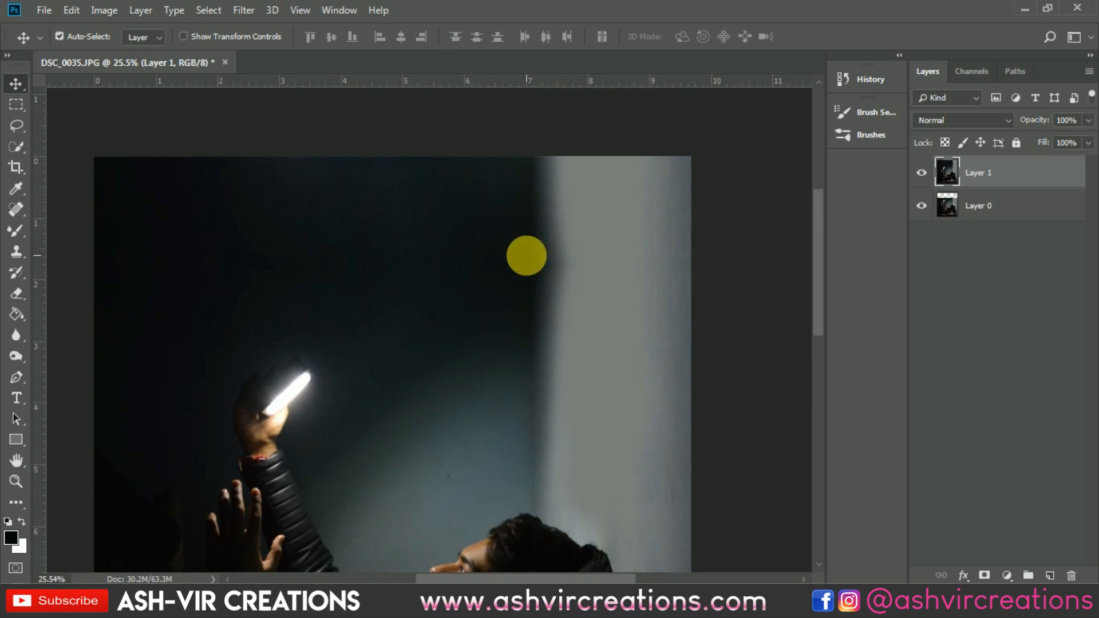
key("s")
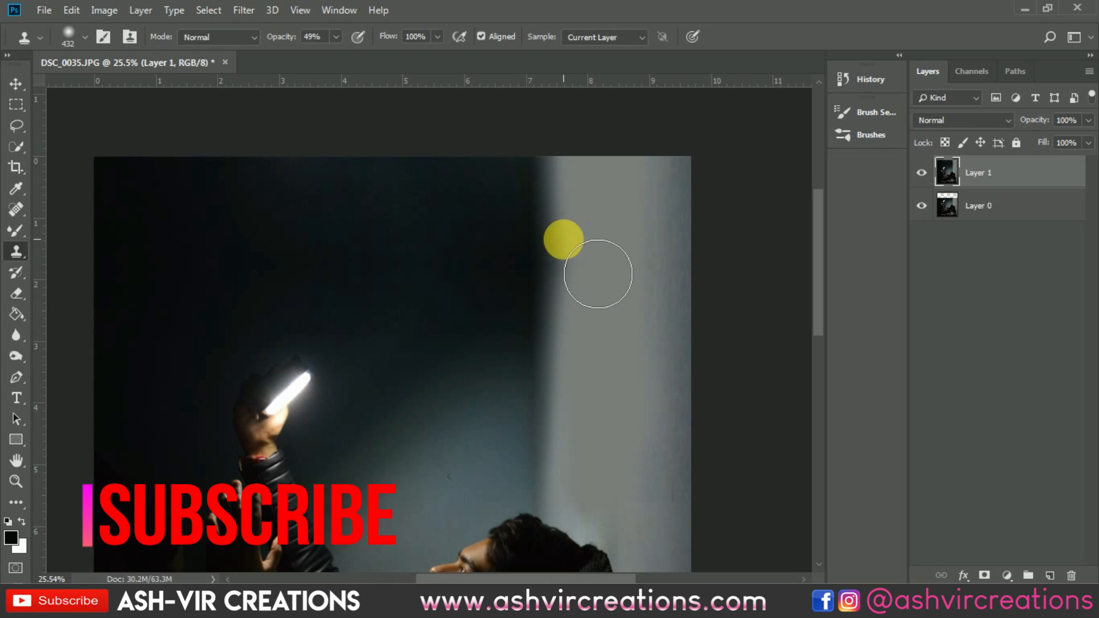
left_click(543, 211, "alt")
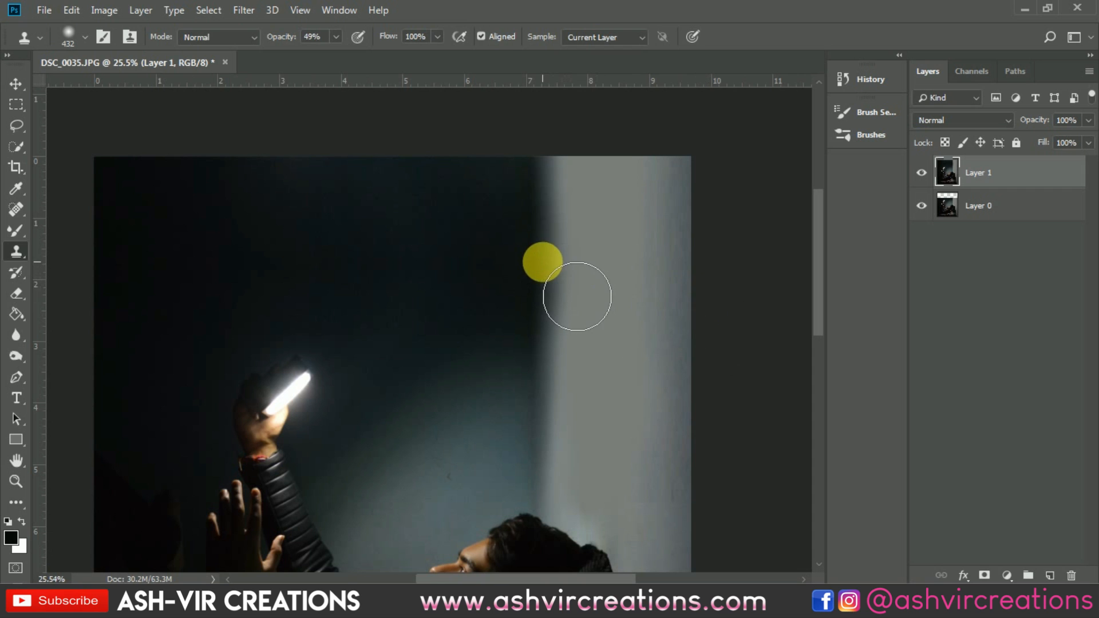
key("v")
key("ctrl+0")
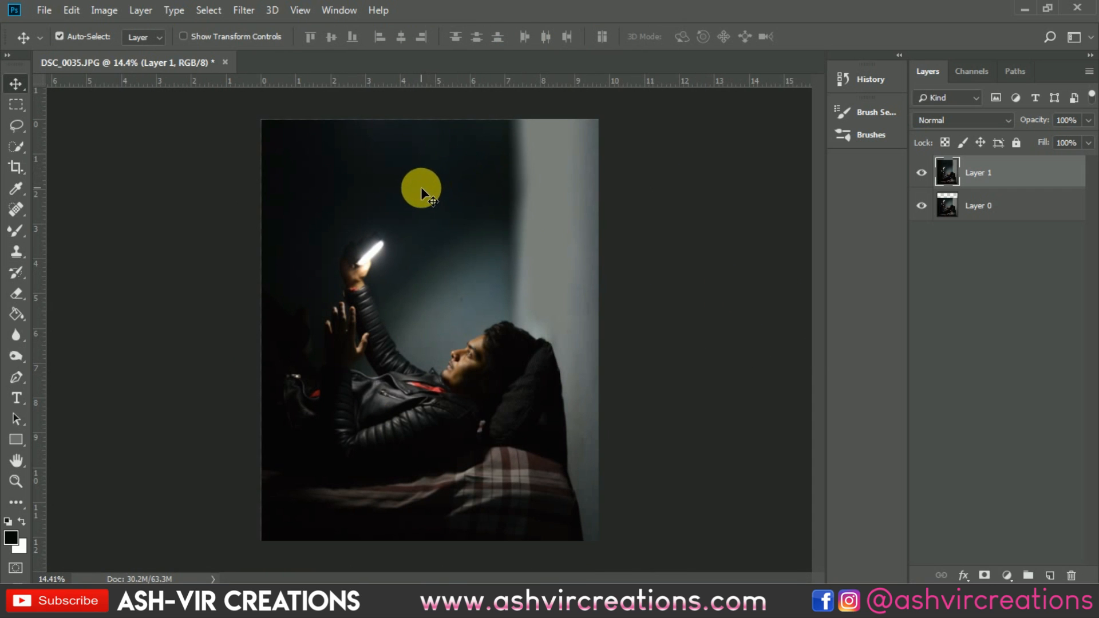
Step: Toggle the top layer's visibility to compare it with the original, and select both layers
scroll(420, 187, "up", 1)
scroll(373, 166, "down", 1)
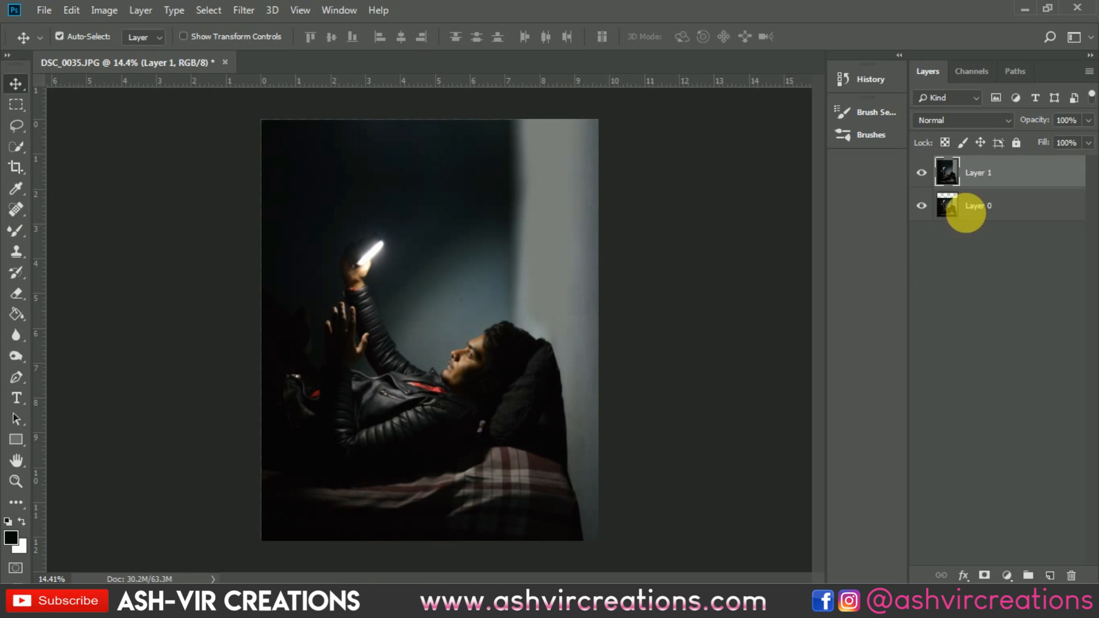
left_click(921, 173)
left_click(921, 173)
left_click(976, 206, "ctrl")
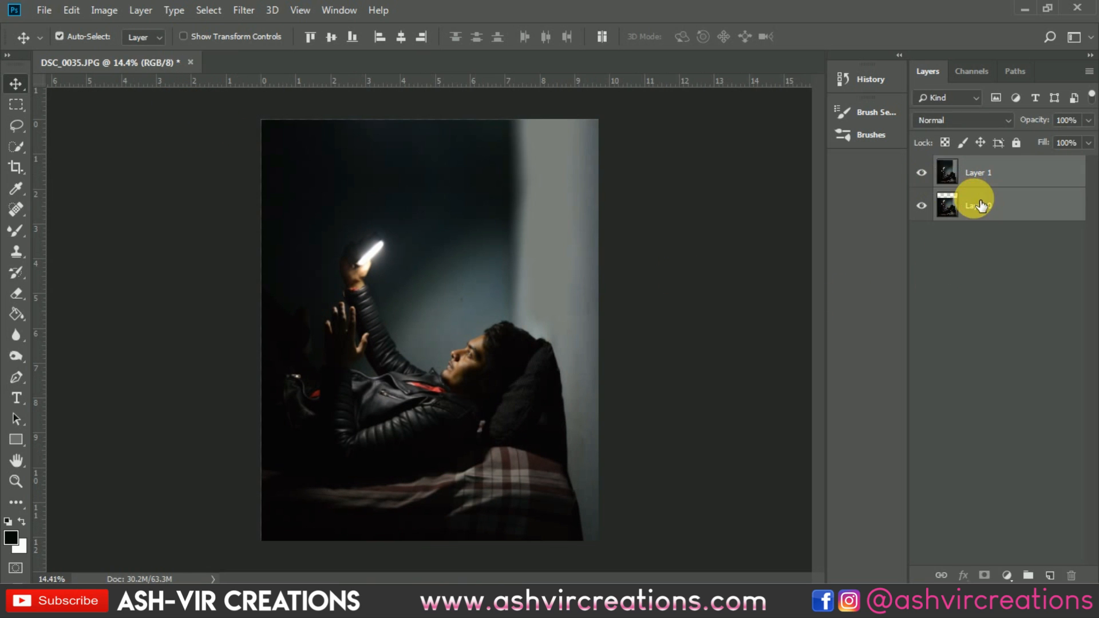
Step: Merge the two layers into a single layer
right_click(976, 206)
left_click(804, 448)
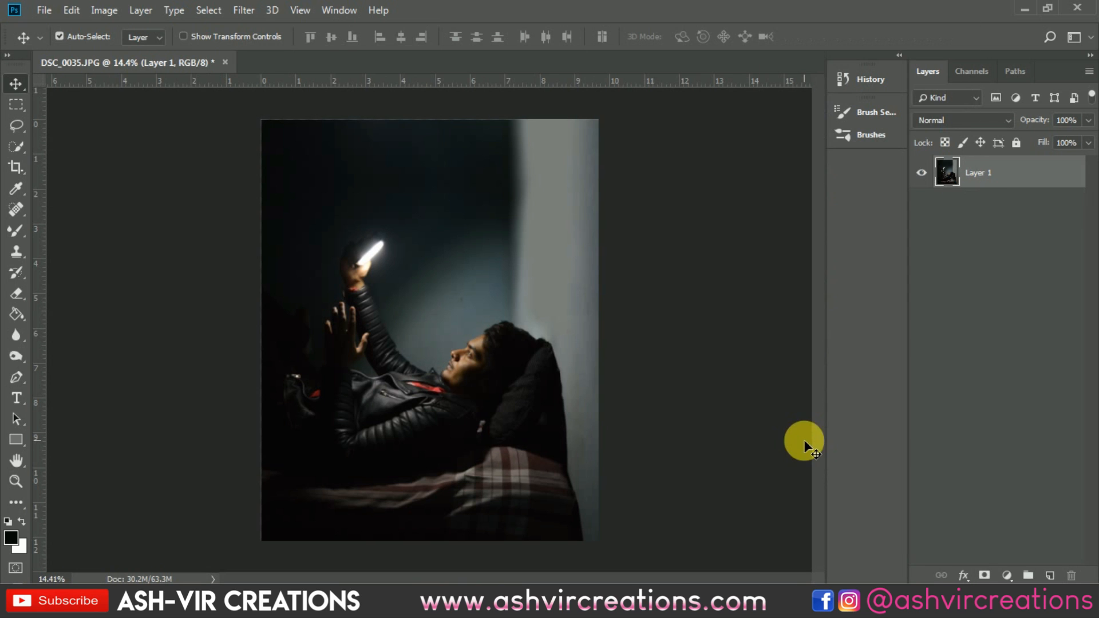
Step: Duplicate the merged layer as Layer 1 copy
right_click(987, 174)
left_click(827, 87)
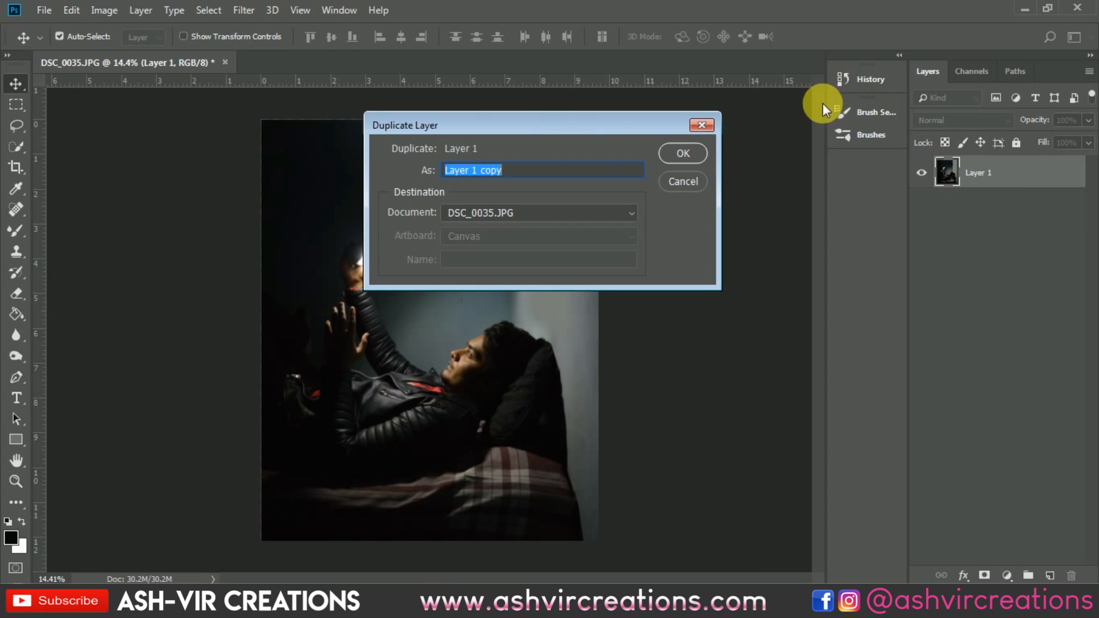
left_click(682, 153)
Step: Open the alexis-antonio-1353766-unsplash moon photo from the Desktop
left_click(44, 10)
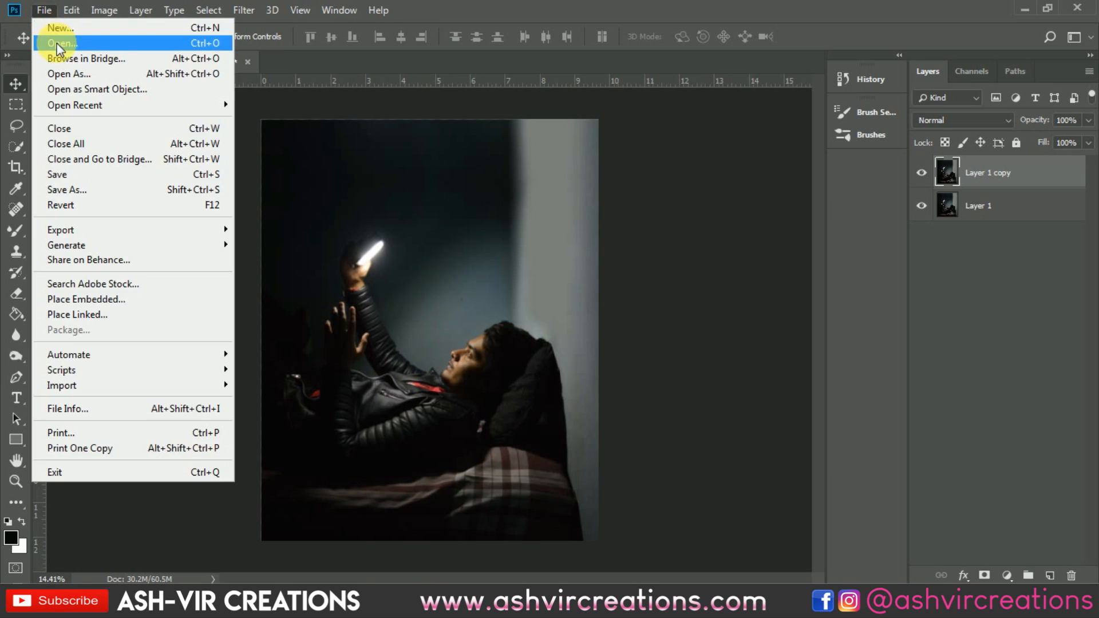
left_click(58, 40)
scroll(477, 250, "down", 10)
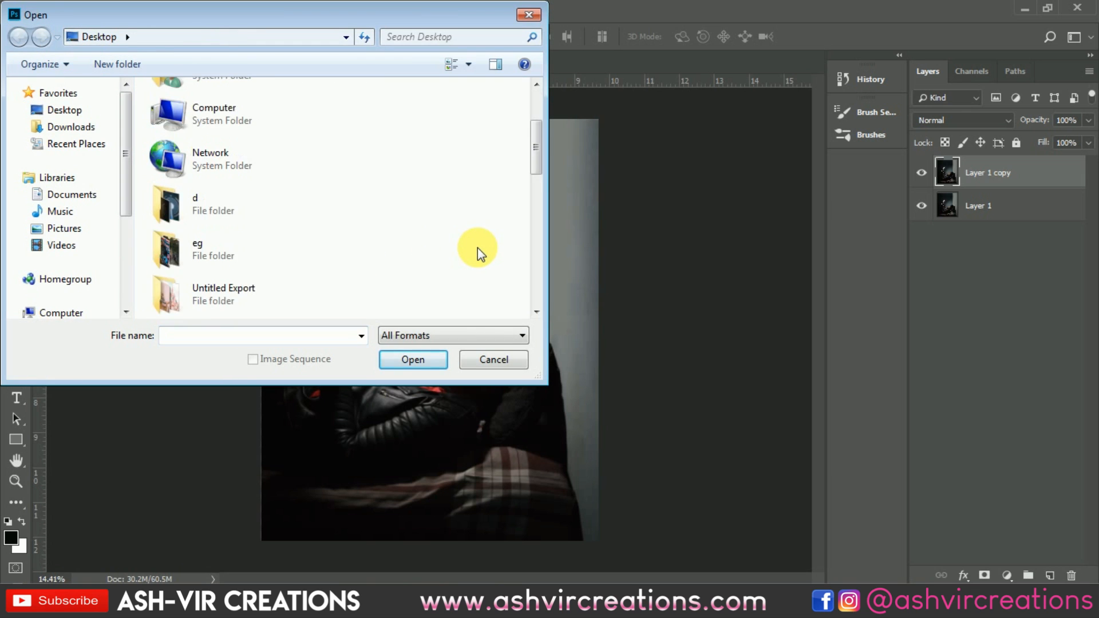
scroll(477, 250, "up", 2)
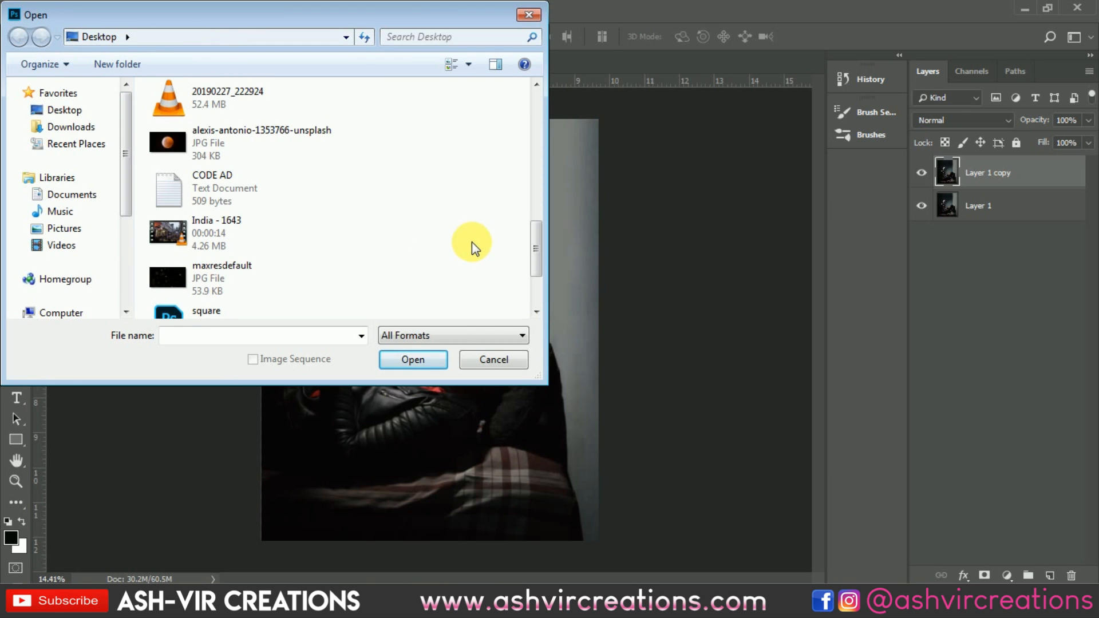
double_click(269, 143)
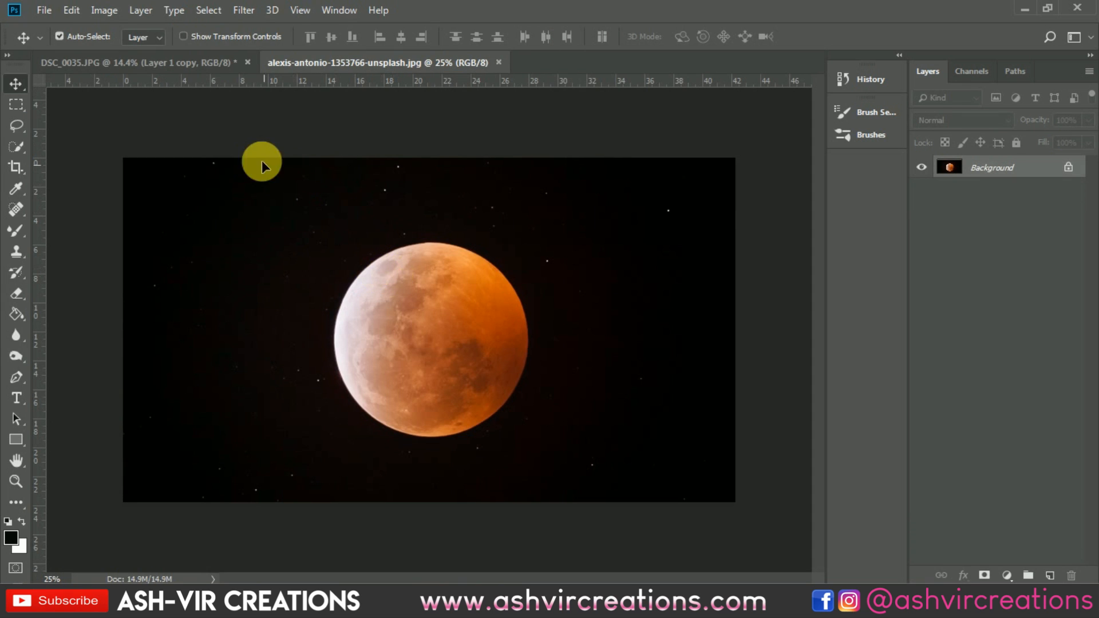
Step: Drag the moon image into the portrait document and close the moon file
left_click_drag(219, 70, 424, 238)
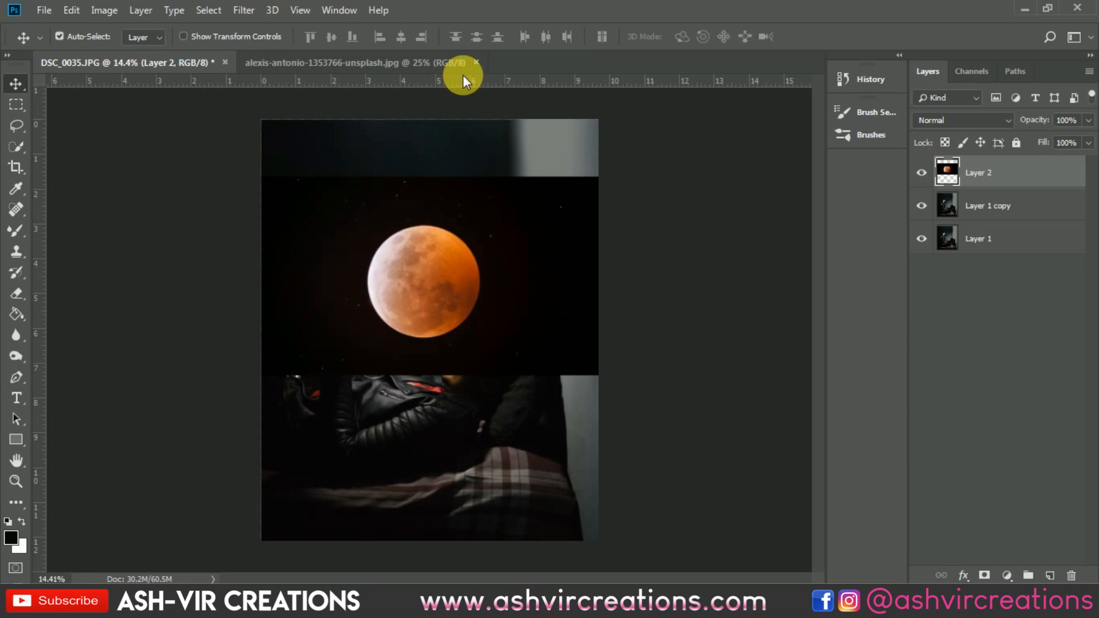
left_click(470, 60)
left_click(474, 61)
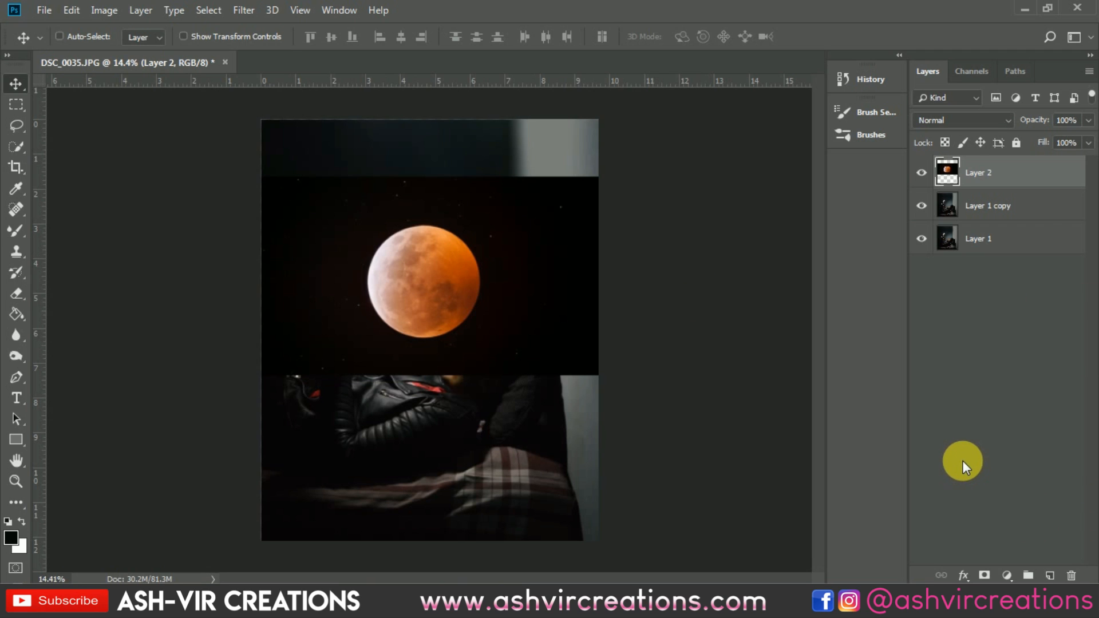
Step: Apply a Levels adjustment to the moon layer to deepen its dark background
key("ctrl+l")
mouse_move(737, 355)
left_mouse_down()
mouse_move(727, 348)
mouse_move(740, 348)
left_mouse_up()
left_click(984, 199)
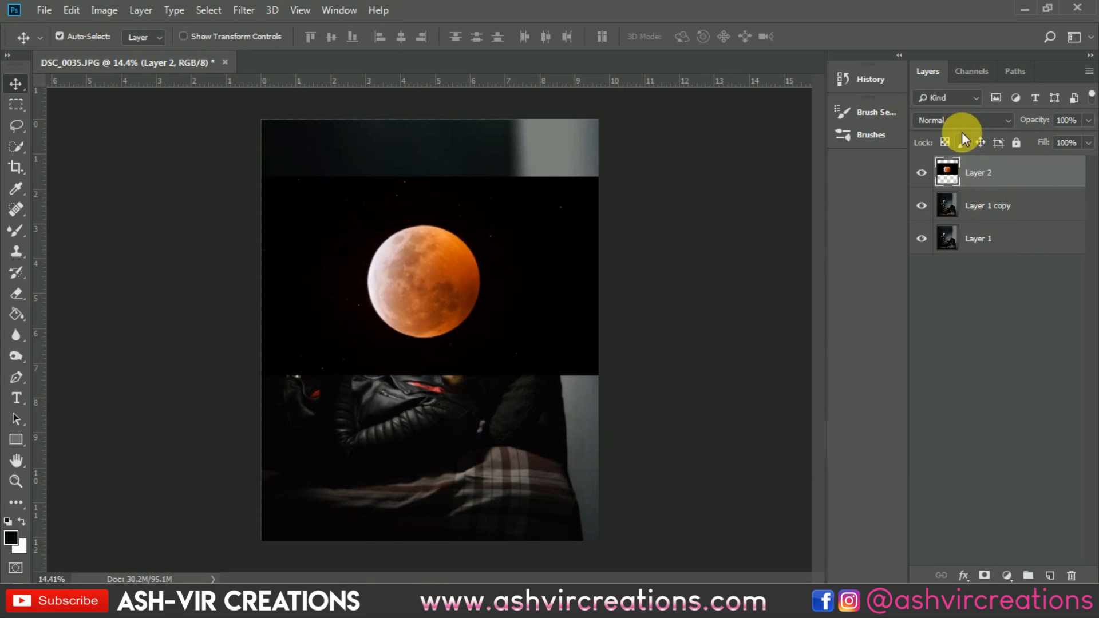
Step: Set the moon layer's blend mode to Screen
left_click(957, 121)
left_click(948, 263)
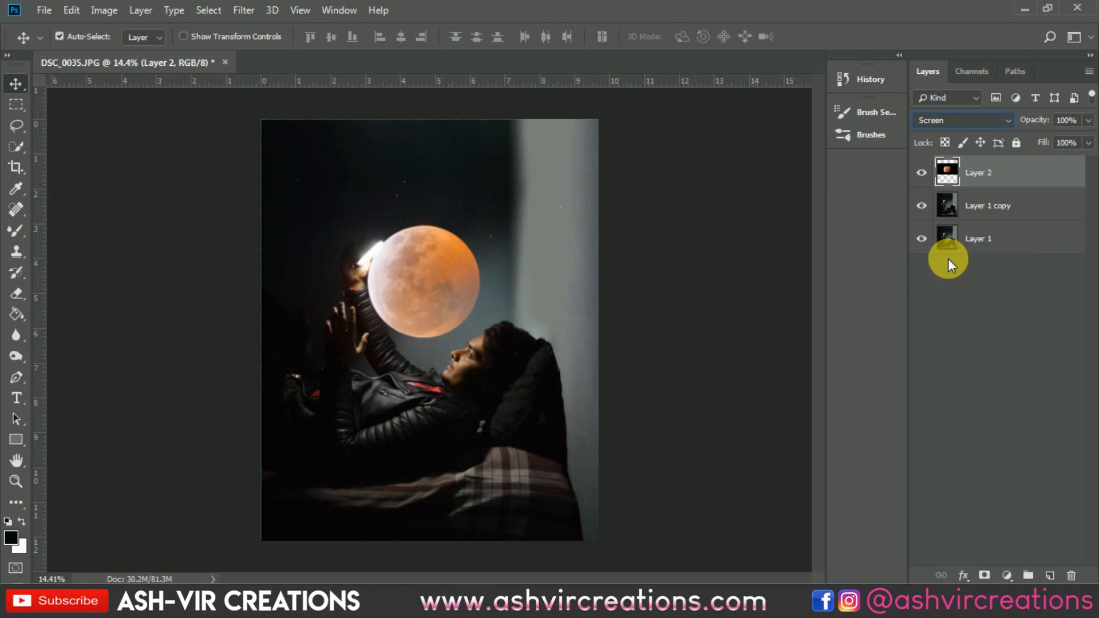
Step: Move the moon layer so the moon sits above the man's raised hand
left_click_drag(468, 308, 441, 286)
scroll(414, 191, "up", 5)
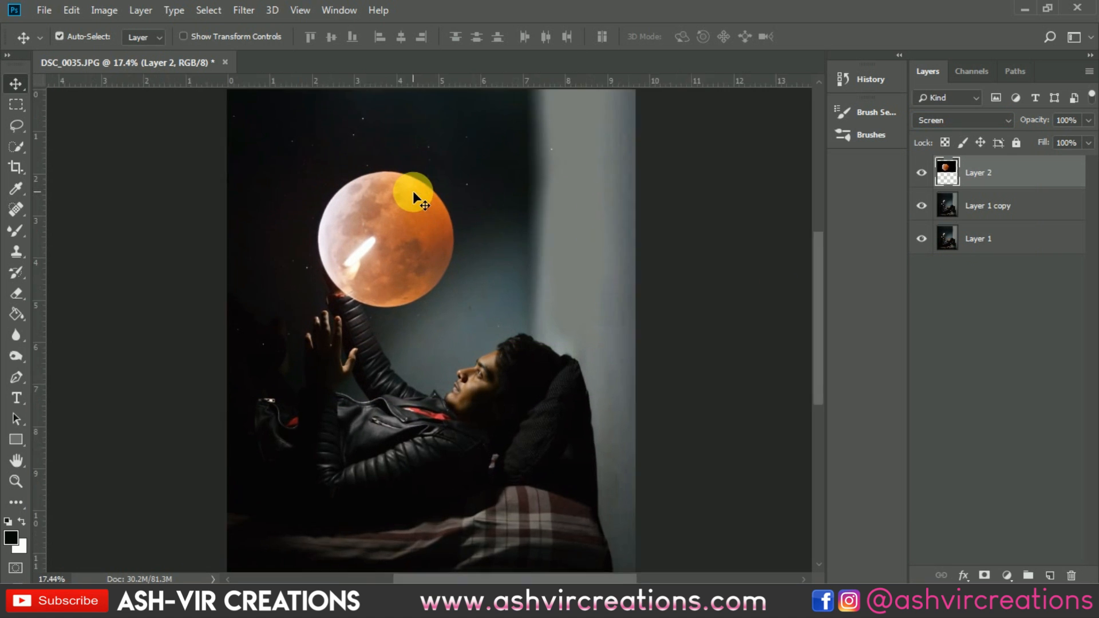
left_click_drag(423, 247, 382, 238)
scroll(391, 239, "down", 3)
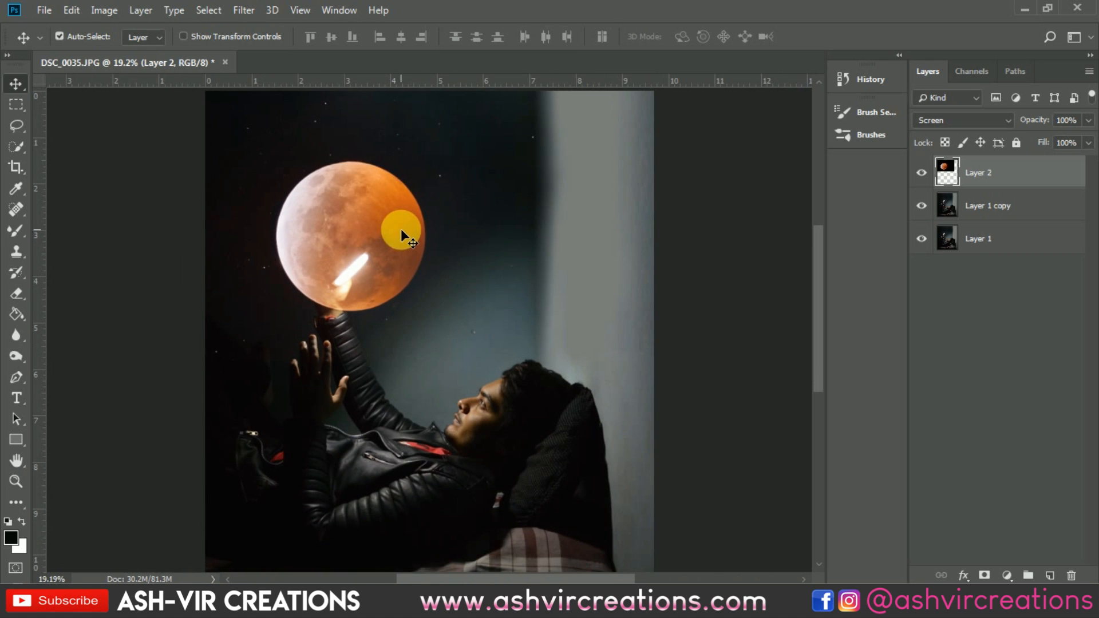
Step: Free Transform the moon layer, rotating it about -127.6° and positioning the moon over the hand's light
key("ctrl+t")
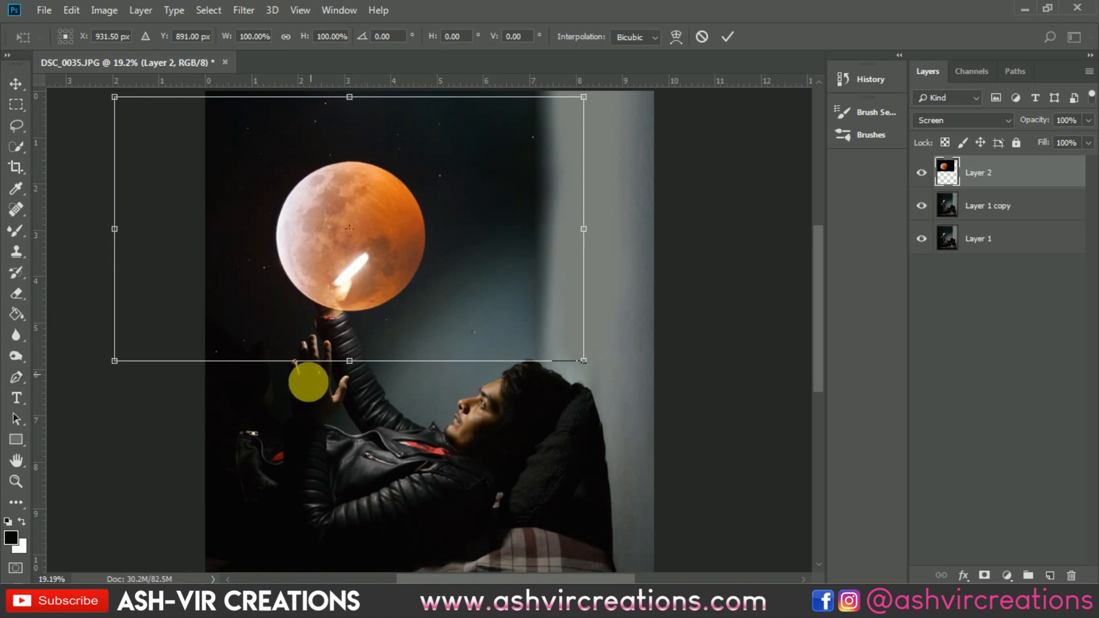
left_click_drag(307, 380, 471, 231)
scroll(484, 335, "up", 5)
left_click_drag(420, 295, 545, 179)
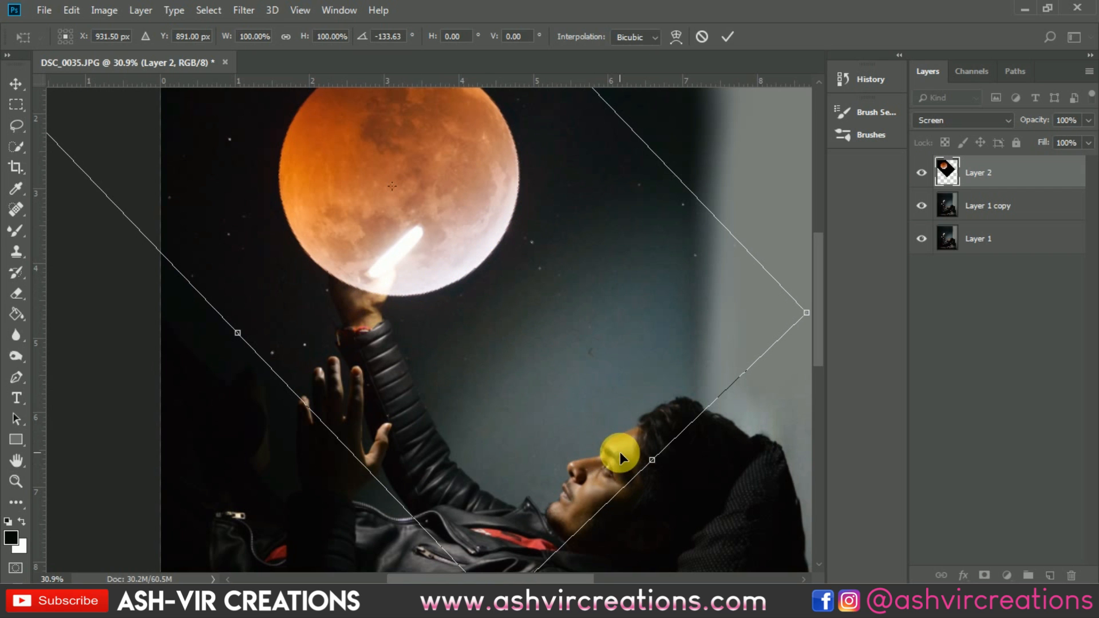
scroll(619, 451, "down", 2)
left_click_drag(719, 229, 729, 253)
left_click_drag(537, 271, 458, 205)
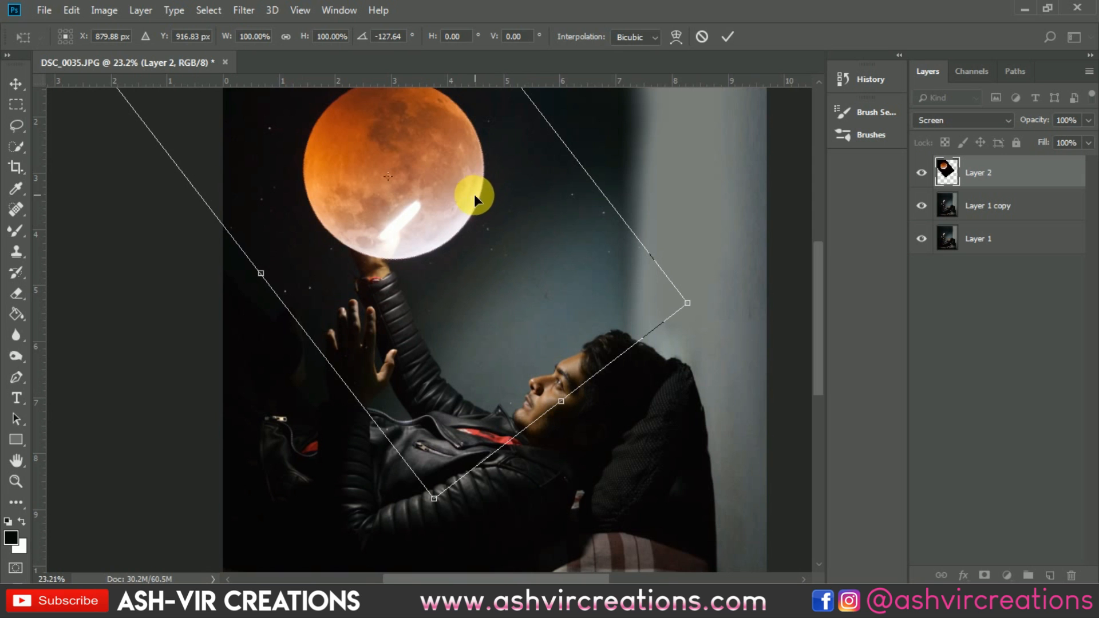
key("Return")
scroll(469, 196, "down", 2)
scroll(468, 205, "down", 2)
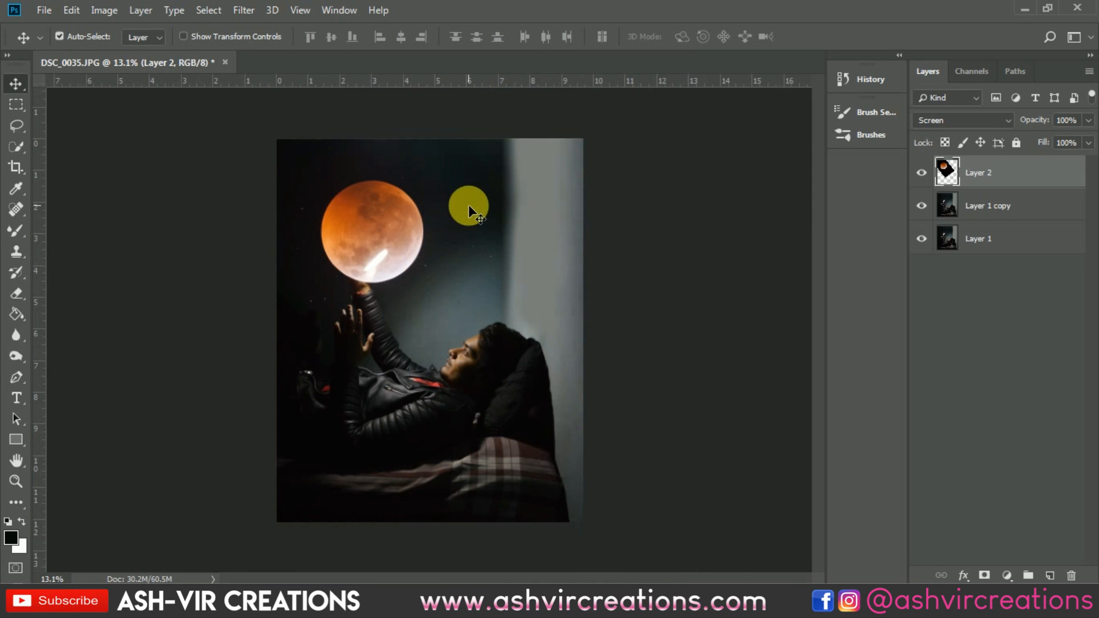
Step: Add a new empty layer above the duplicated photo layer
scroll(469, 205, "up", 1)
left_click(999, 206)
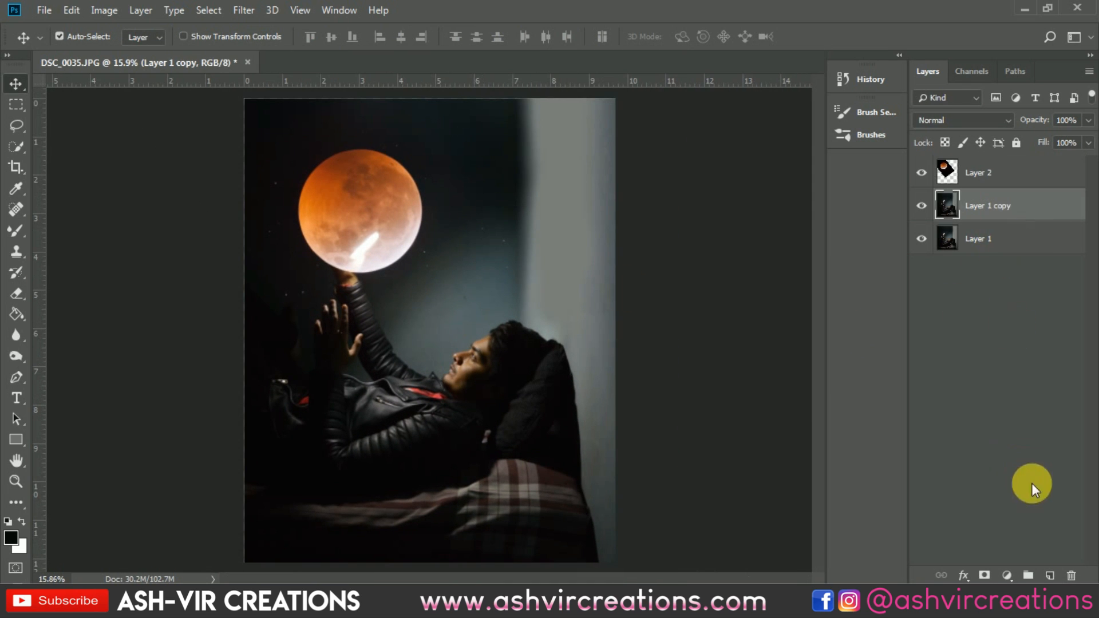
left_click(1050, 575)
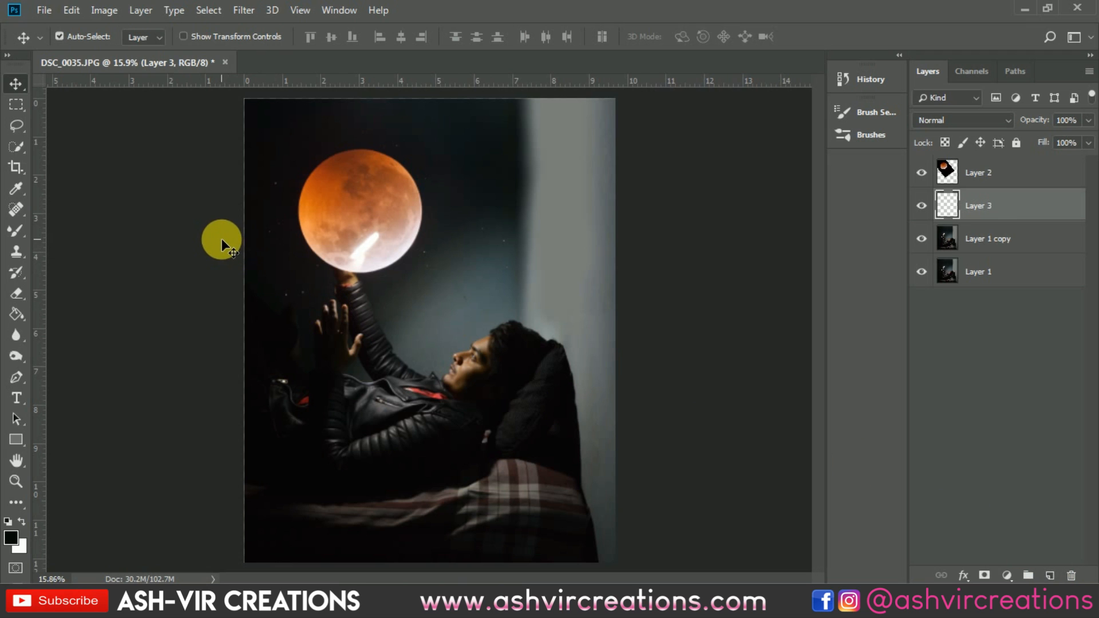
Step: Set the foreground colour to near-black 090709 and paint a dark spot on the new layer behind the moon
right_click(17, 229)
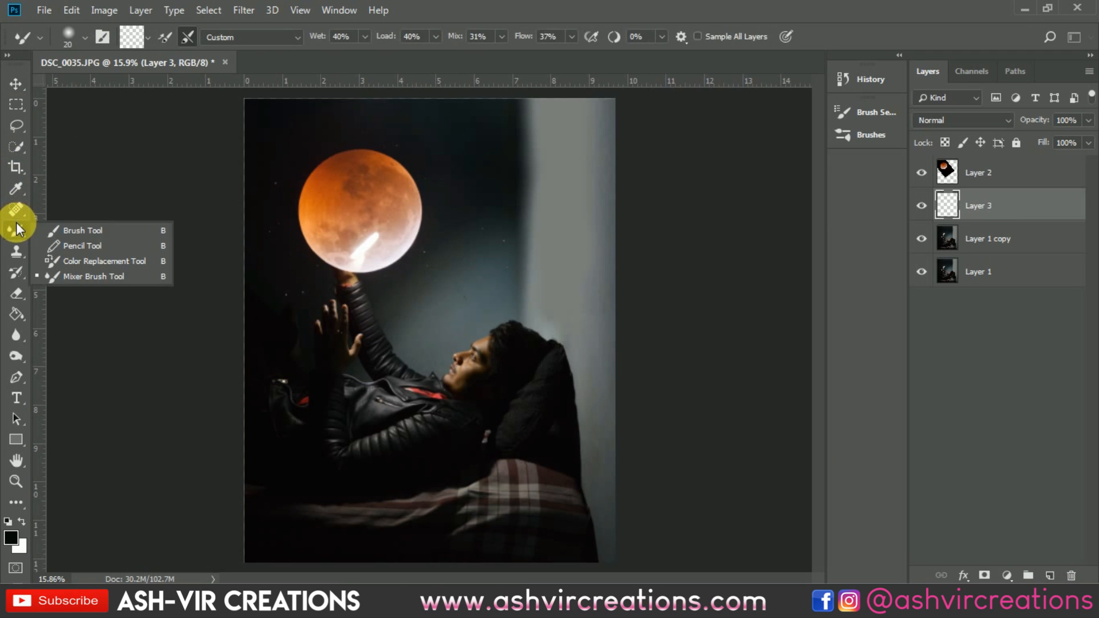
left_click(72, 227)
left_click(11, 541)
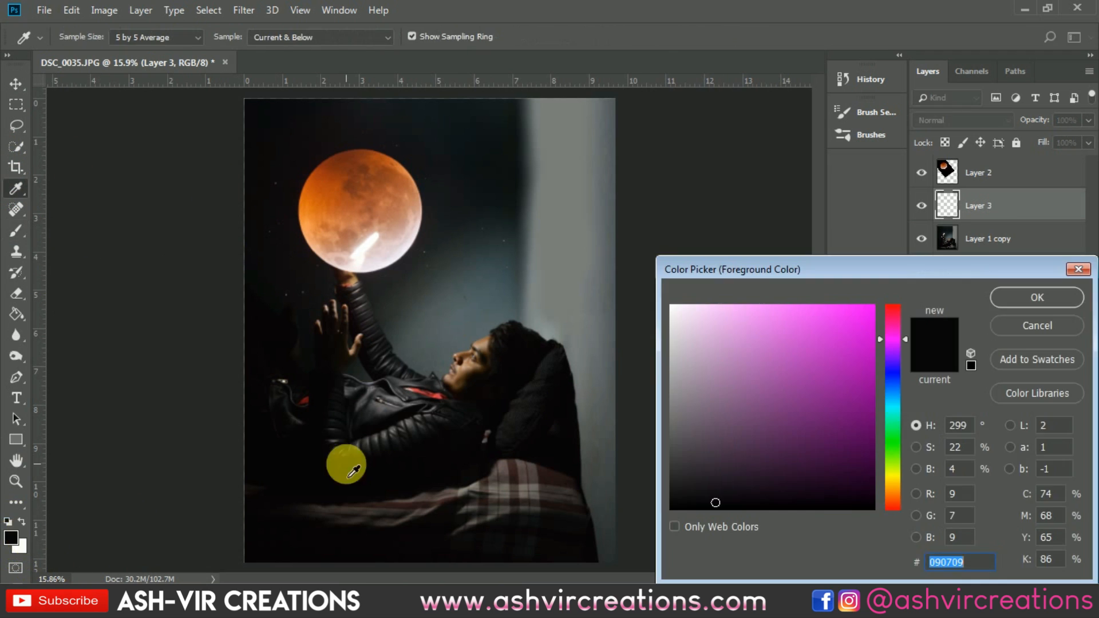
left_click(1009, 297)
mouse_move(320, 226)
left_mouse_down()
mouse_move(343, 245)
mouse_move(373, 247)
mouse_move(376, 270)
mouse_move(401, 236)
mouse_move(378, 244)
mouse_move(363, 195)
mouse_move(353, 244)
mouse_move(344, 210)
mouse_move(381, 198)
mouse_move(413, 215)
mouse_move(407, 255)
mouse_move(364, 260)
mouse_move(352, 211)
mouse_move(384, 220)
left_mouse_up()
key("v")
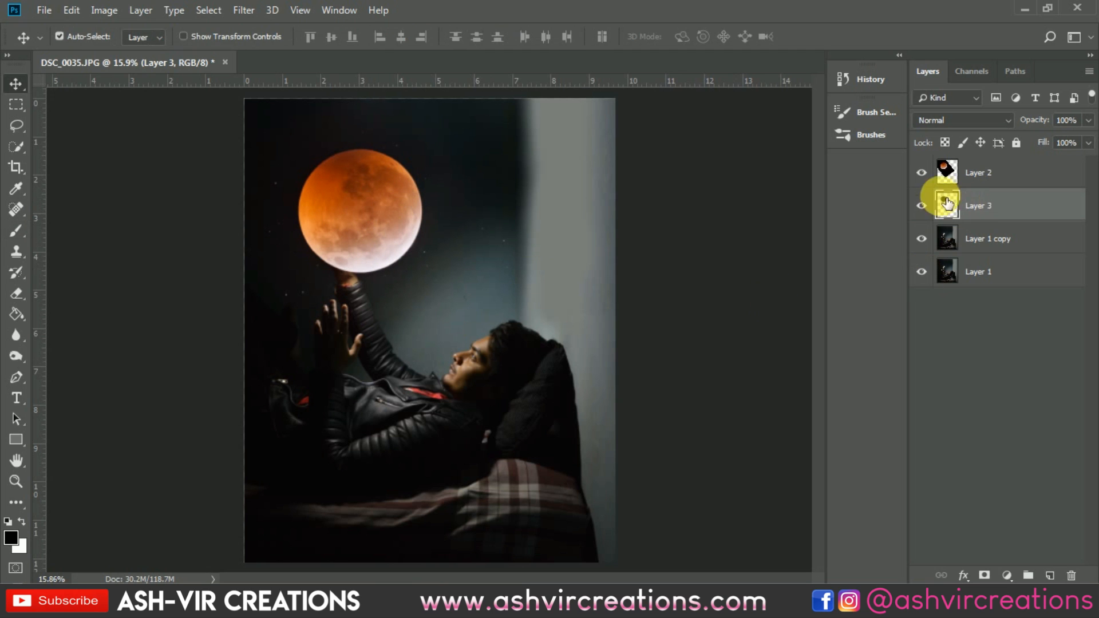
Step: Toggle the moon and dark-spot layers' visibility while zoomed in to check the blend around the hand
left_click(922, 173)
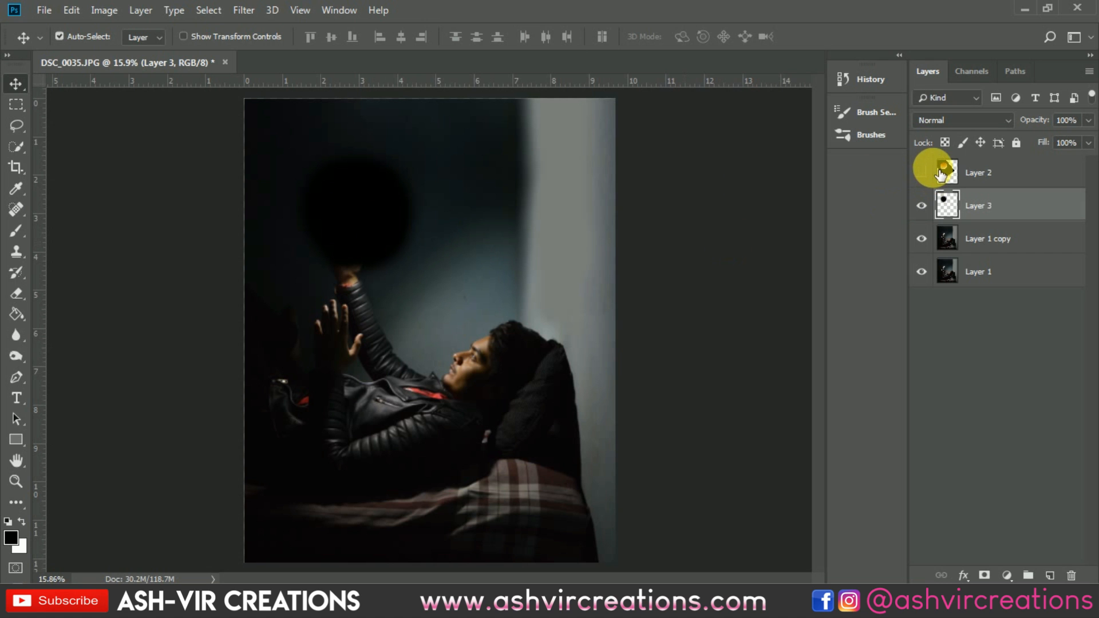
left_click(922, 172)
scroll(349, 188, "up", 5)
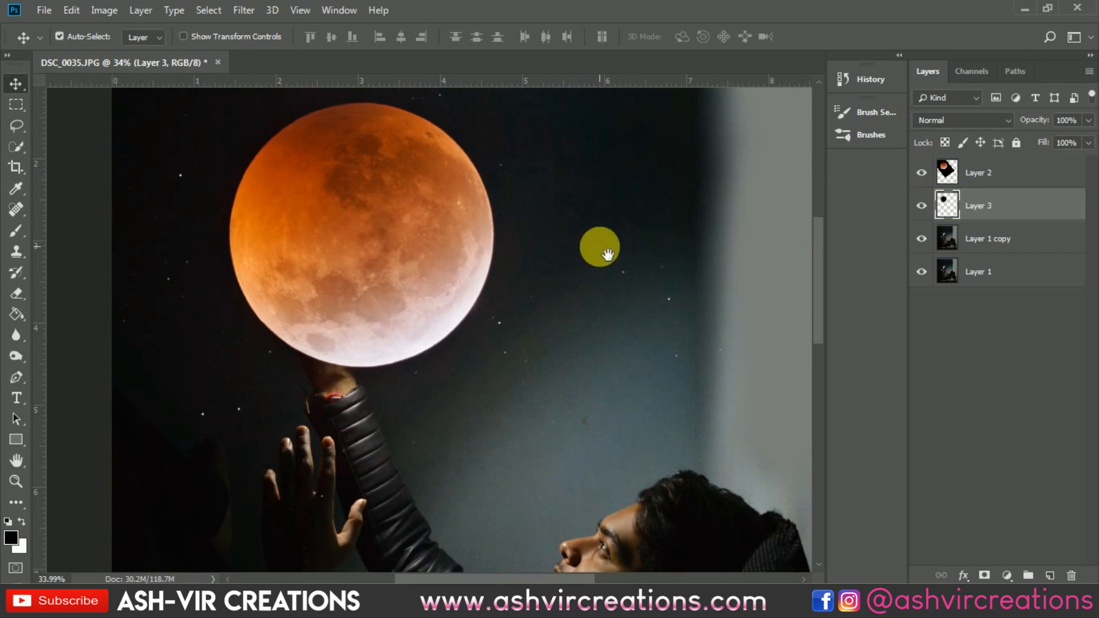
left_click_drag(595, 246, 662, 313)
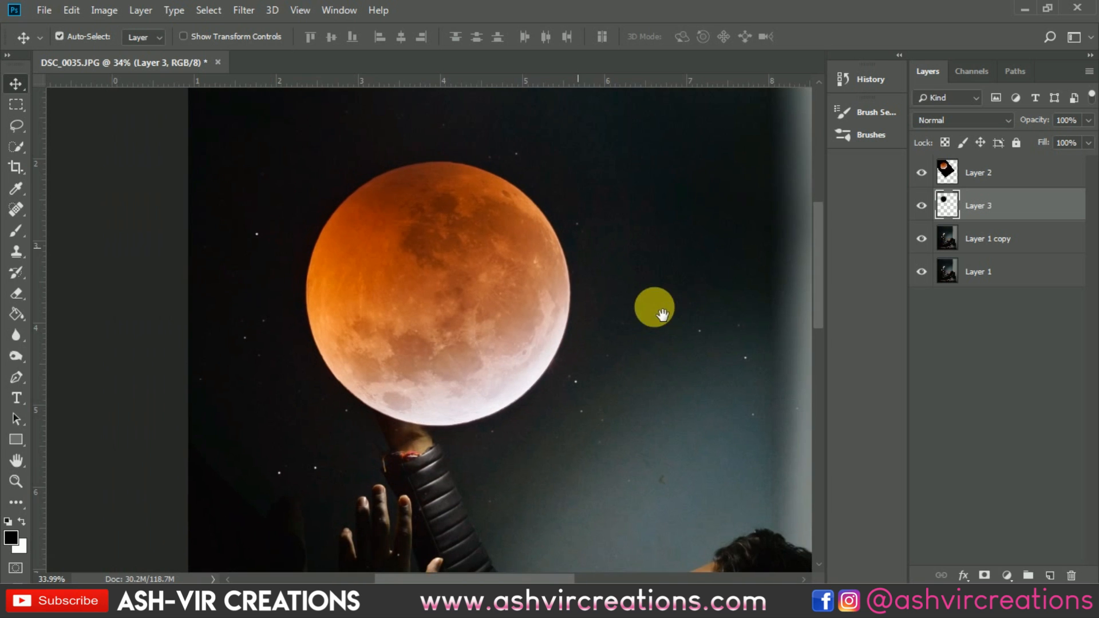
left_click(928, 208)
left_click(928, 210)
left_click(929, 211)
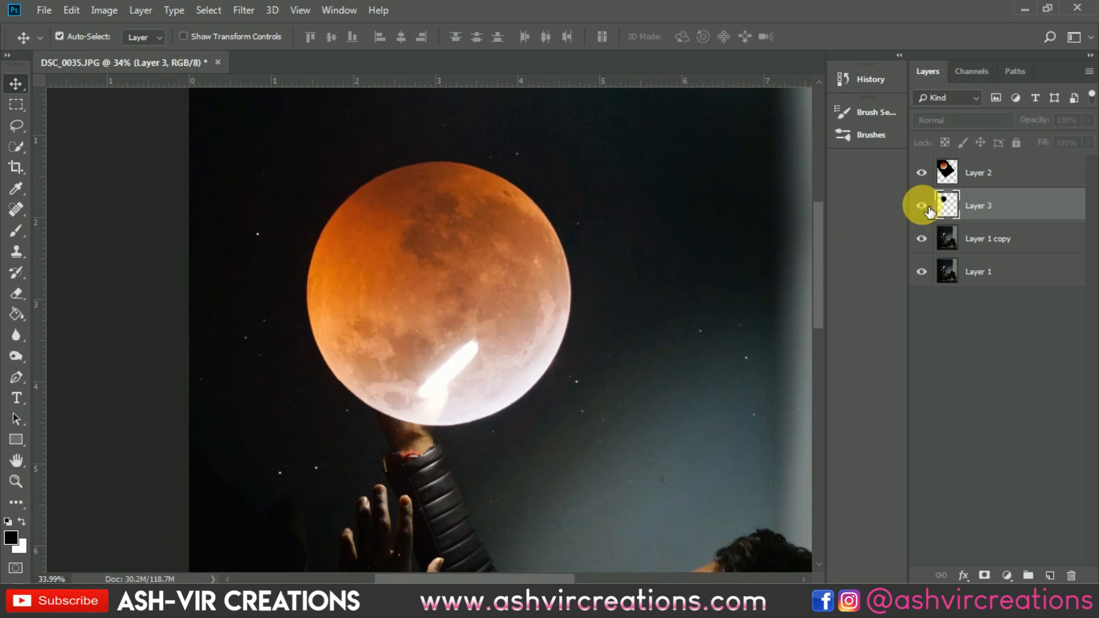
left_click(929, 210)
left_click(928, 211)
left_click(928, 211)
left_click(928, 210)
left_click(929, 211)
scroll(452, 421, "up", 3)
left_click_drag(456, 422, 398, 375)
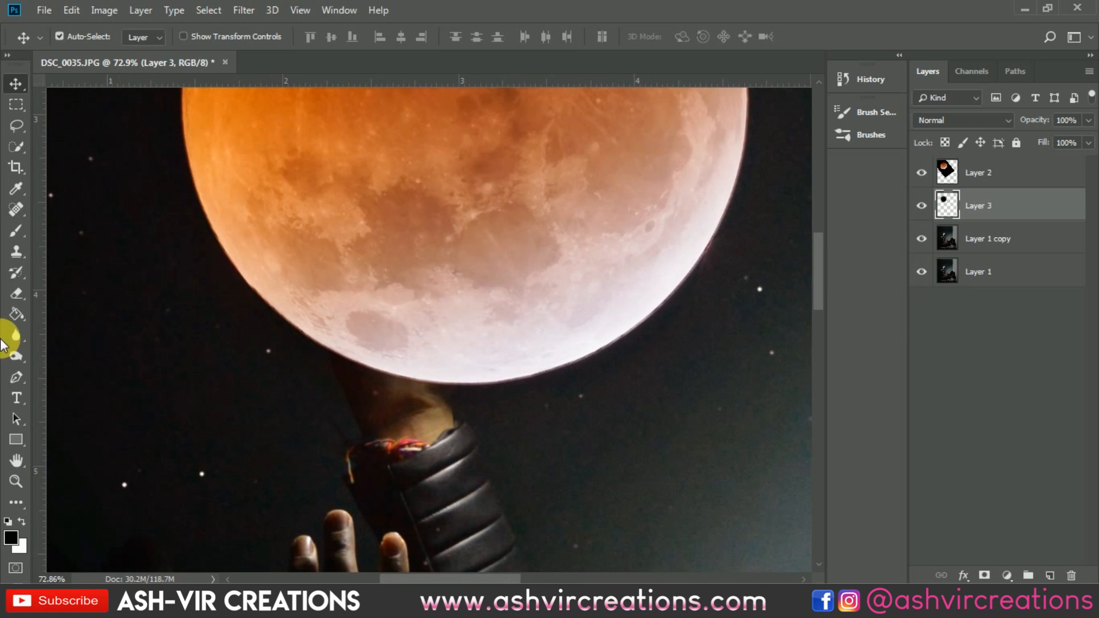
Step: Erase the dark spot around the hand and light using a soft round eraser about 92 px
left_click(16, 293)
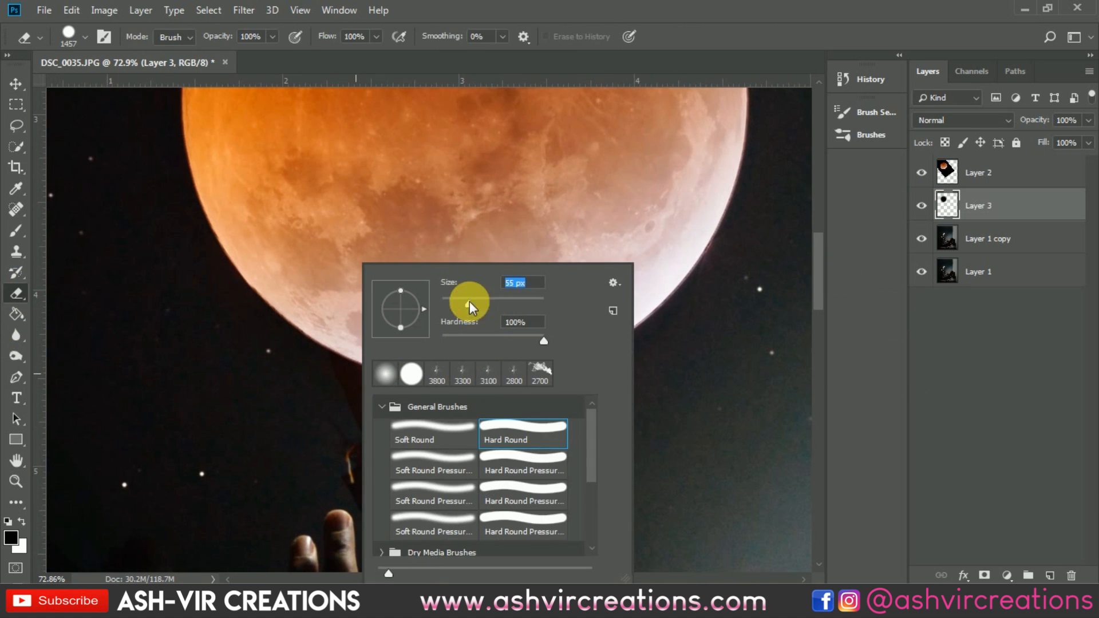
double_click(432, 426)
right_click(518, 395)
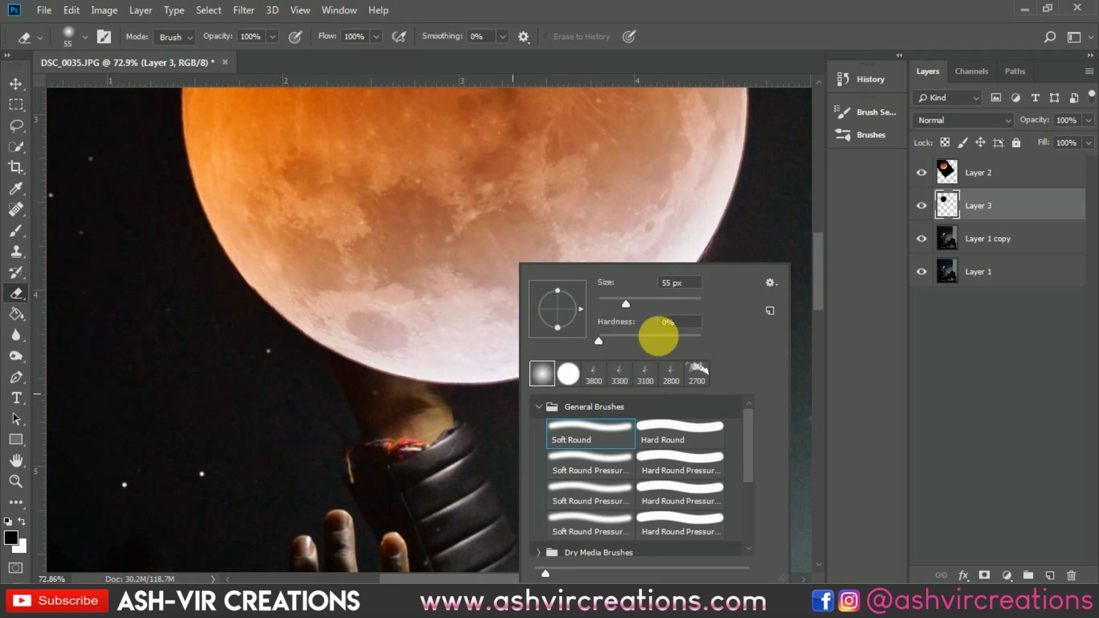
left_click_drag(645, 298, 645, 299)
key("Return")
mouse_move(345, 377)
left_mouse_down()
mouse_move(485, 424)
mouse_move(434, 422)
mouse_move(588, 427)
mouse_move(498, 440)
mouse_move(401, 433)
mouse_move(703, 397)
mouse_move(682, 377)
mouse_move(539, 436)
mouse_move(591, 427)
mouse_move(605, 423)
mouse_move(255, 449)
mouse_move(452, 447)
left_mouse_up()
Step: Toggle the dark-spot layer's visibility to compare the erased result
left_click(921, 205)
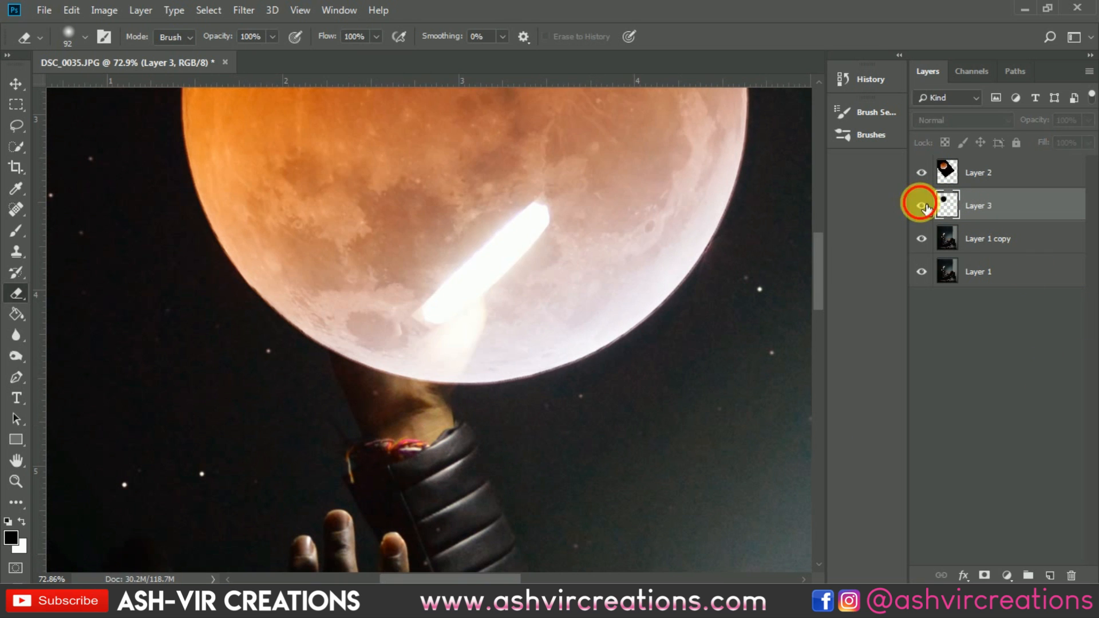
left_click(921, 205)
left_click(921, 206)
left_click(922, 205)
left_click(922, 205)
left_click(921, 205)
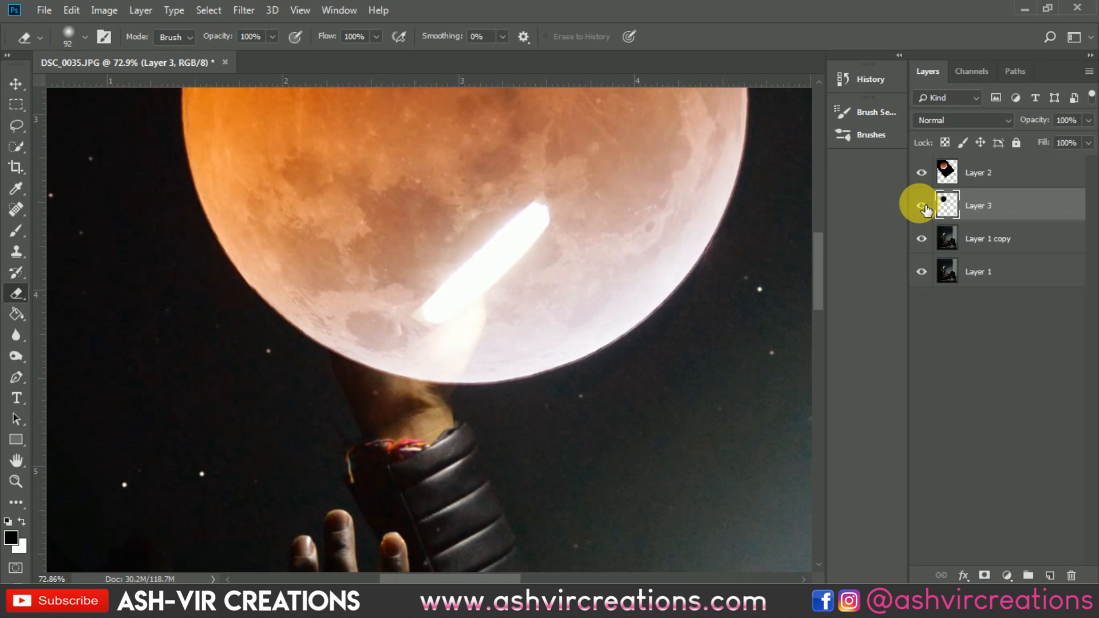
left_click(922, 205)
left_click(921, 205)
left_click(918, 204)
left_click(919, 203)
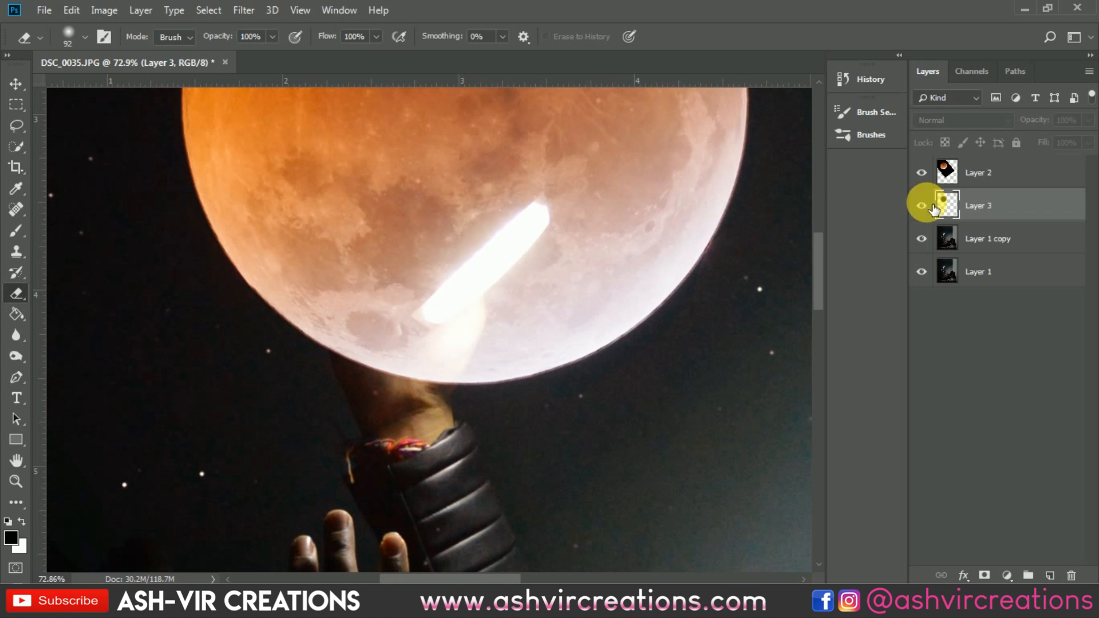
left_click(920, 205)
scroll(684, 247, "down", 4)
scroll(683, 246, "down", 12)
key("v")
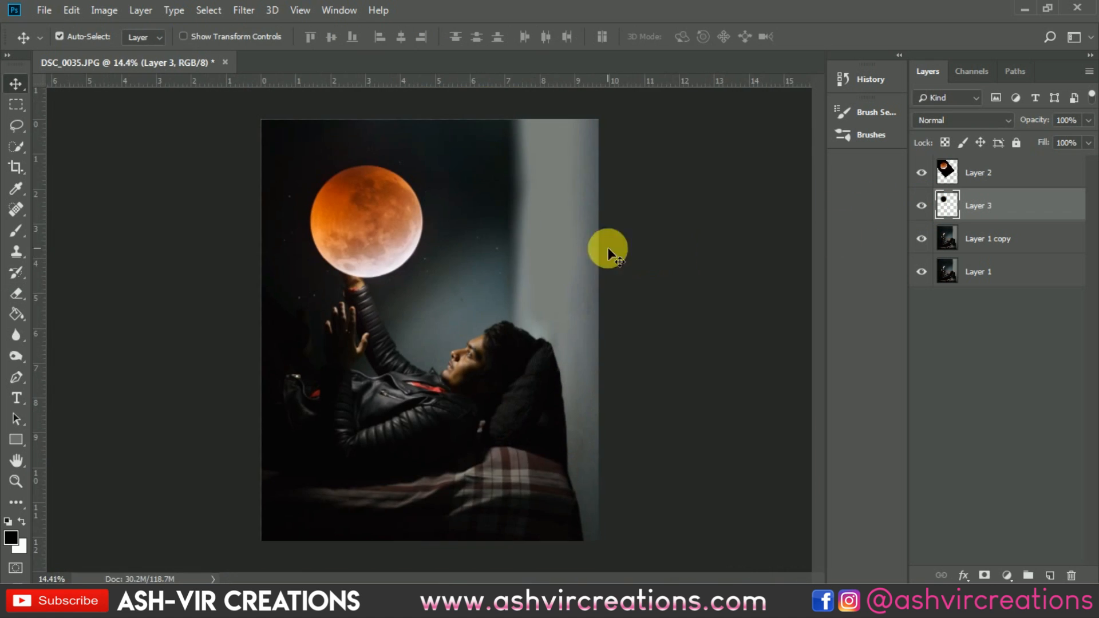
Step: Add a Color Lookup adjustment layer above the moon layer using the AVC-Cinematic Film-a4.cube LUT
left_click(998, 178)
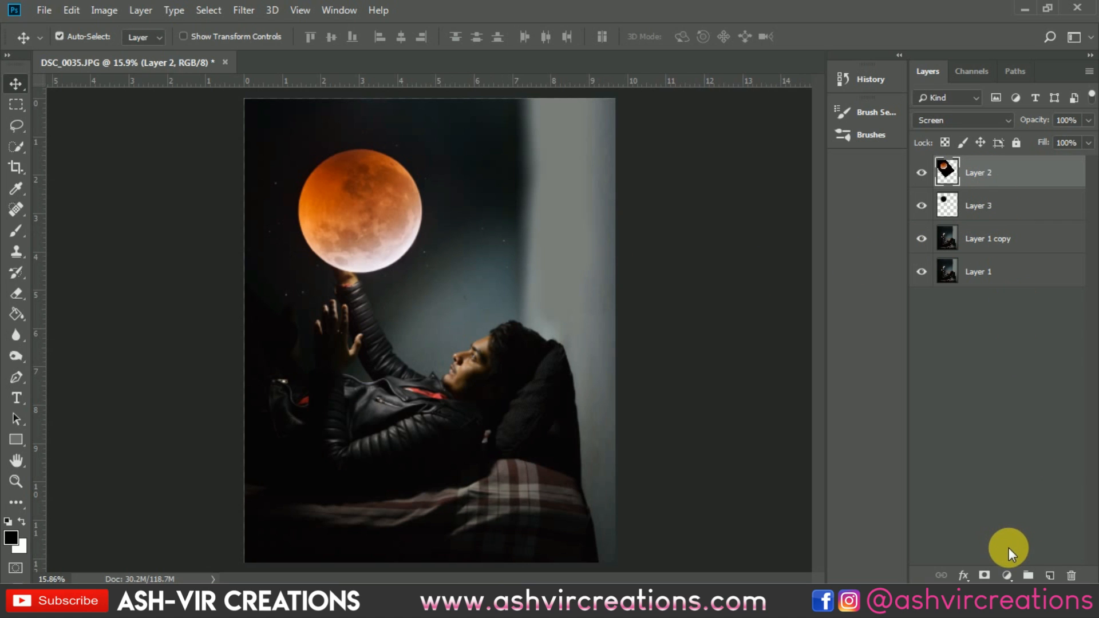
left_click(1000, 243)
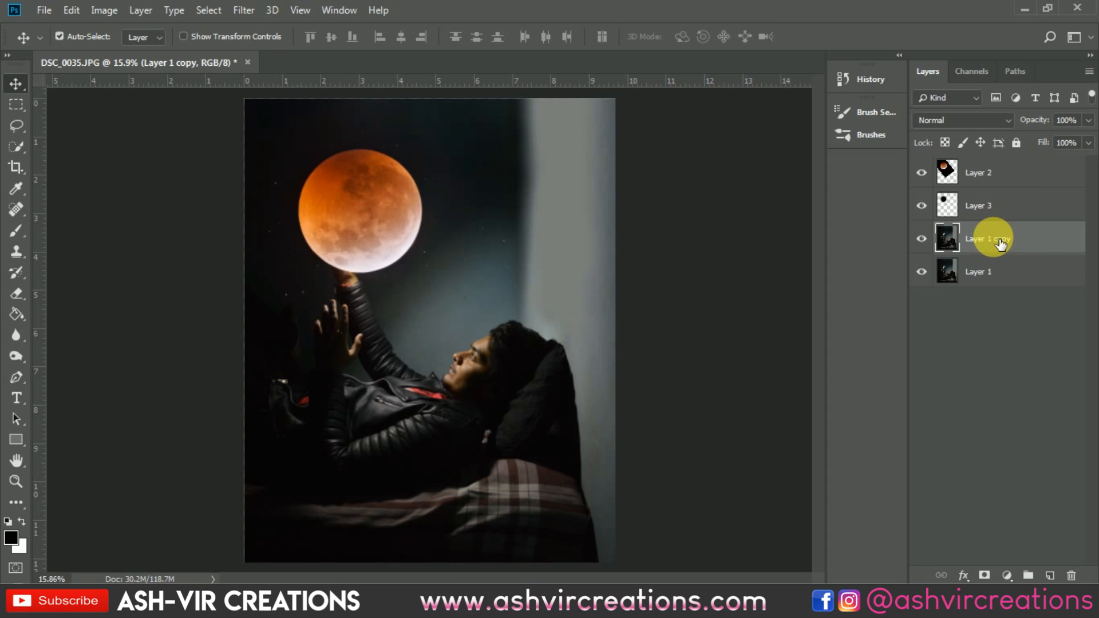
left_click(1006, 179)
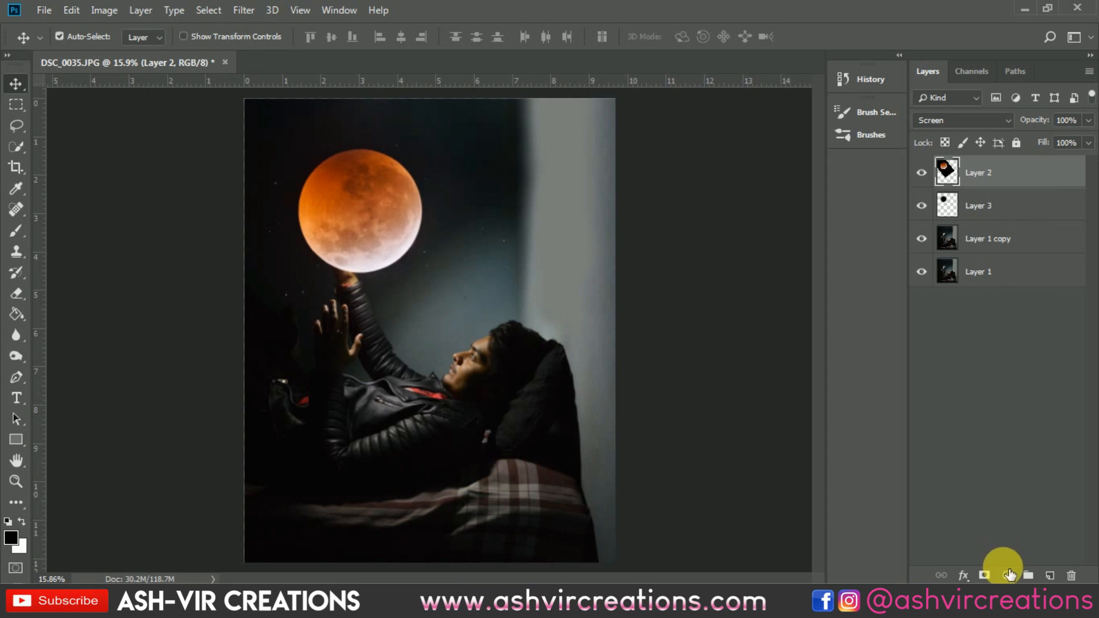
left_click(1009, 575)
left_click(1005, 485)
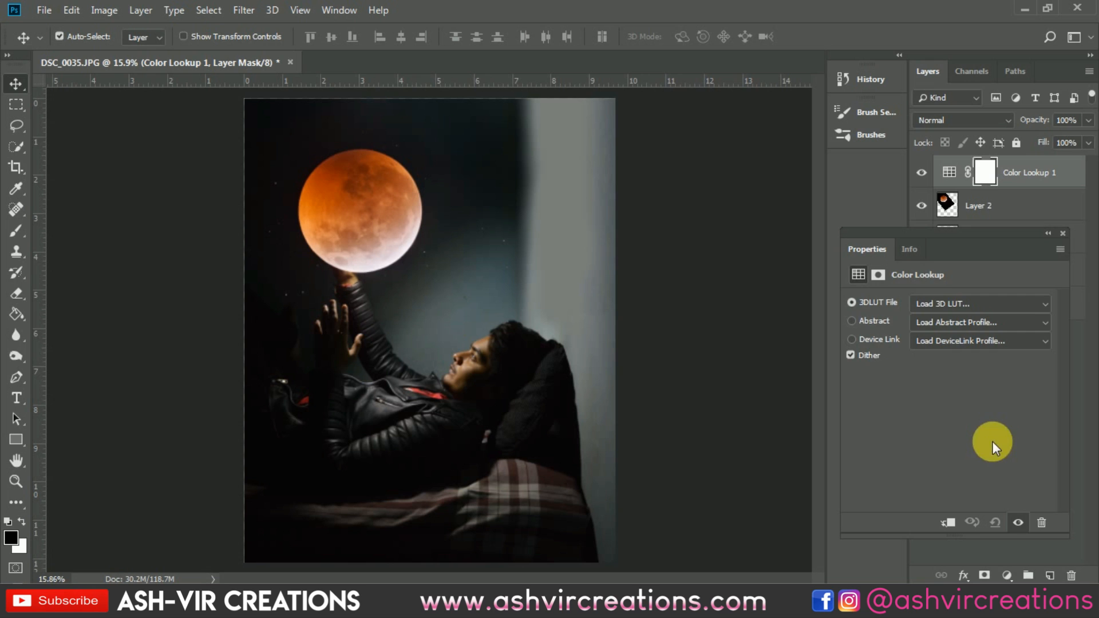
left_click(945, 309)
left_click(971, 273)
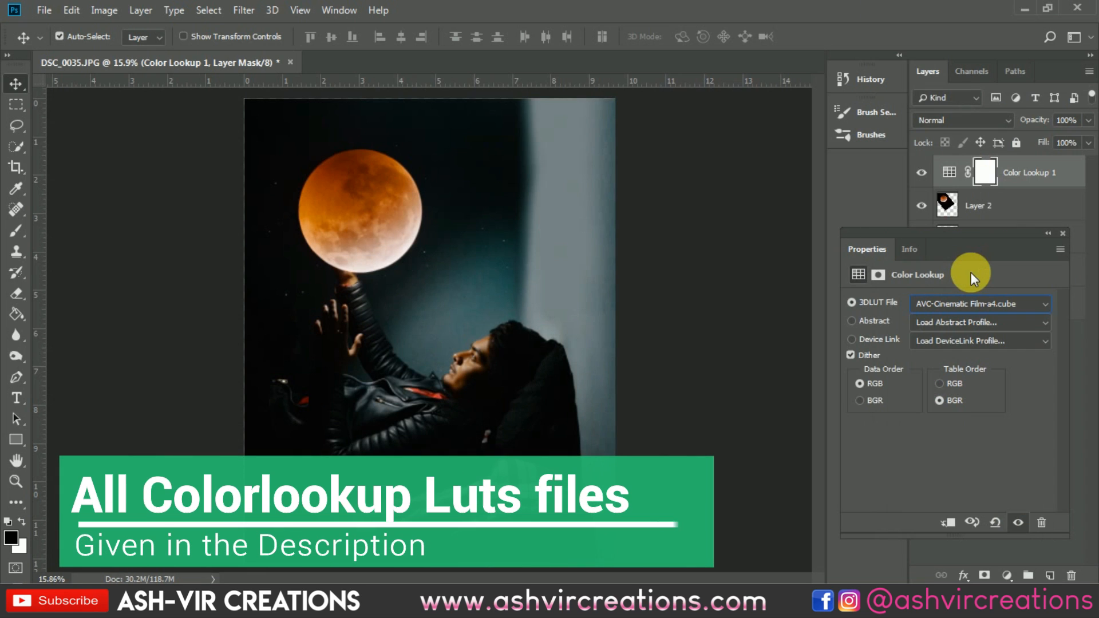
left_click(1062, 232)
Step: Toggle the Color Lookup layer's visibility to compare the image with and without the grade
left_click(922, 173)
left_click(922, 173)
left_click(922, 173)
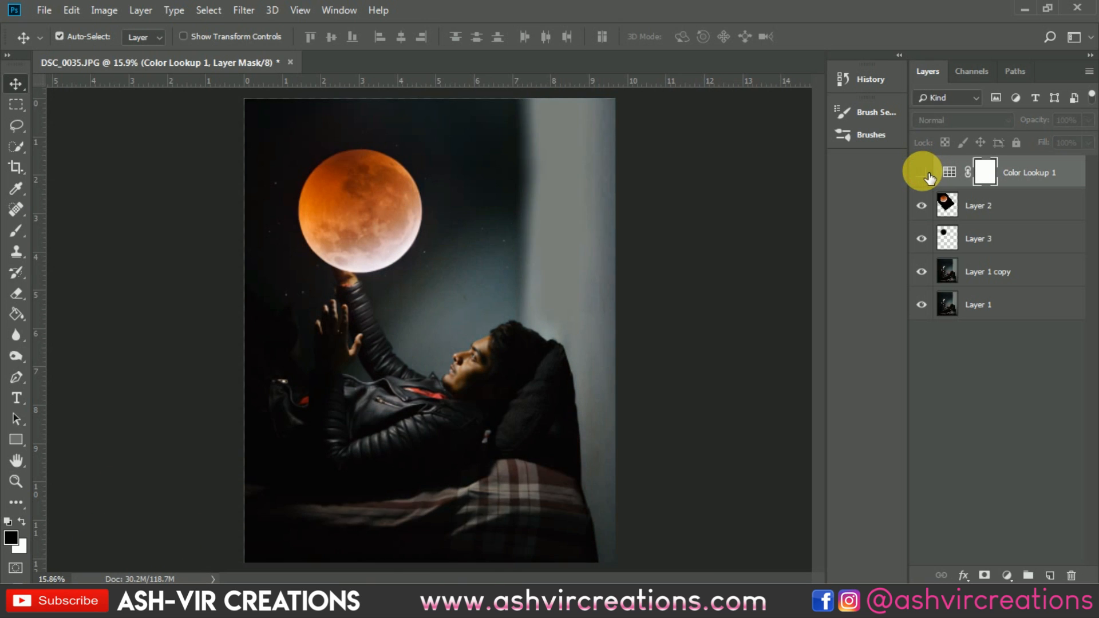
left_click(926, 175)
left_click(926, 175)
left_click(927, 175)
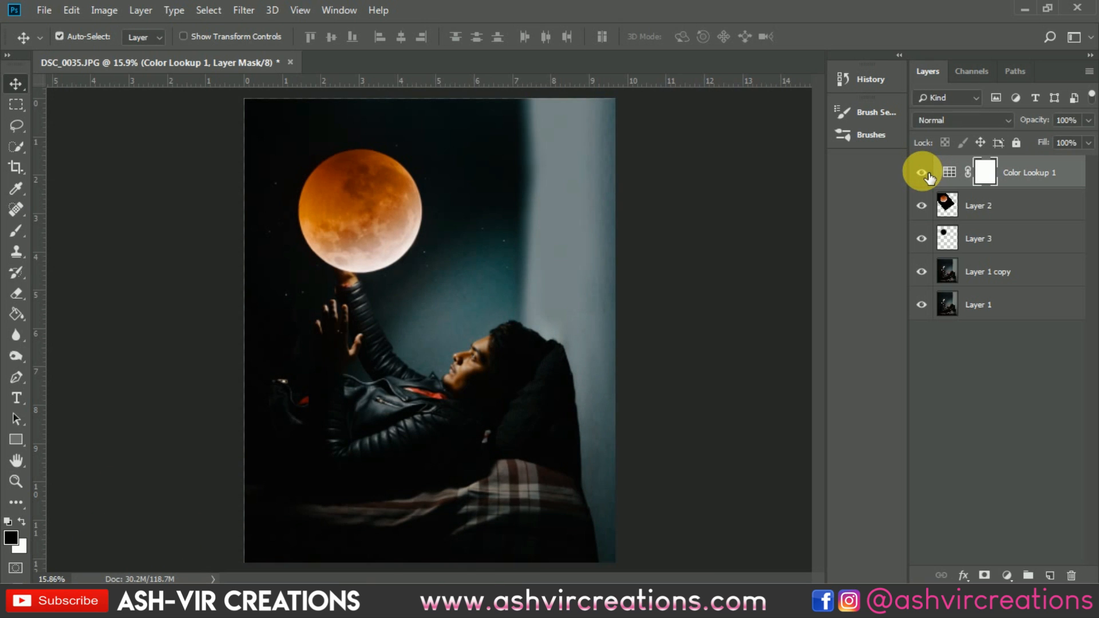
left_click(926, 175)
left_click(926, 175)
left_click(927, 175)
left_click(927, 175)
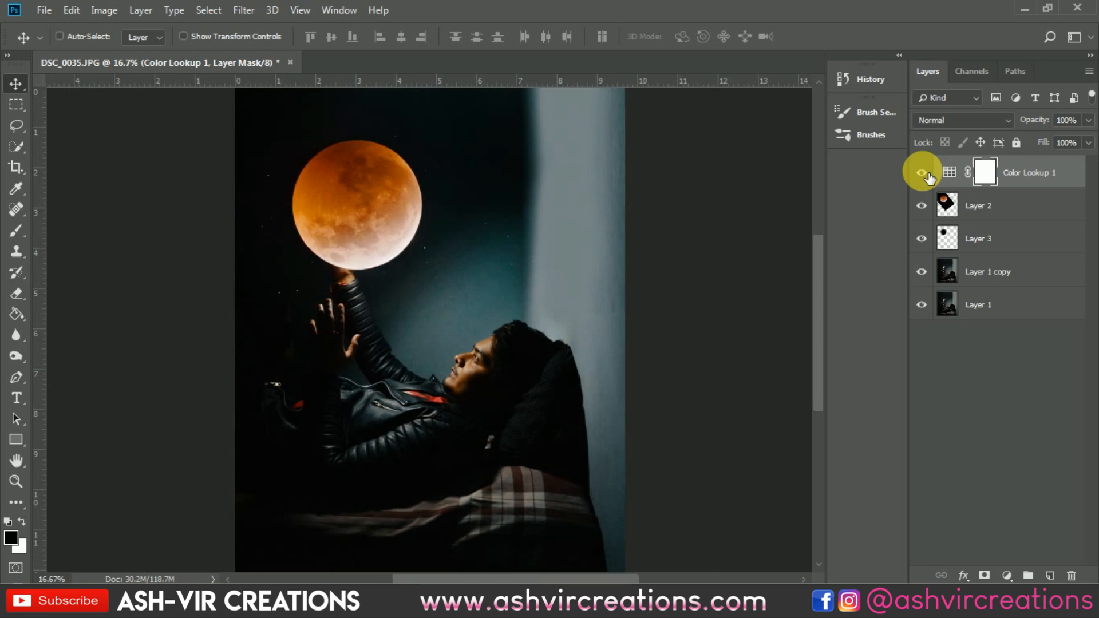
key("ctrl+minus")
key("ctrl+plus")
Step: Select the moon layer and nudge the moon slightly upward above the raised hand
left_click(951, 206)
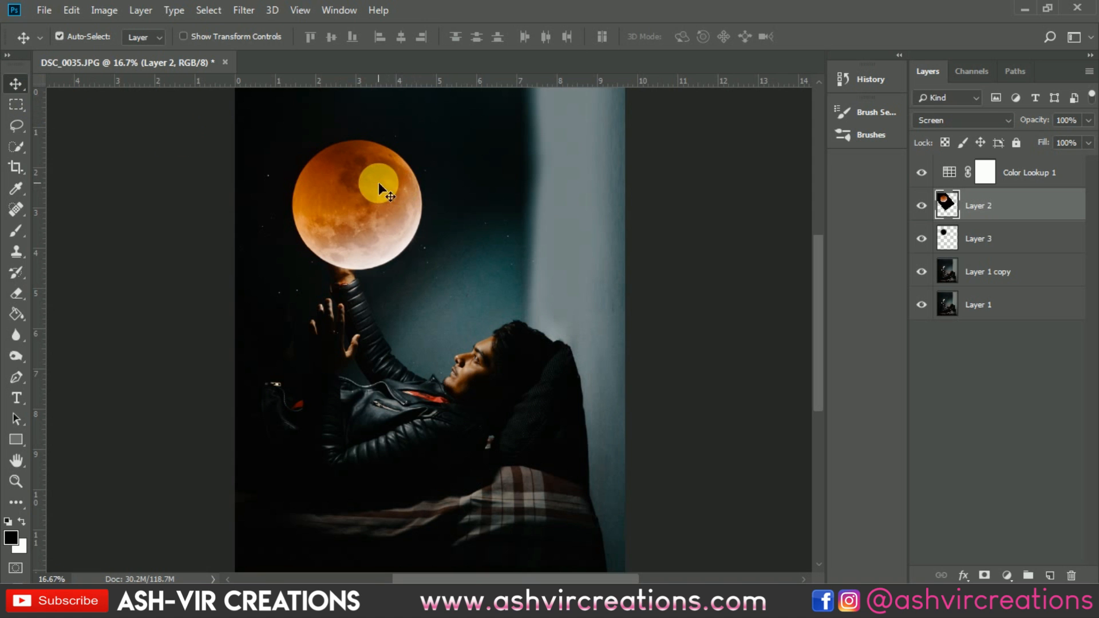
scroll(359, 183, "down", 1)
scroll(359, 182, "up", 3)
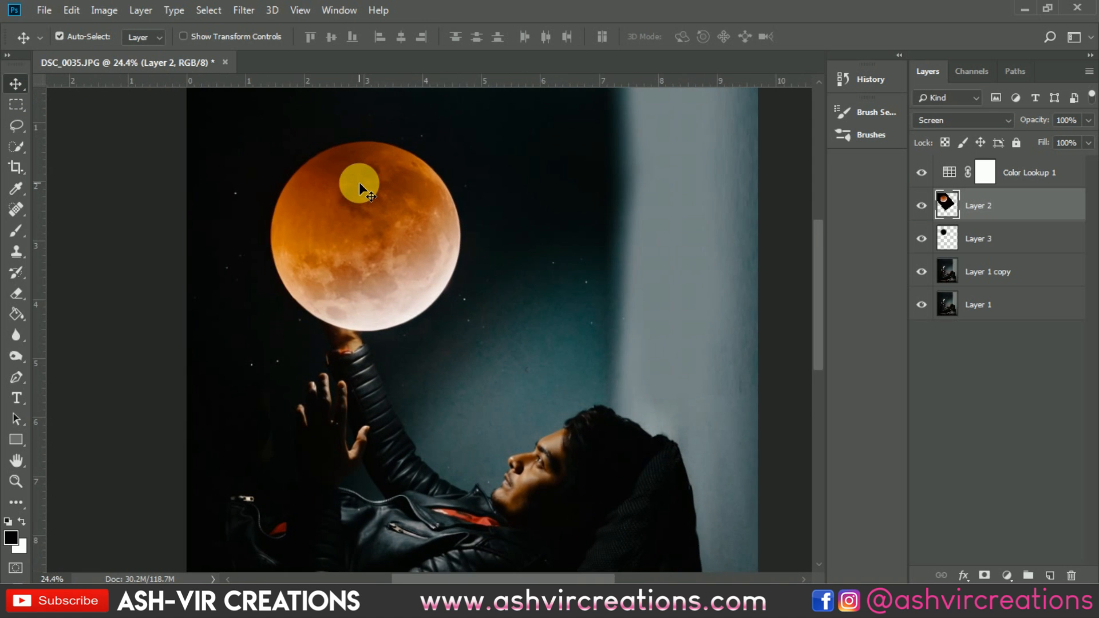
left_click_drag(421, 222, 421, 197)
scroll(418, 194, "down", 2)
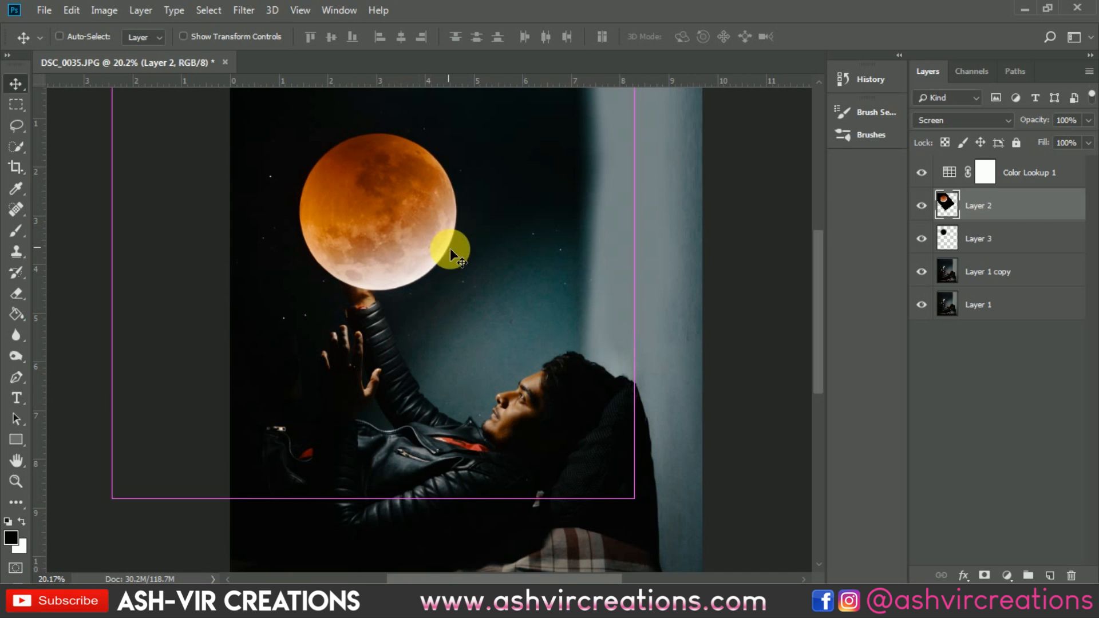
key("ctrl+u")
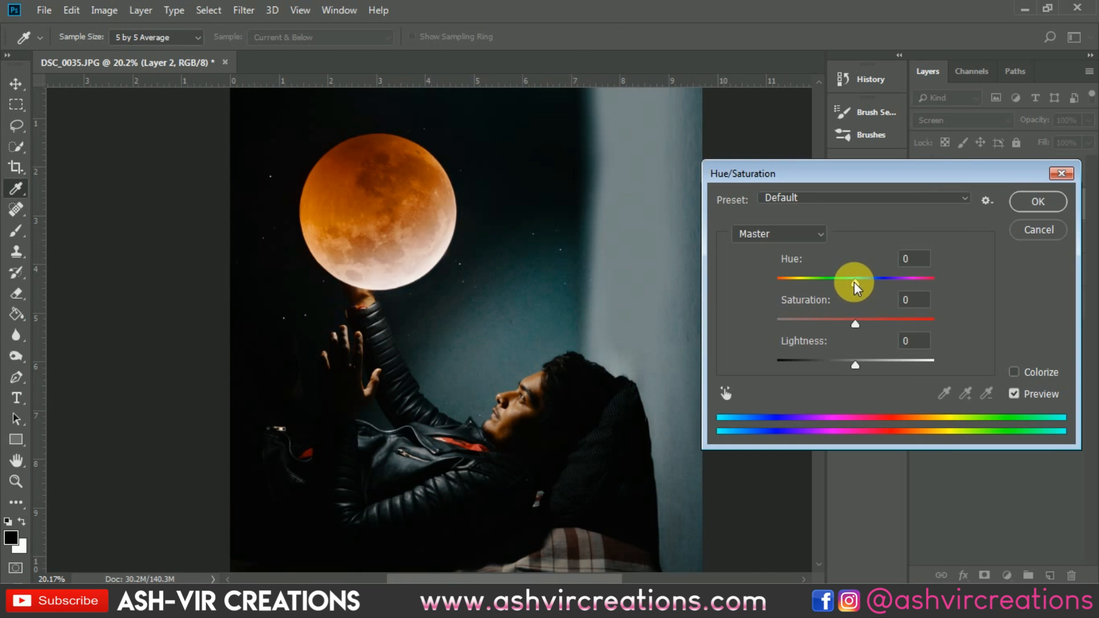
left_click_drag(854, 282, 765, 284)
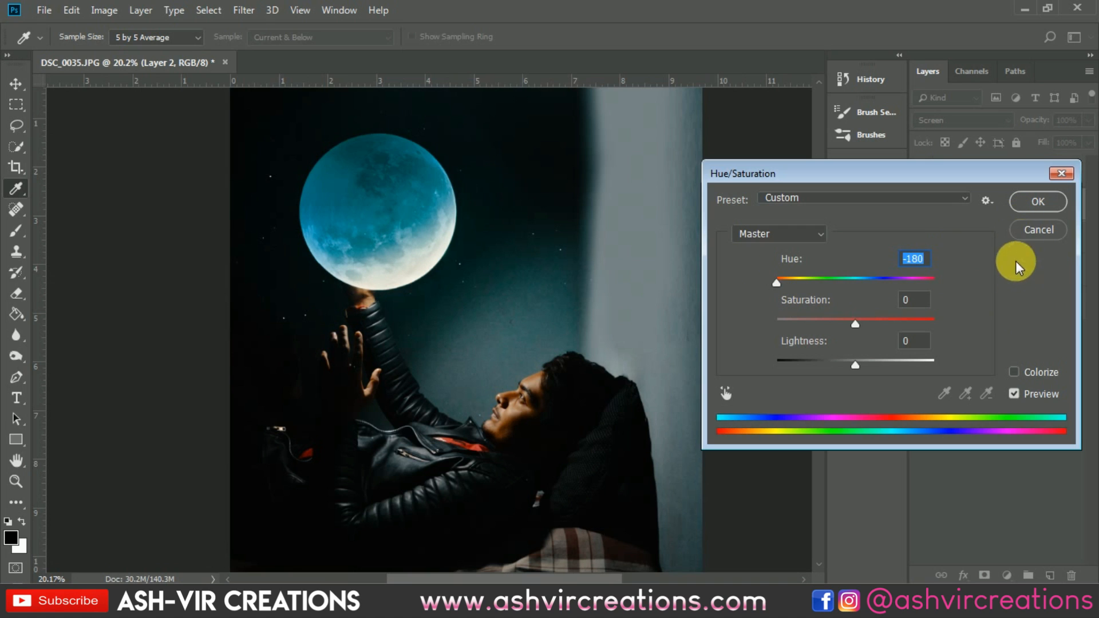
left_click(1014, 394)
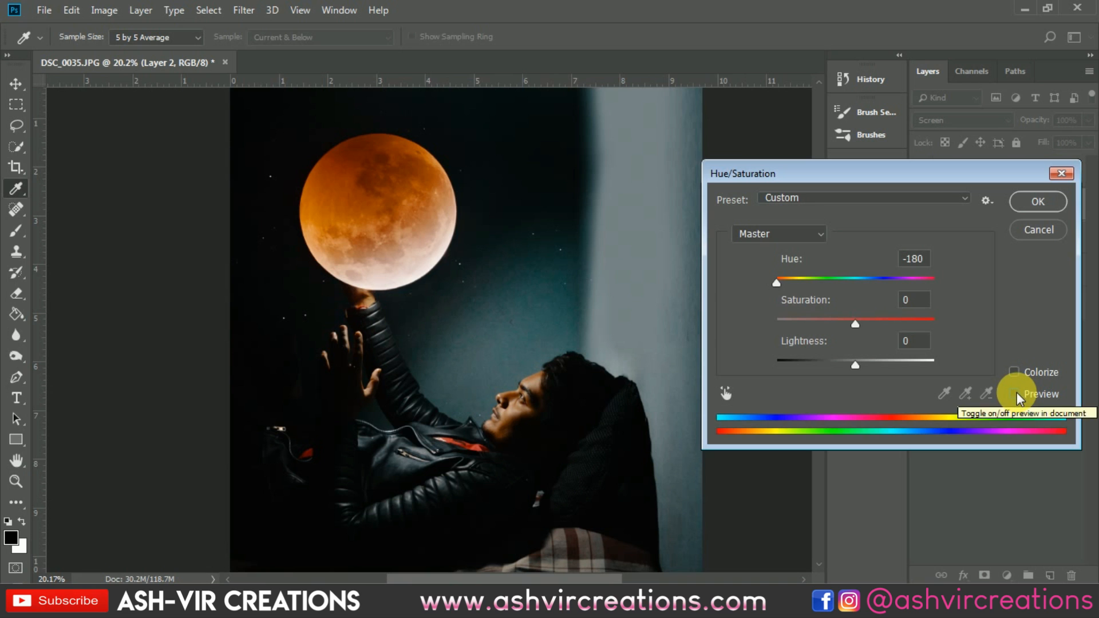
left_click(1014, 394)
key("ctrl+minus")
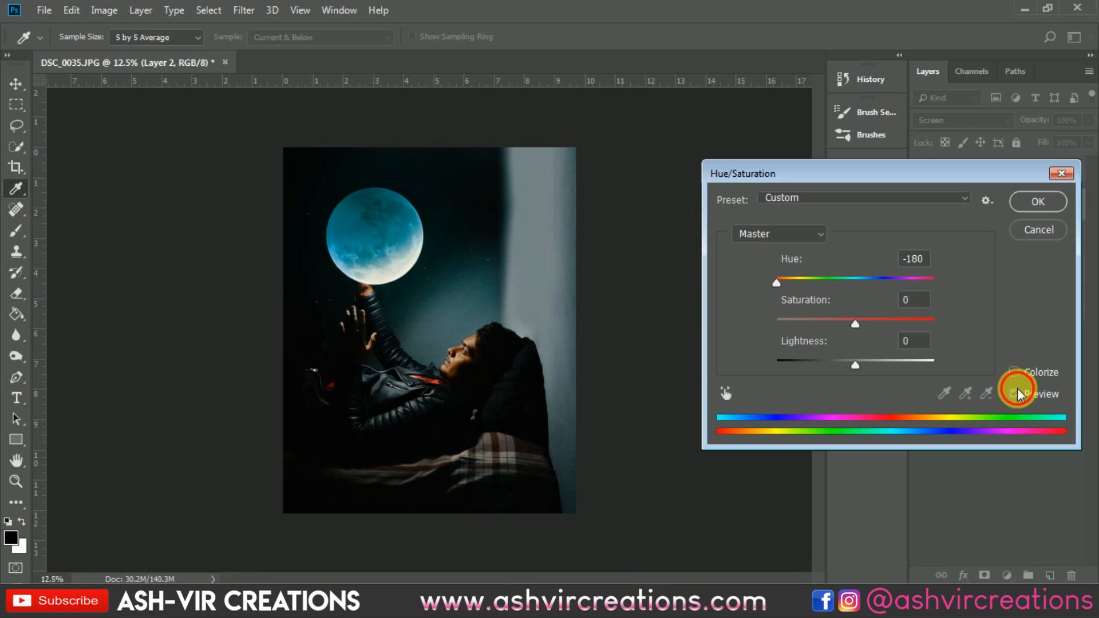
left_click(1018, 392)
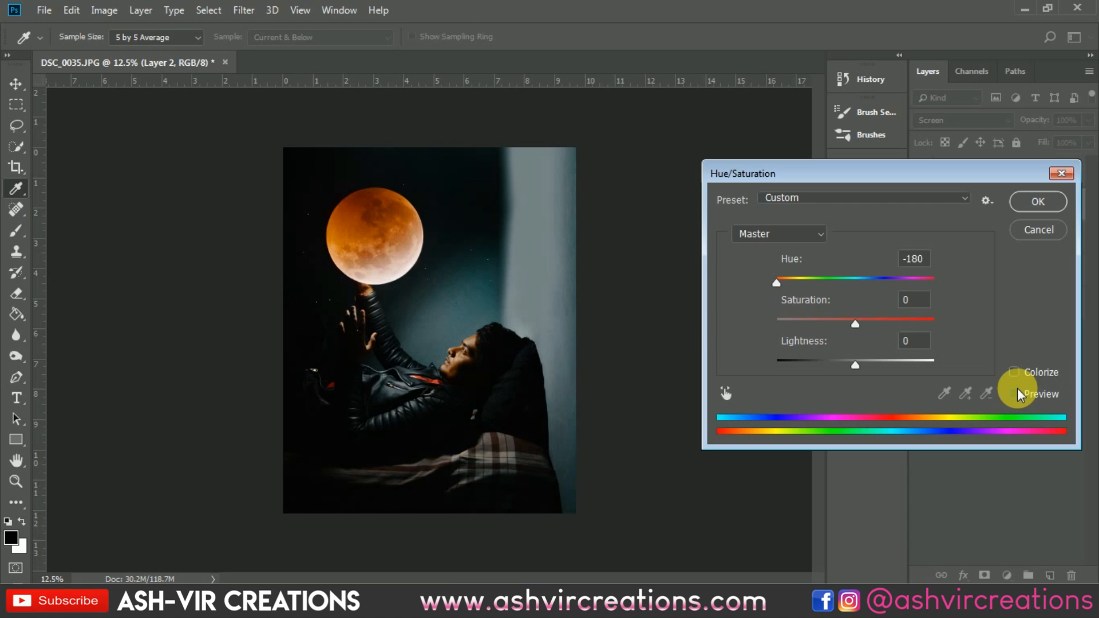
left_click(1016, 394)
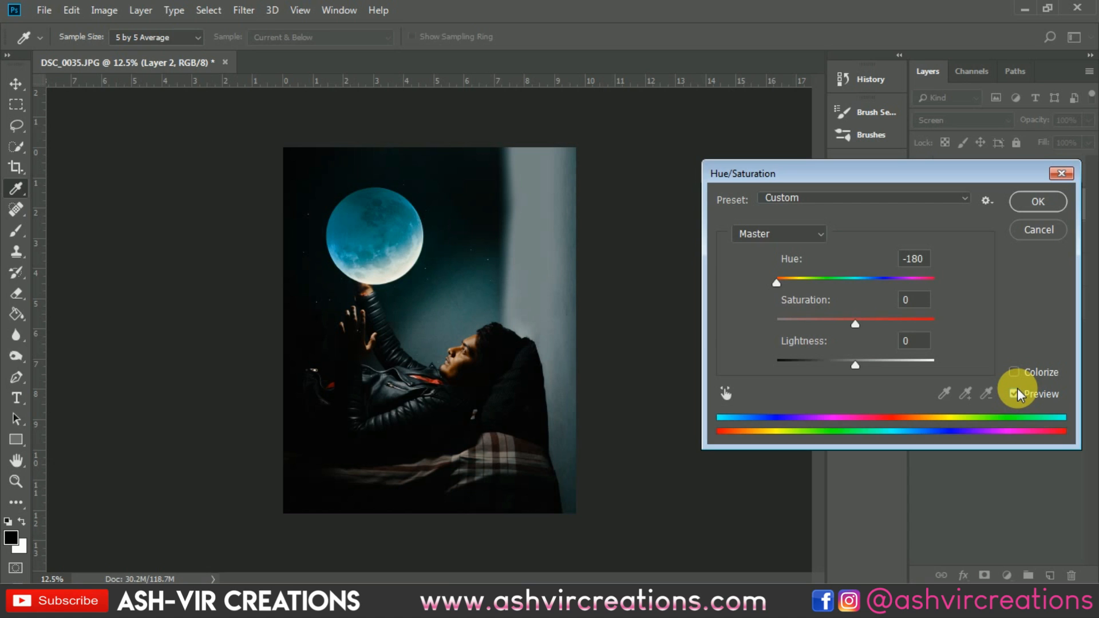
left_click(1016, 394)
left_click(1016, 393)
left_click(1018, 392)
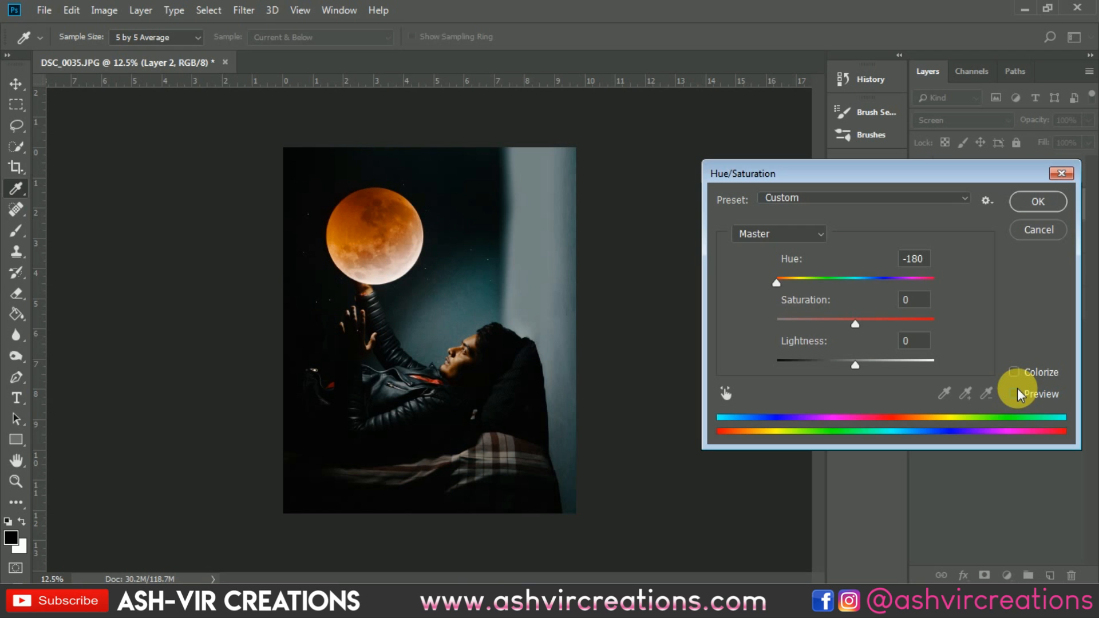
left_click(1037, 229)
key("v")
scroll(389, 318, "up", 3)
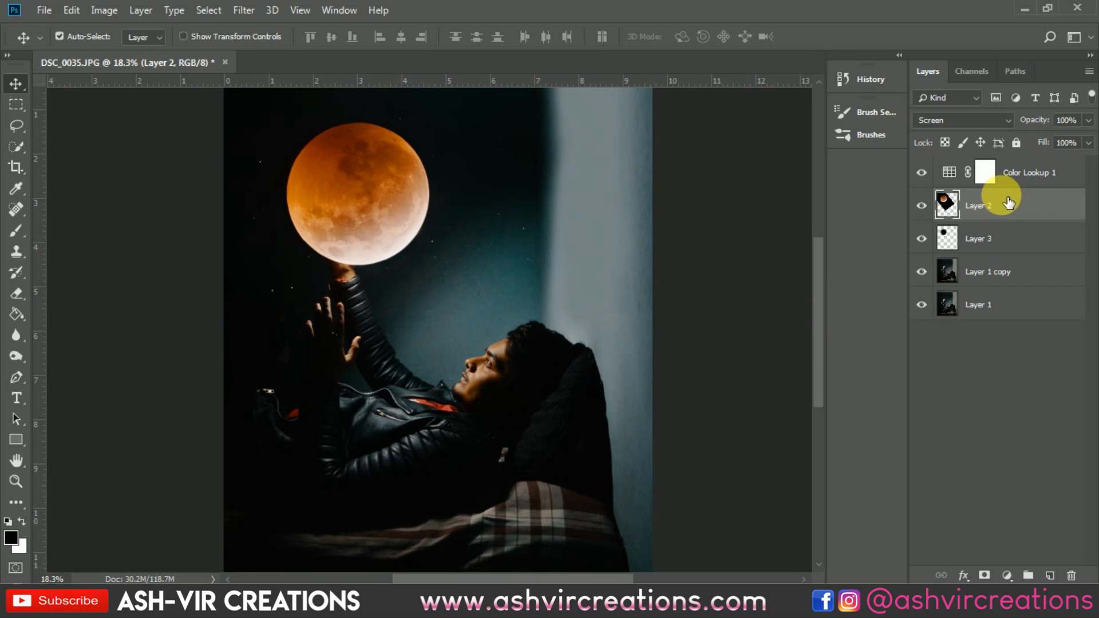
key("ctrl+j")
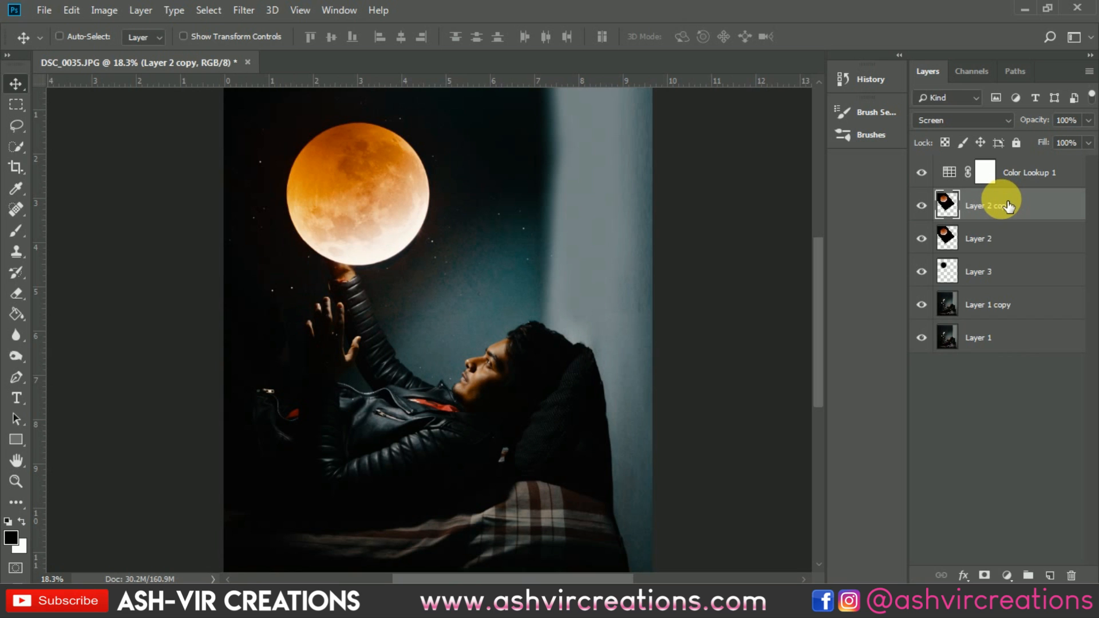
key("ctrl+z")
key("ctrl+j")
key("ctrl+z")
scroll(523, 179, "down", 2)
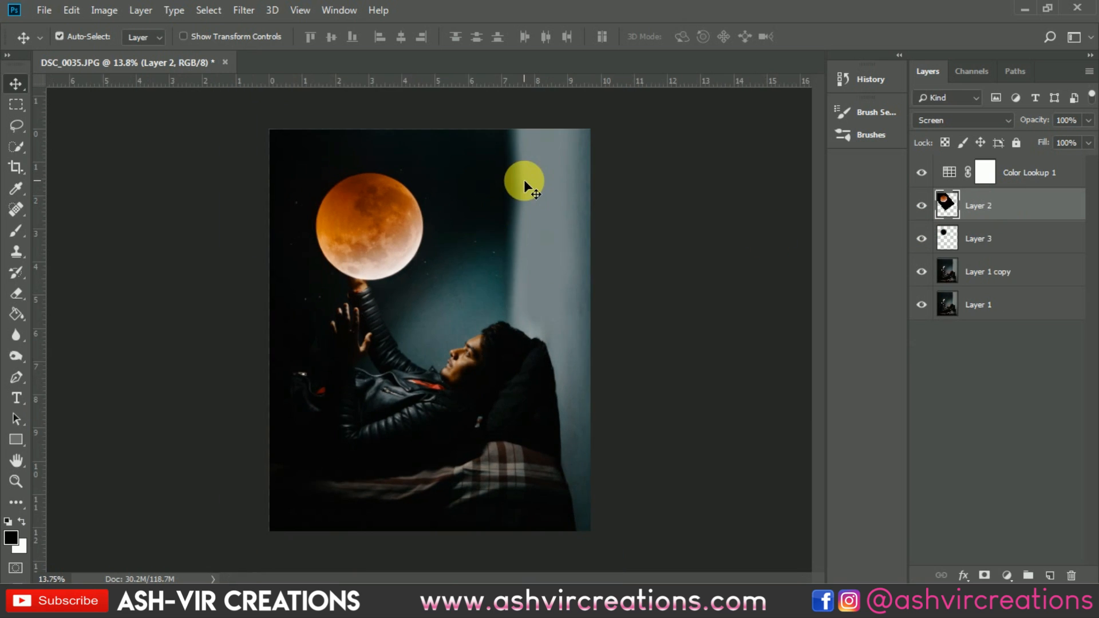
scroll(523, 180, "up", 1)
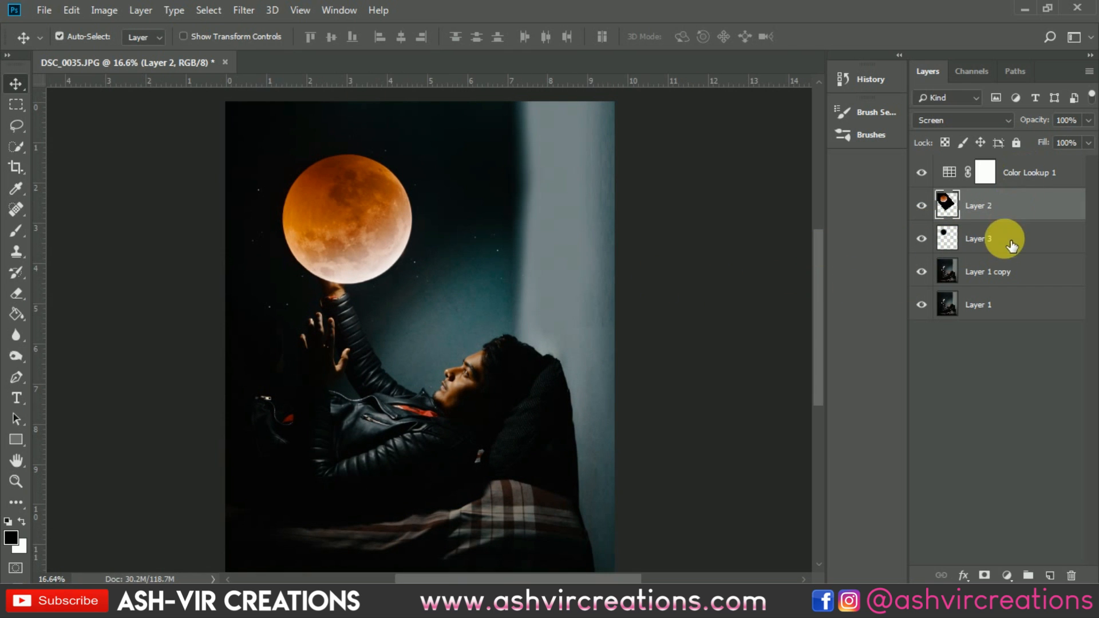
Step: Add a Levels adjustment layer above the moon layer and set the midtone value to 1.48
left_click(1011, 576)
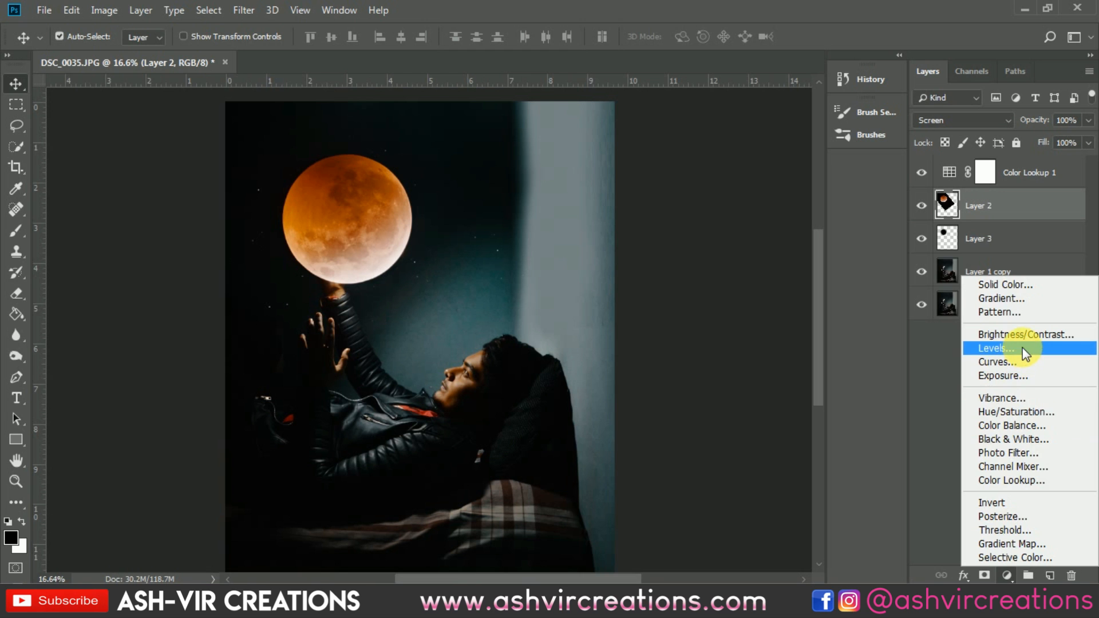
left_click(1022, 348)
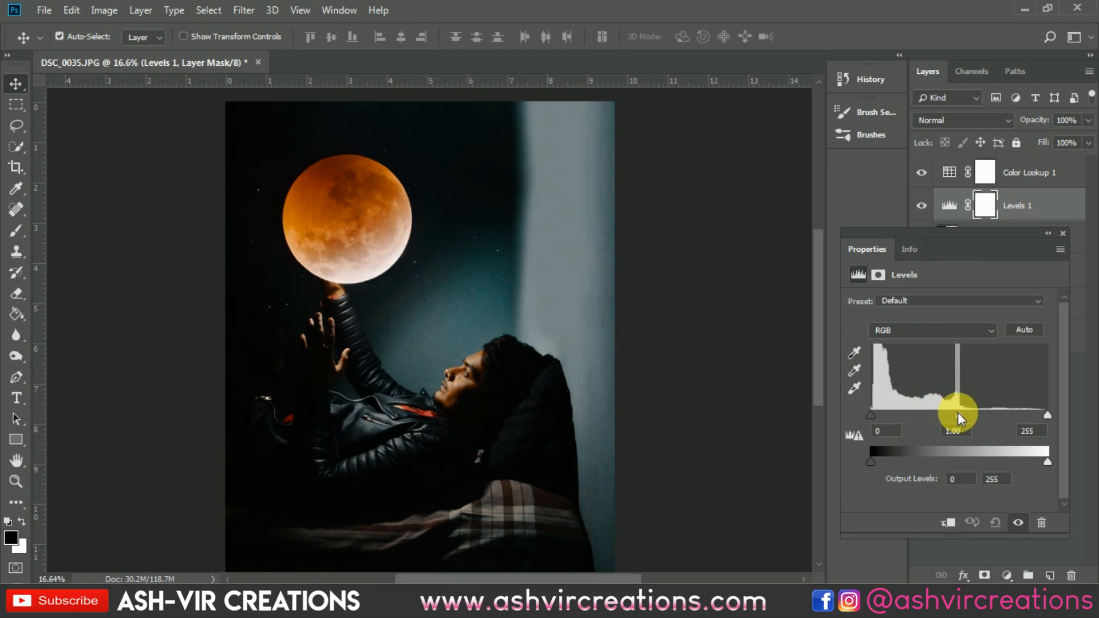
left_click_drag(957, 414, 936, 418)
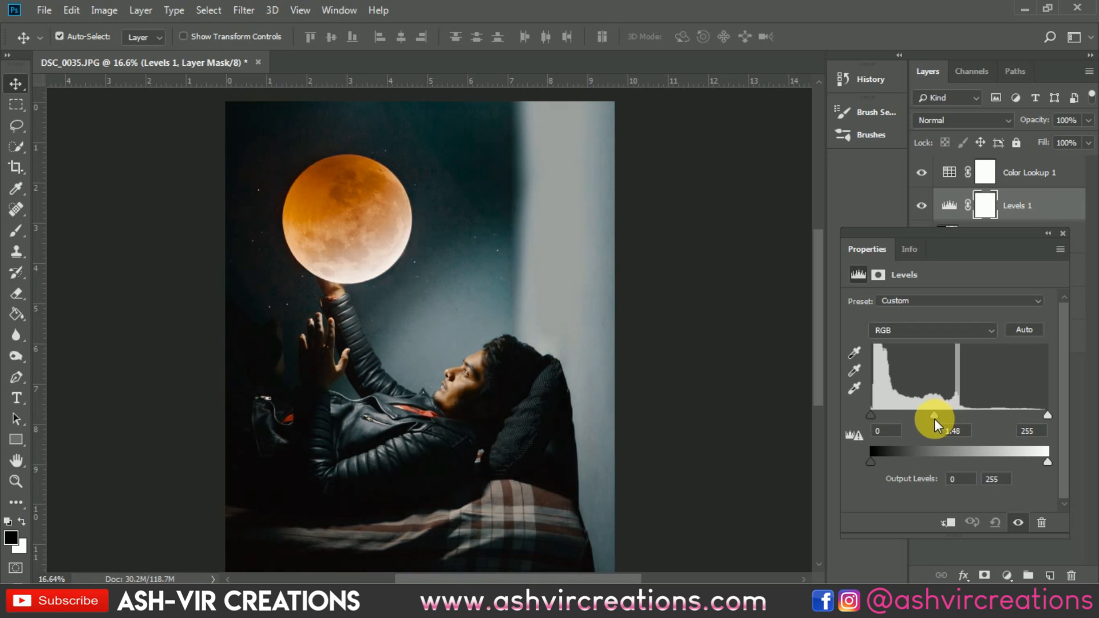
left_click(1062, 233)
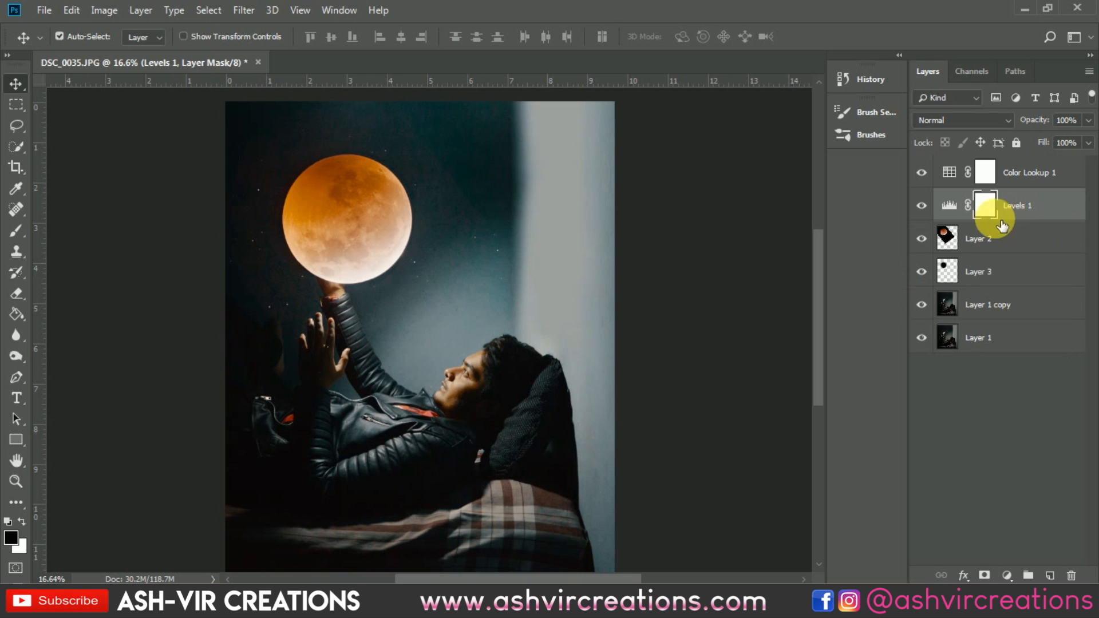
Step: Toggle the Levels layer's visibility to compare the brightening effect
left_click(921, 205)
left_click(922, 205)
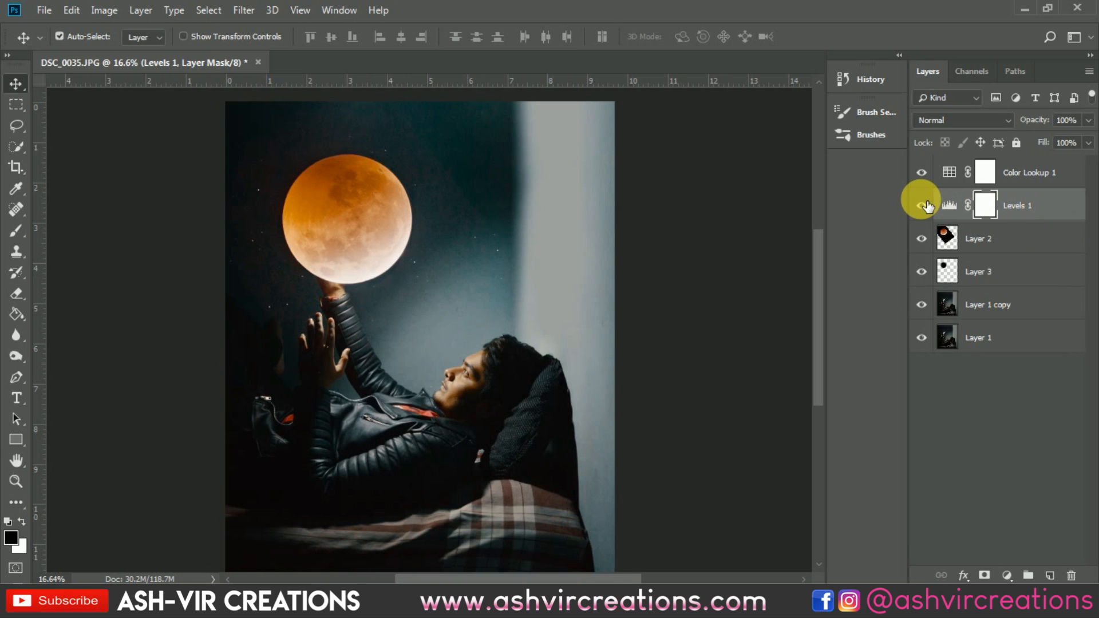
left_click(921, 206)
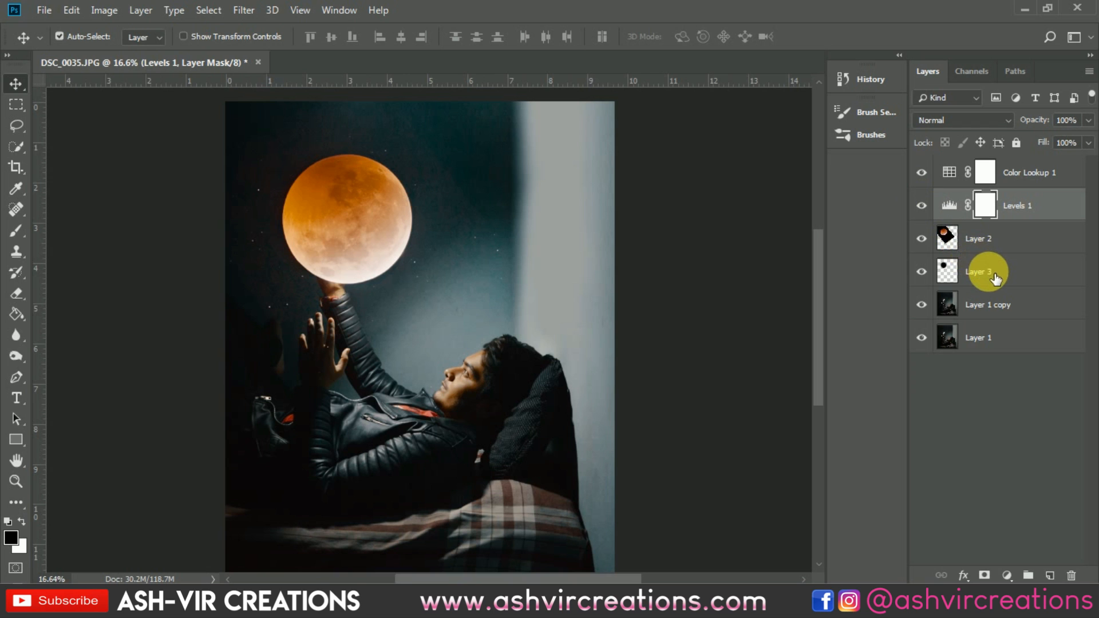
left_click(922, 205)
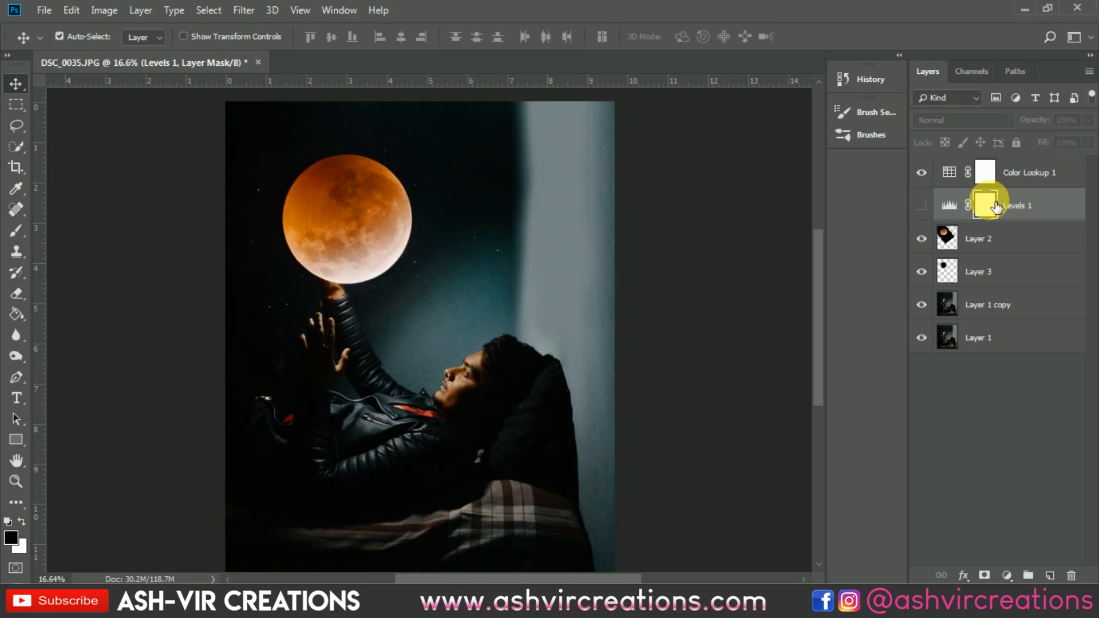
left_click(922, 205)
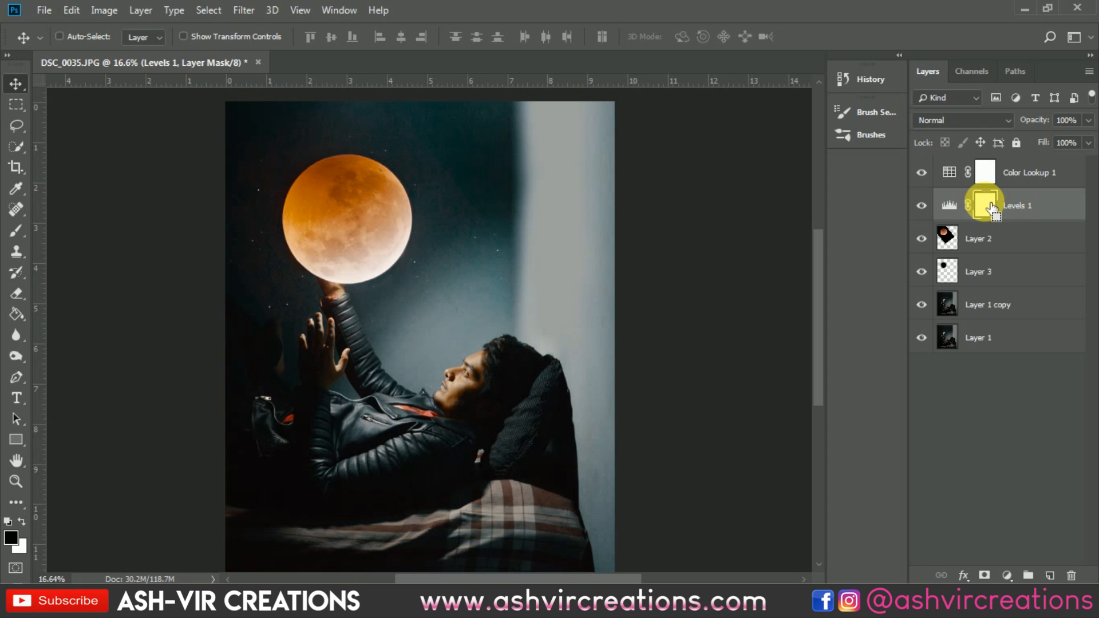
Step: Invert the Levels 1 layer mask to black and set up a soft round 464 px brush with white foreground
key("ctrl+i")
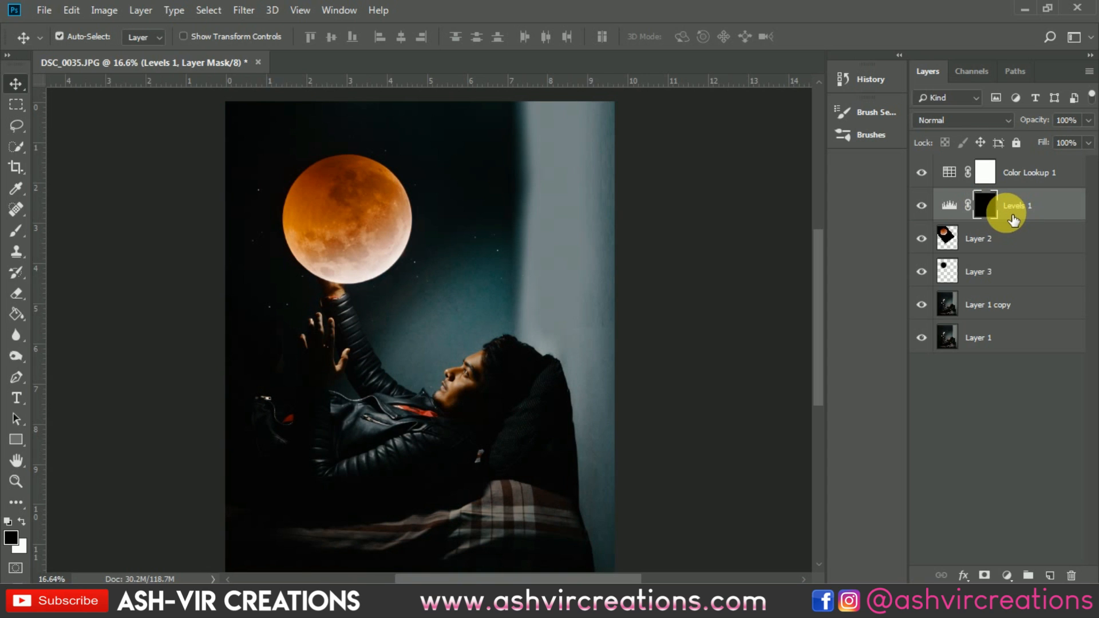
left_click(16, 230)
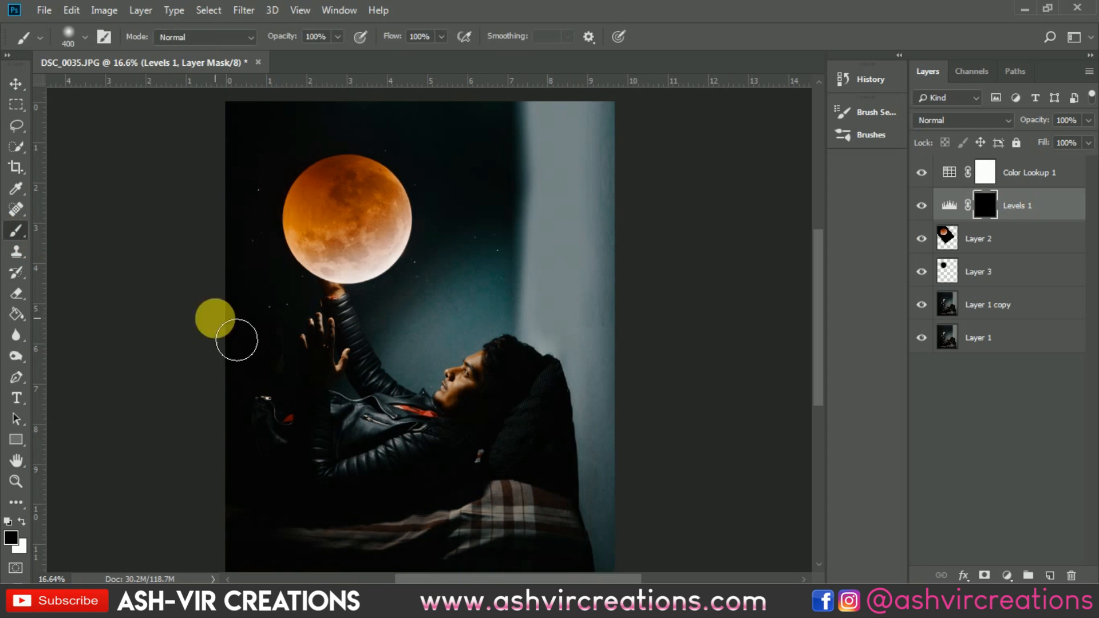
right_click(340, 368)
left_click(476, 303)
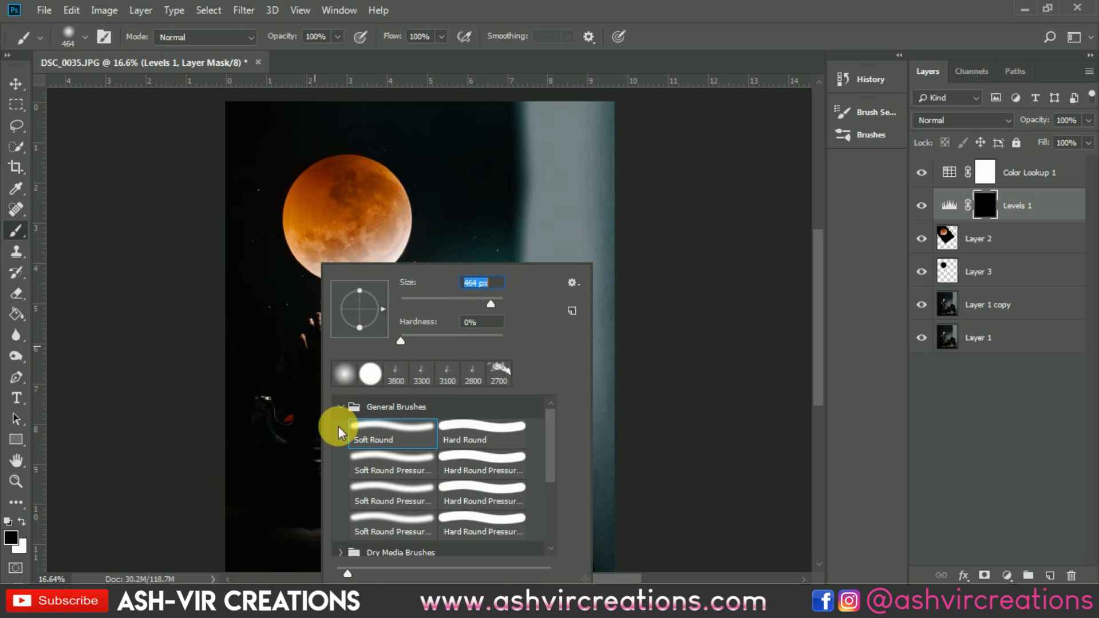
left_click(301, 422)
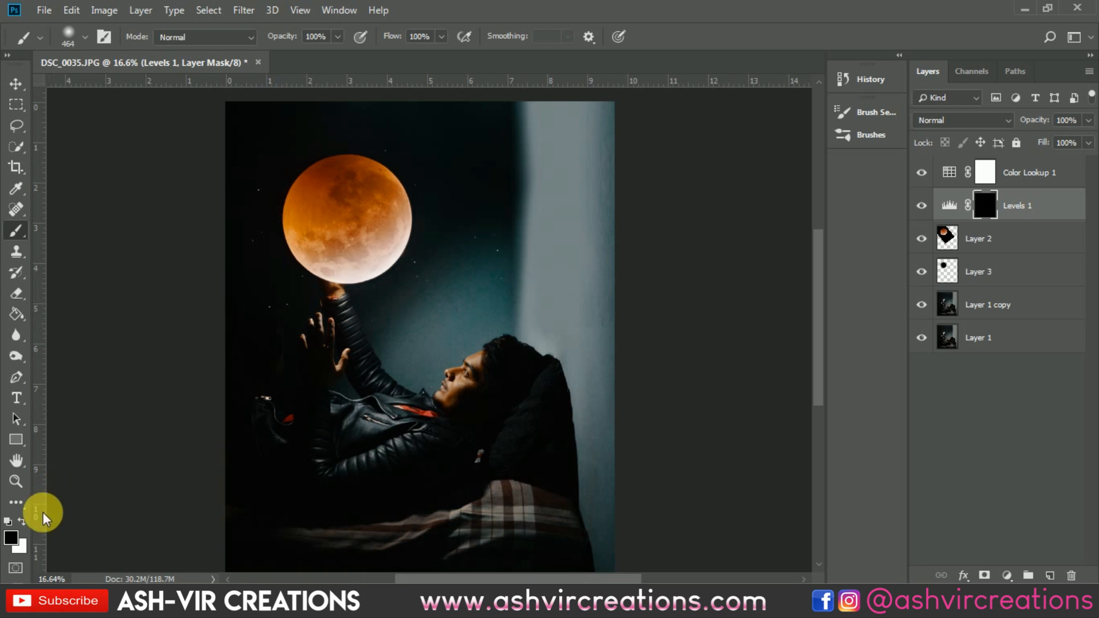
left_click(22, 522)
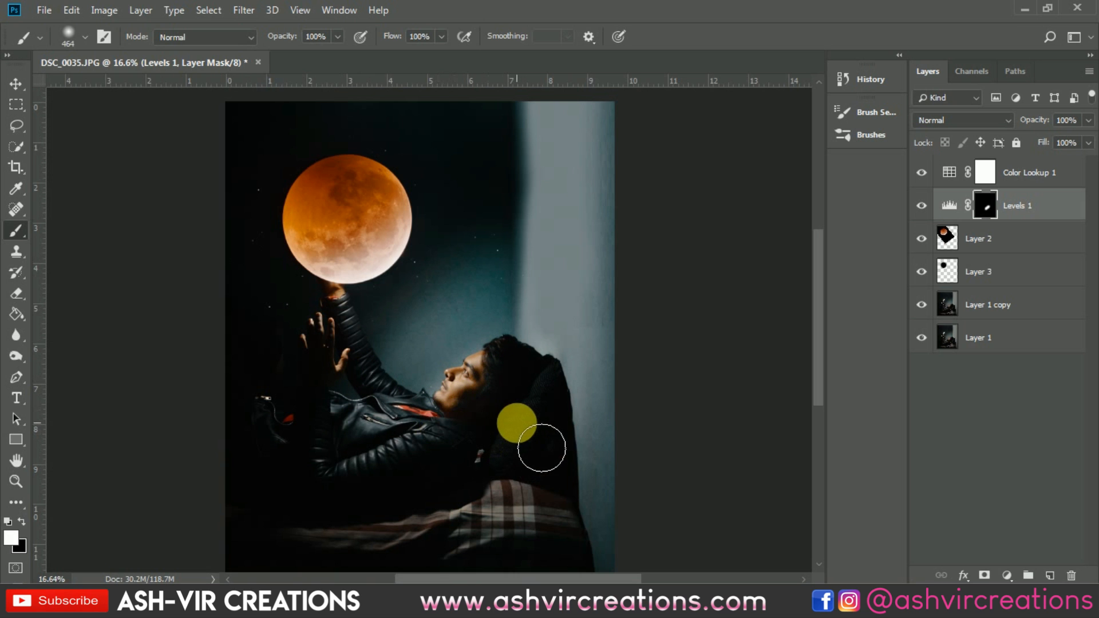
Step: Paint white on the Levels mask at 88% opacity over the man's face, arm and chest to reveal the brightening
scroll(474, 427, "up", 3)
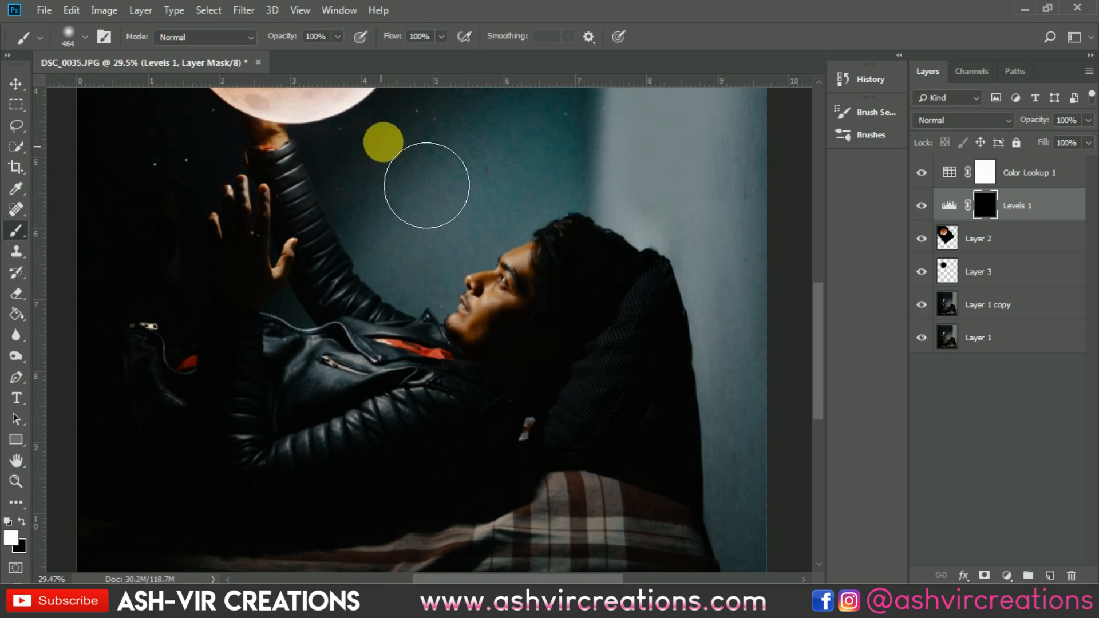
left_click_drag(281, 37, 279, 37)
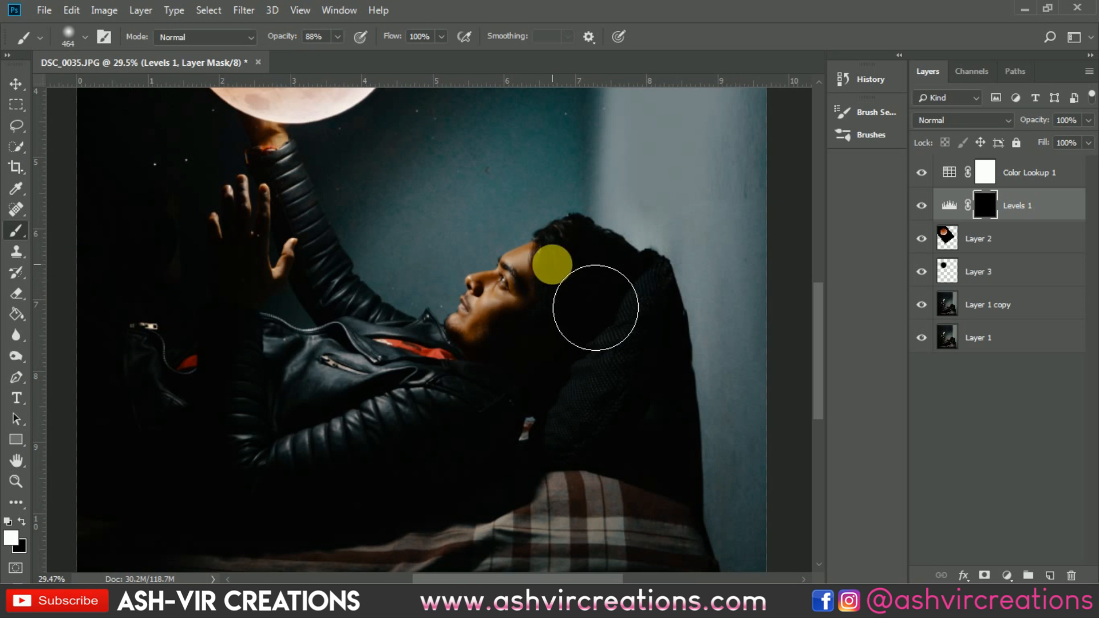
mouse_move(552, 266)
left_mouse_down()
mouse_move(461, 349)
mouse_move(549, 315)
mouse_move(373, 403)
mouse_move(367, 422)
mouse_move(294, 434)
mouse_move(246, 418)
mouse_move(239, 228)
mouse_move(226, 376)
mouse_move(213, 395)
mouse_move(225, 394)
mouse_move(243, 469)
mouse_move(445, 466)
mouse_move(567, 358)
mouse_move(604, 293)
mouse_move(589, 380)
mouse_move(311, 517)
mouse_move(280, 383)
mouse_move(427, 525)
left_mouse_up()
left_click_drag(427, 525, 502, 423)
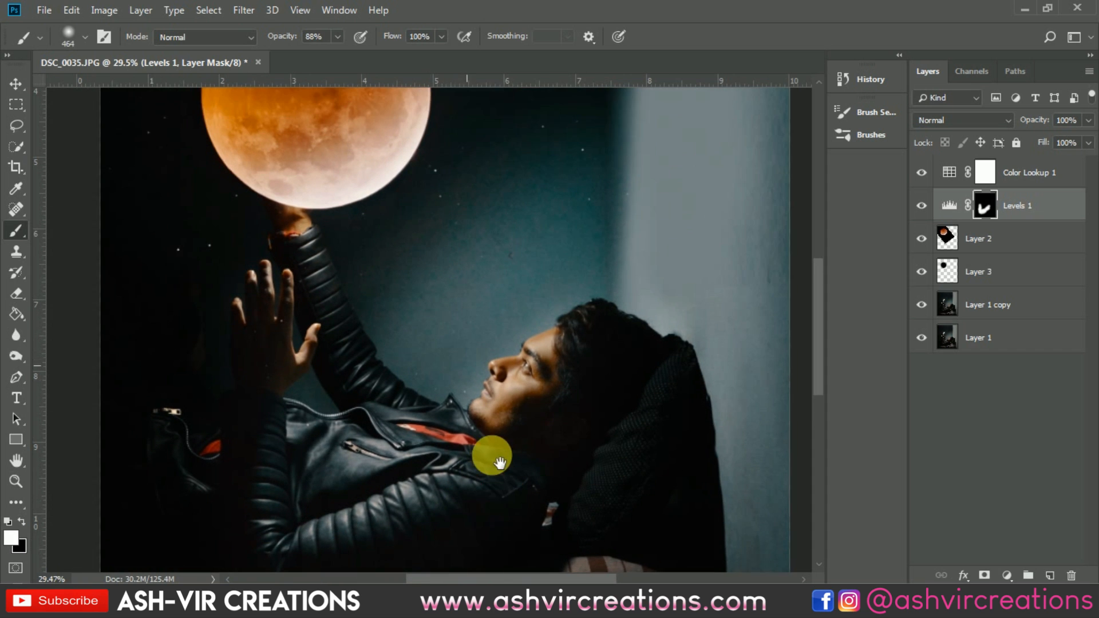
mouse_move(534, 498)
left_mouse_down()
mouse_move(604, 383)
mouse_move(653, 388)
mouse_move(510, 498)
mouse_move(344, 454)
mouse_move(357, 328)
left_mouse_up()
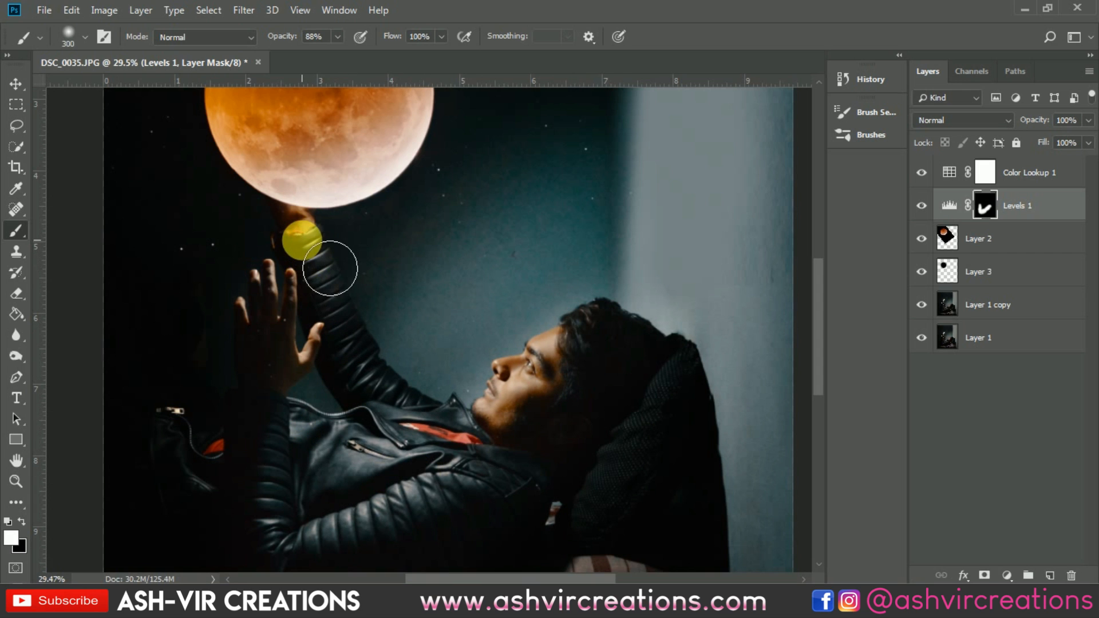
mouse_move(330, 268)
left_mouse_down()
mouse_move(423, 455)
mouse_move(520, 465)
left_mouse_up()
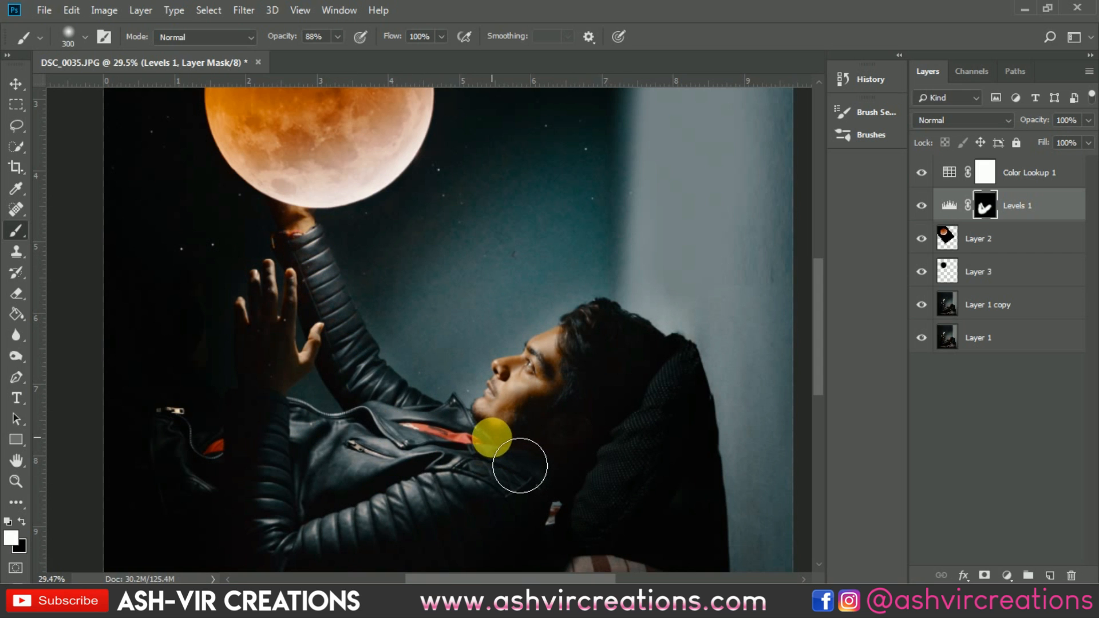
Step: Undo the last mask strokes and lower the brush opacity to 61%
key("ctrl+z")
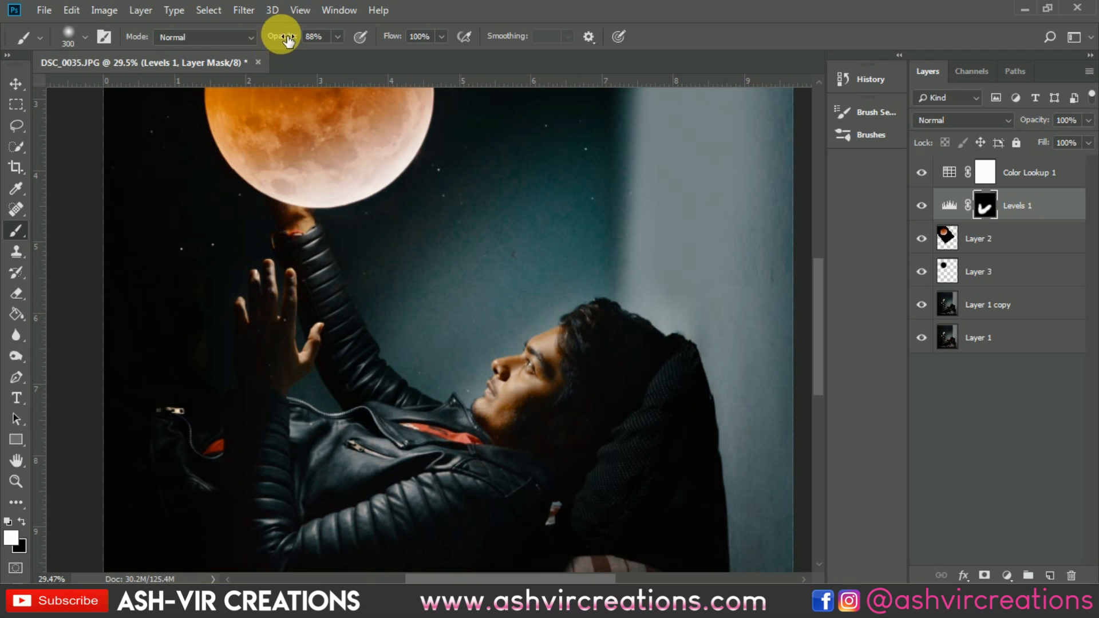
left_click_drag(289, 244, 442, 434)
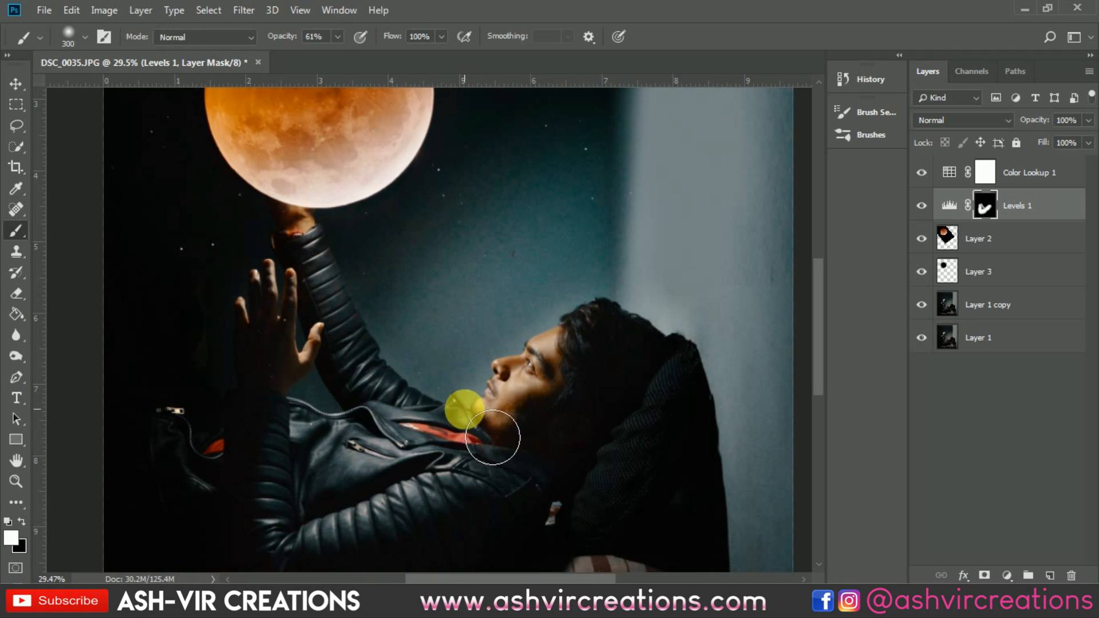
scroll(465, 409, "down", 4)
key("ctrl+z")
Step: Enlarge the brush to 600 px and paint the mask over the man's arm and torso
key("bracketright")
key("bracketright")
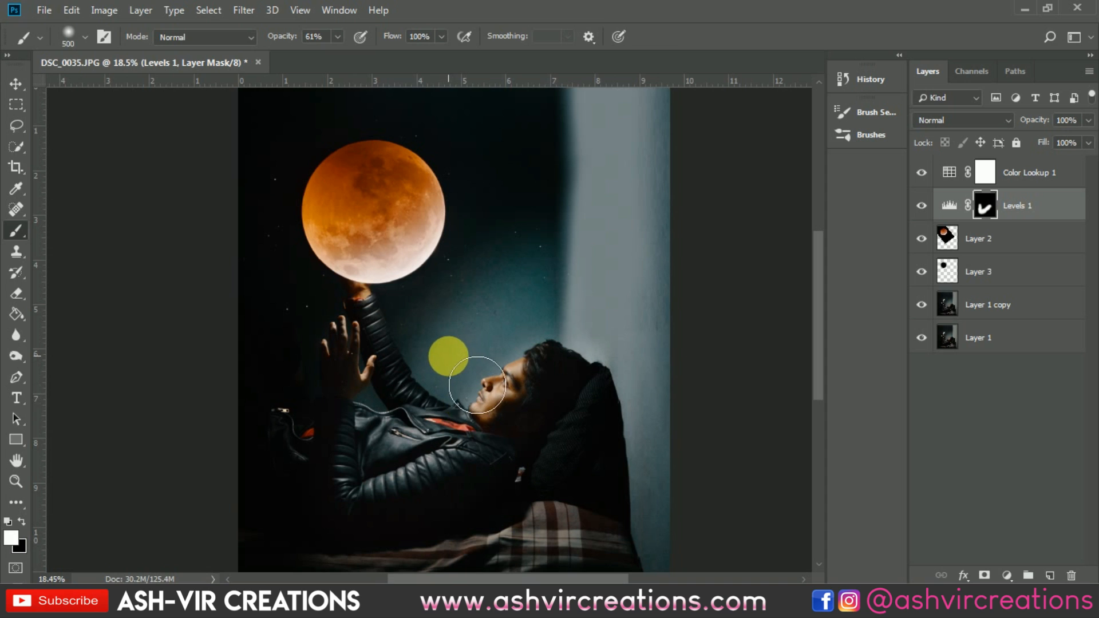
key("bracketleft")
left_click(922, 206)
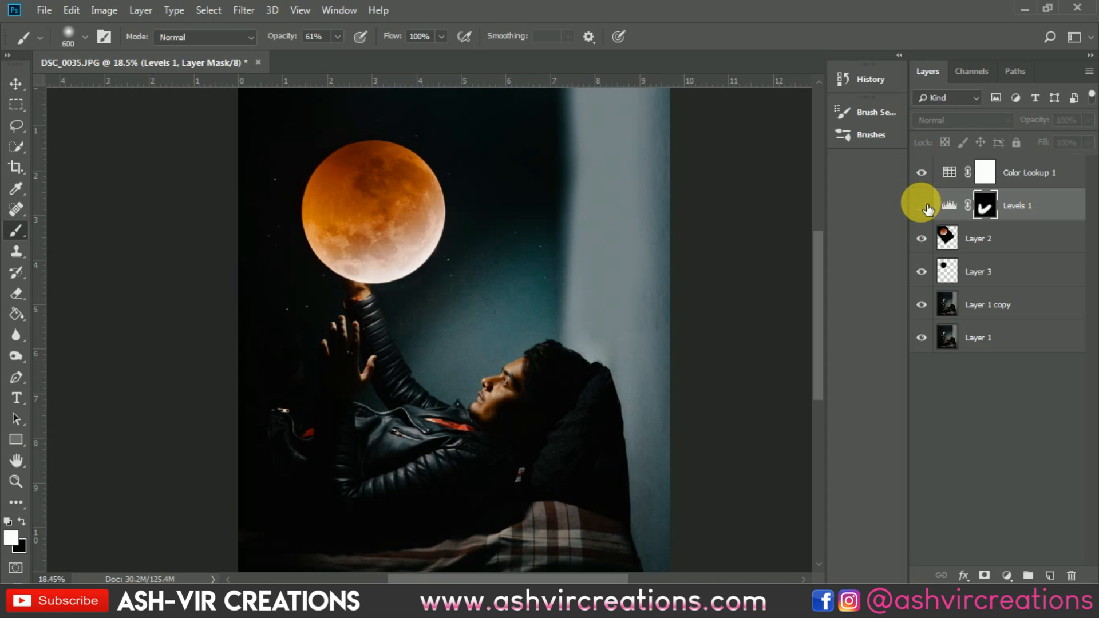
left_click(922, 205)
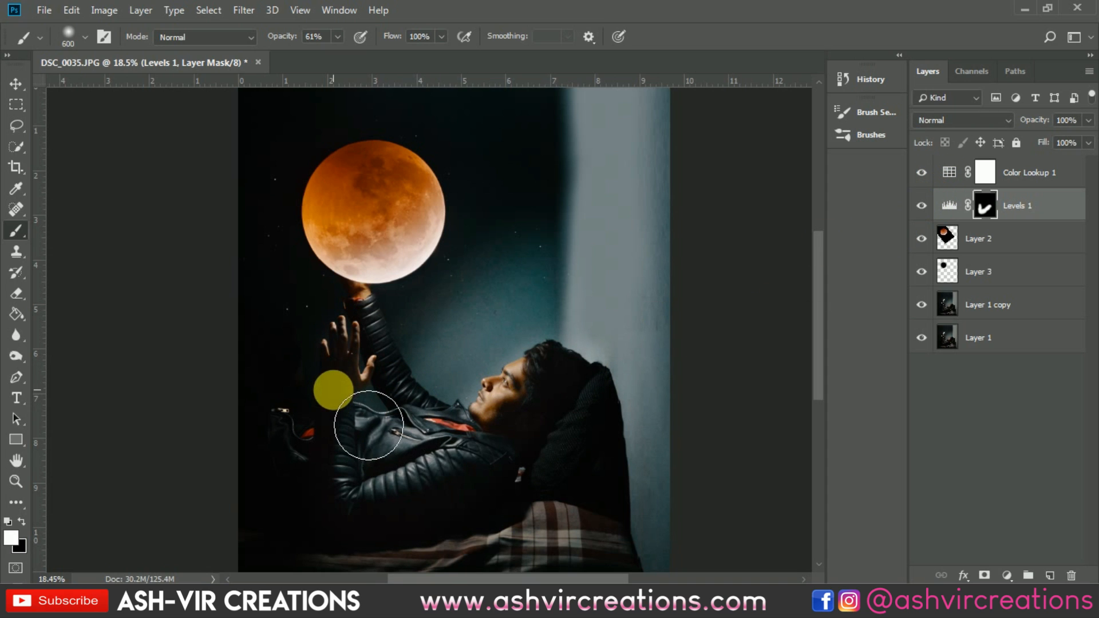
mouse_move(379, 422)
left_mouse_down()
mouse_move(390, 452)
mouse_move(374, 488)
mouse_move(386, 503)
mouse_move(400, 503)
mouse_move(408, 472)
mouse_move(573, 460)
left_mouse_up()
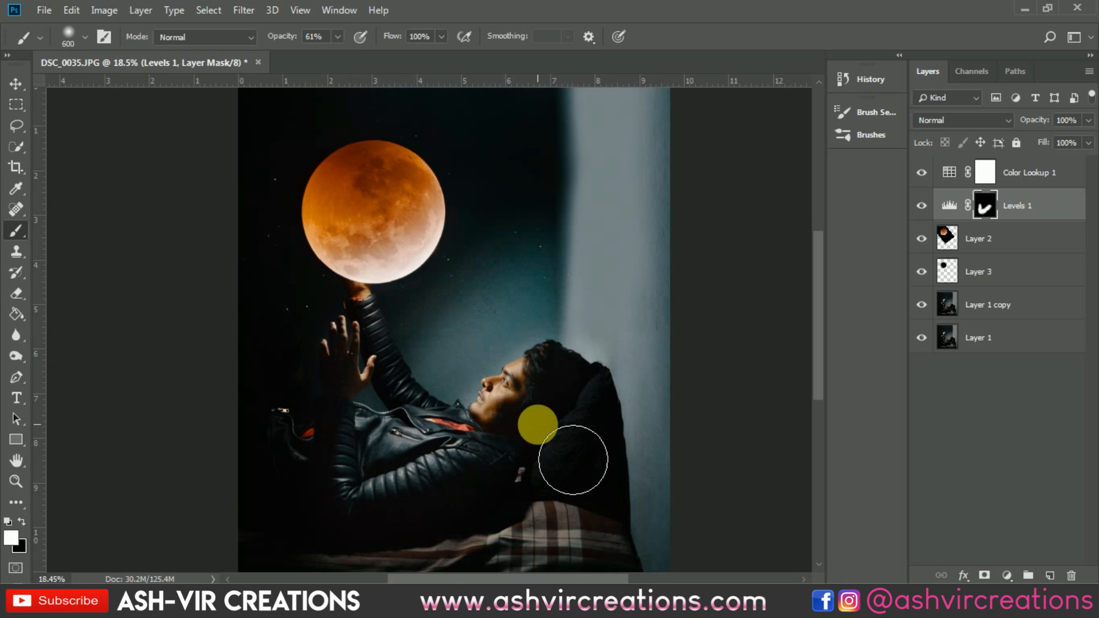
Step: Toggle the Levels layer's visibility to compare the masked brightening
left_click(921, 205)
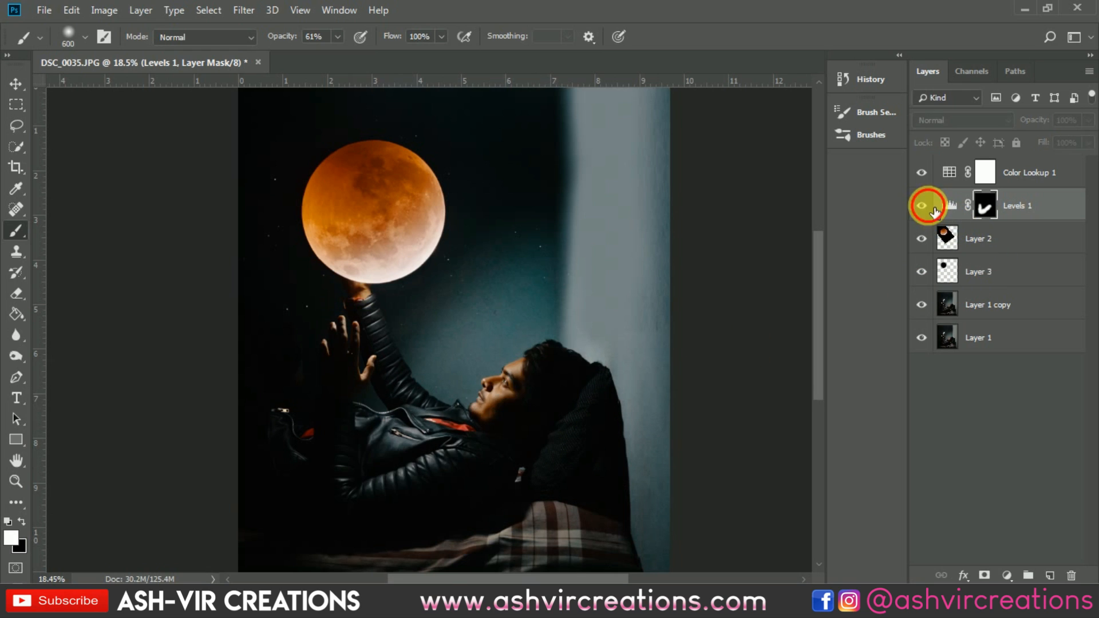
left_click(923, 206)
left_click(923, 206)
left_click(923, 206)
left_click(933, 210)
left_click(933, 209)
scroll(253, 407, "up", 3)
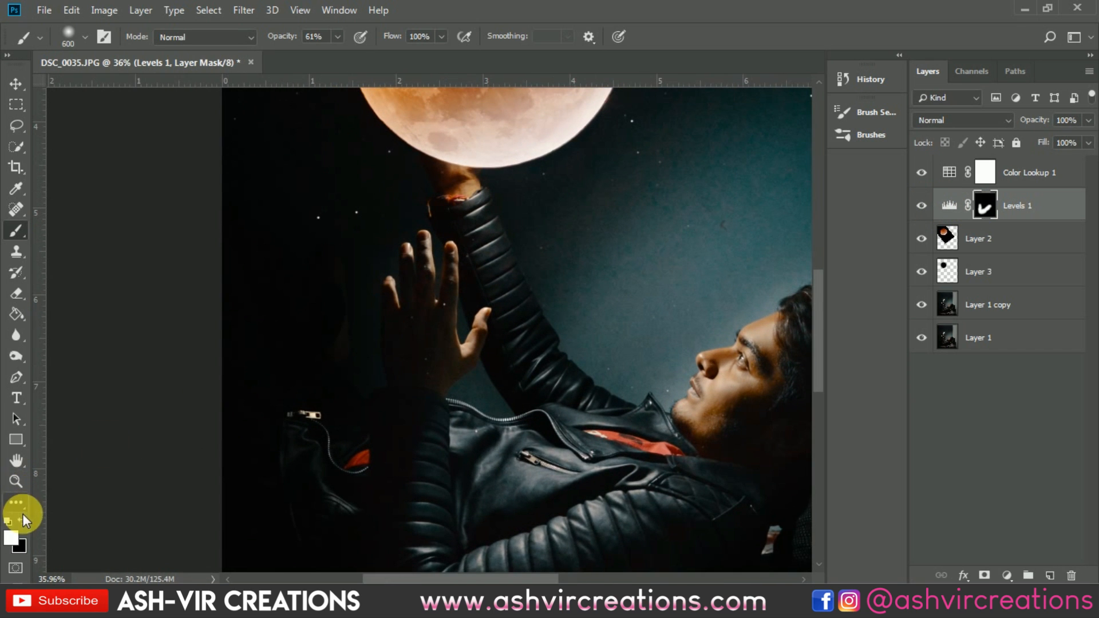
Step: Switch to a black 250 px brush, select Layer 3 and add a new empty layer above it
left_click(22, 522)
key("bracketleft")
key("bracketleft")
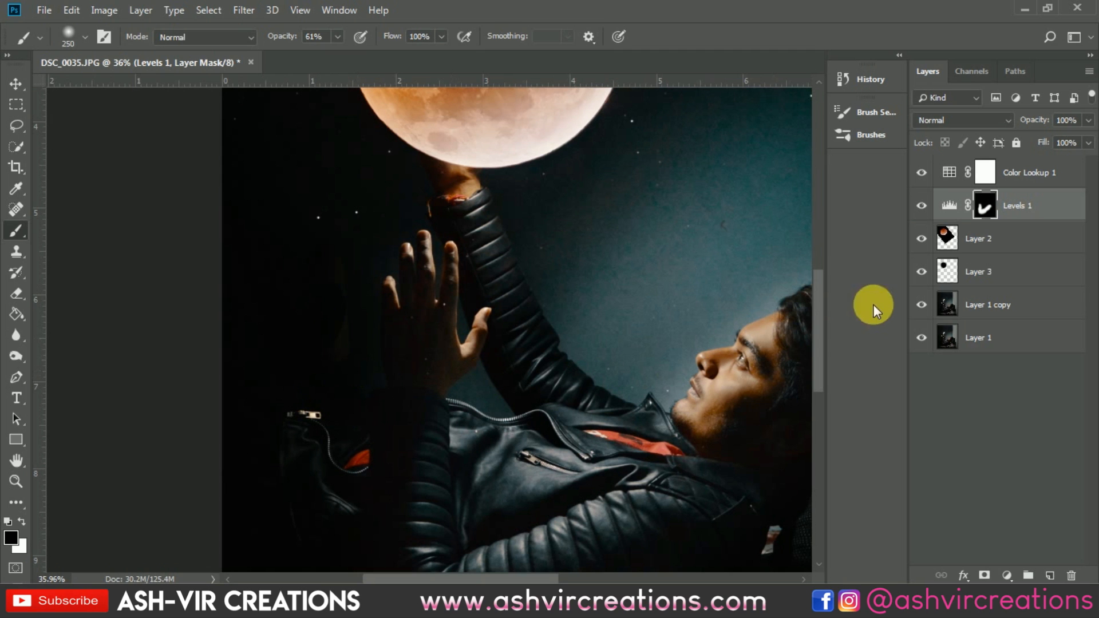
left_click(1021, 303)
left_click(1028, 273)
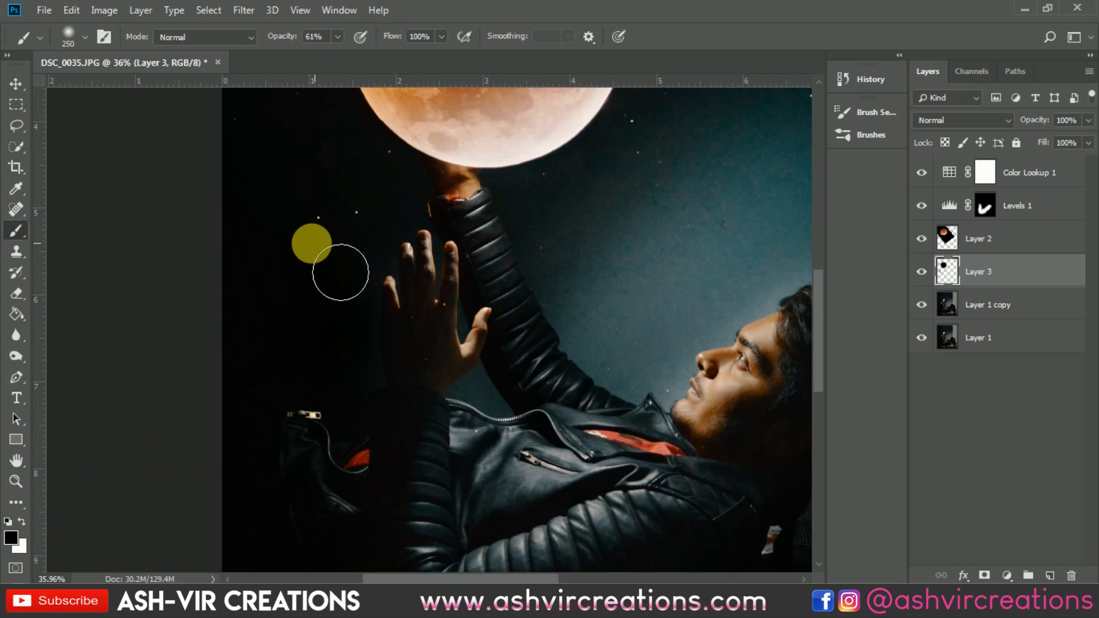
scroll(165, 395, "down", 2)
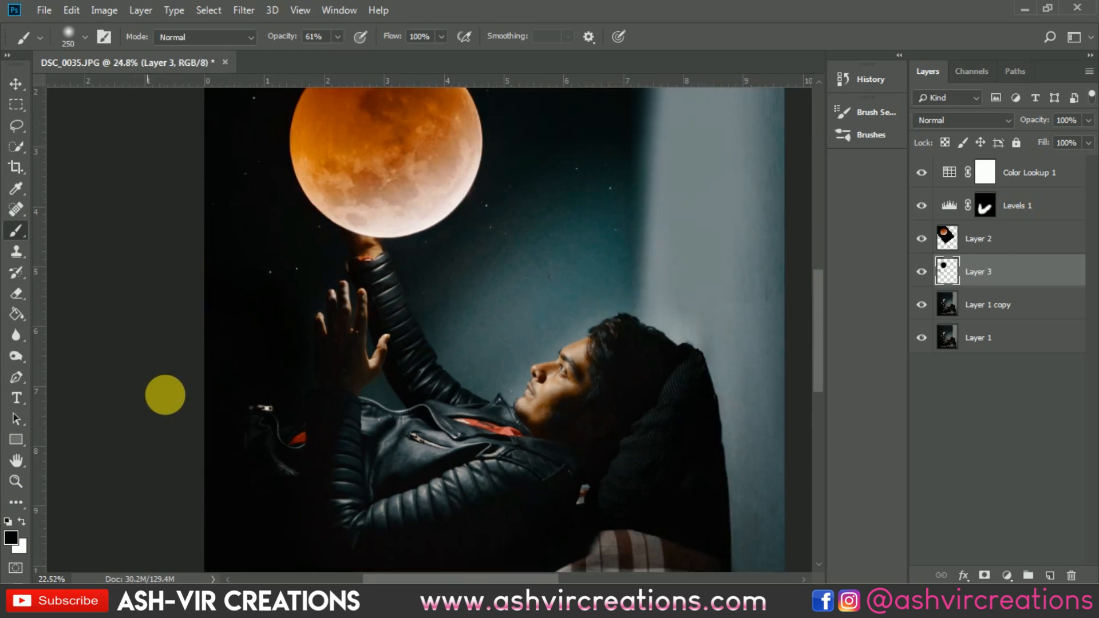
scroll(165, 395, "down", 1)
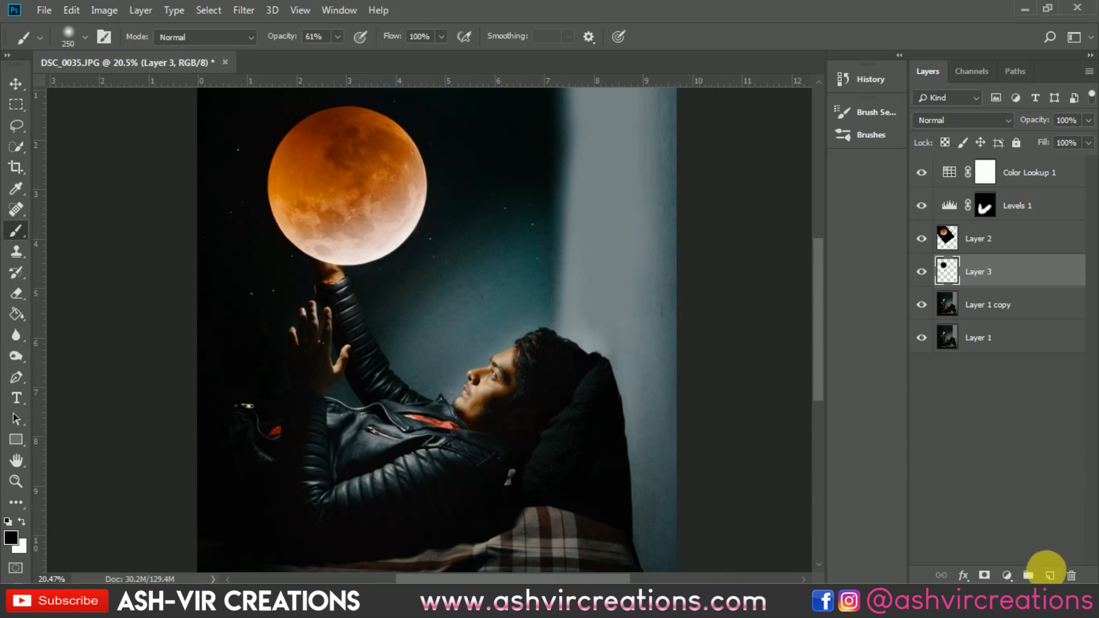
left_click(1050, 576)
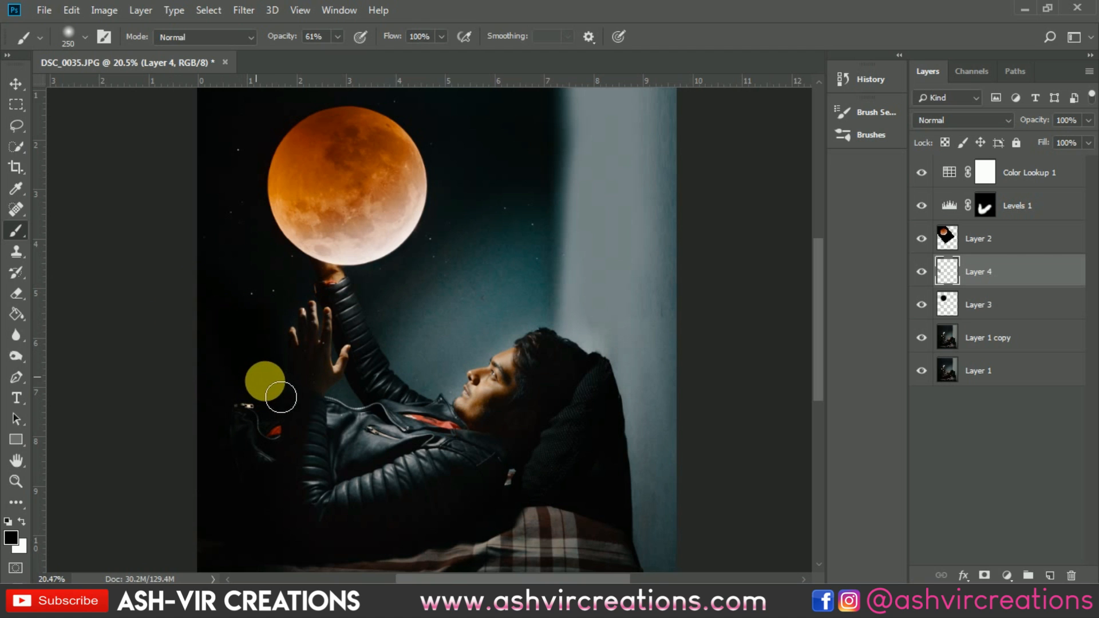
Step: Apply a Hue/Saturation adjustment to the new Layer 4 with Preview toggled
key("v")
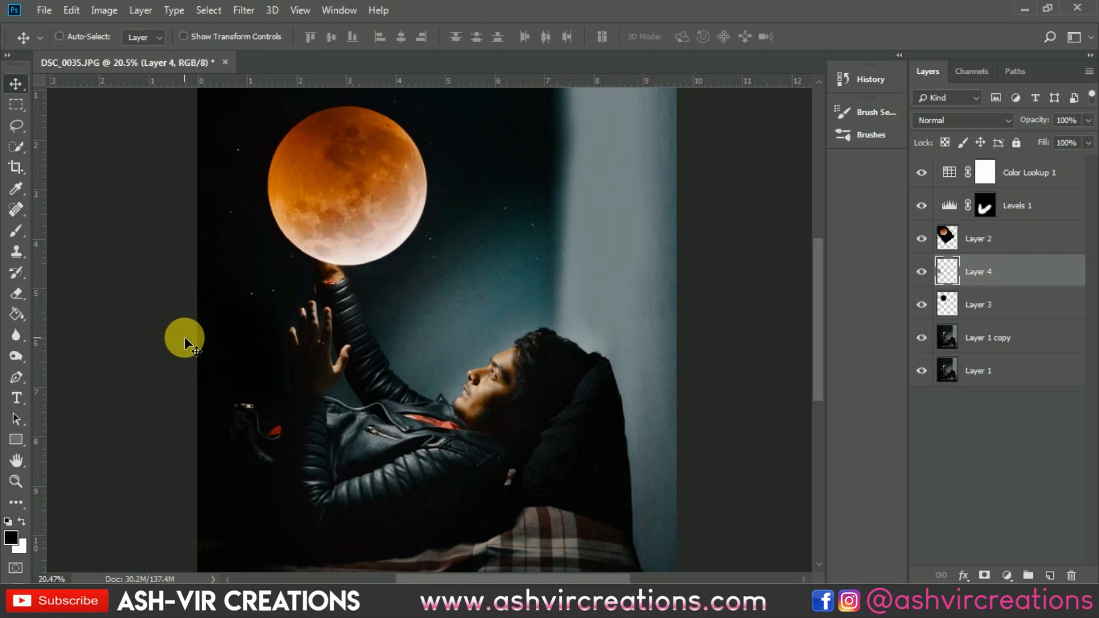
key("ctrl+u")
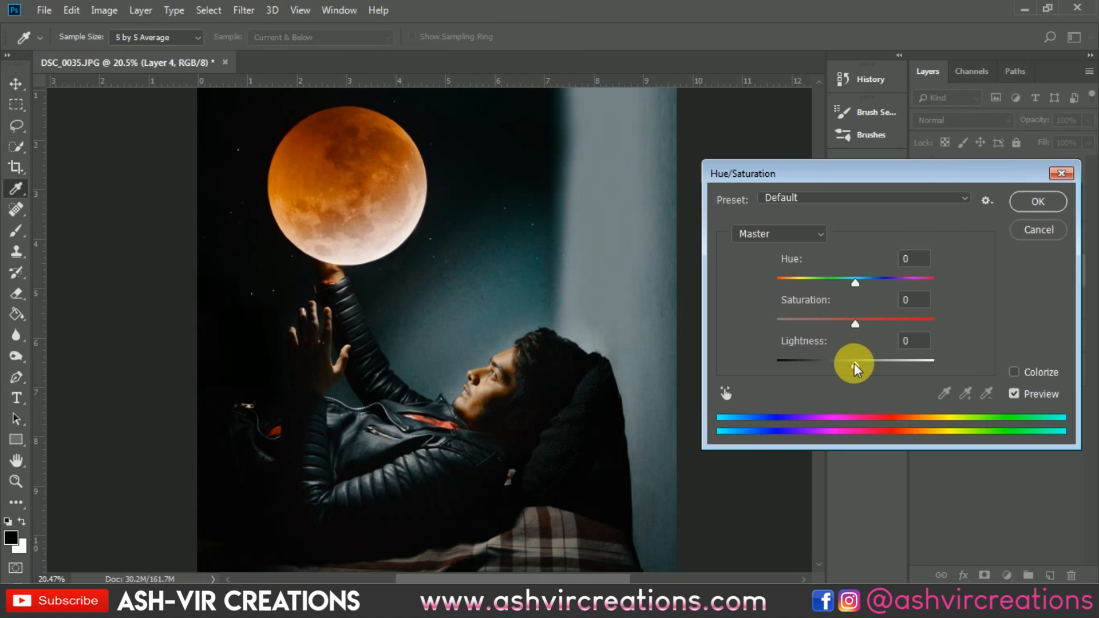
left_click_drag(854, 363, 857, 362)
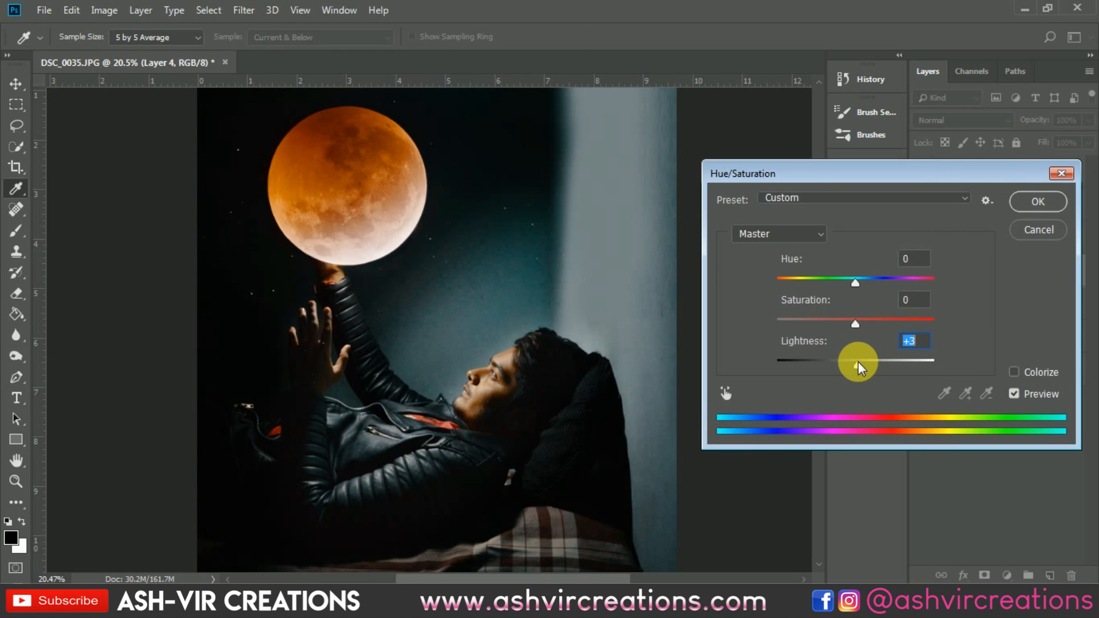
left_click(1008, 394)
left_click(1034, 204)
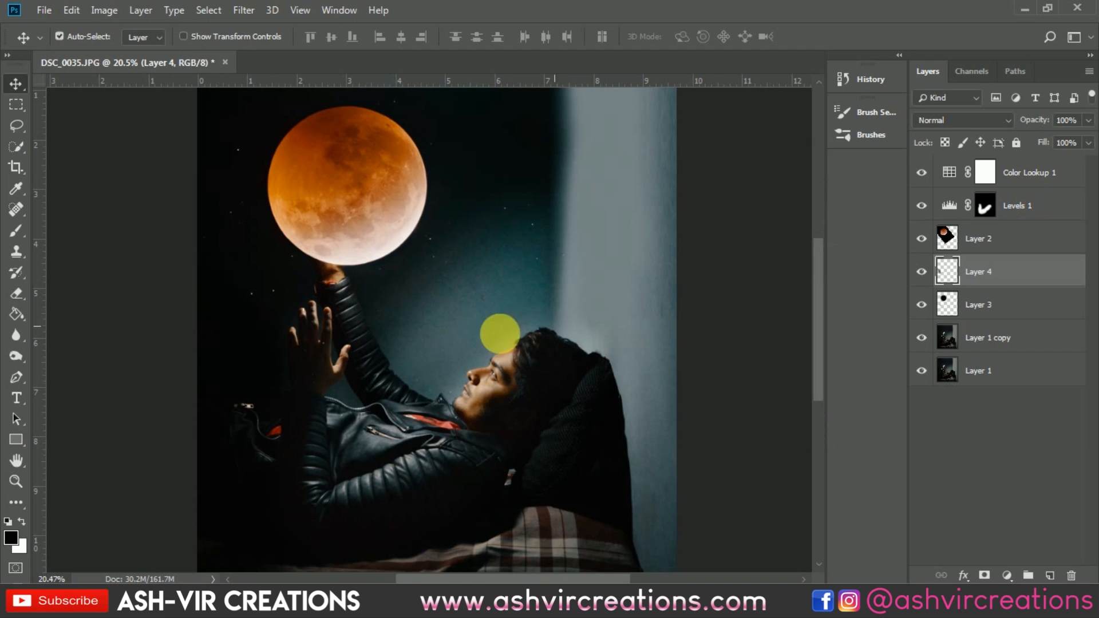
Step: Select the Levels 1 mask and toggle the Levels layer's visibility to inspect the brightening on the man
scroll(250, 339, "up", 8)
left_click_drag(497, 312, 579, 264)
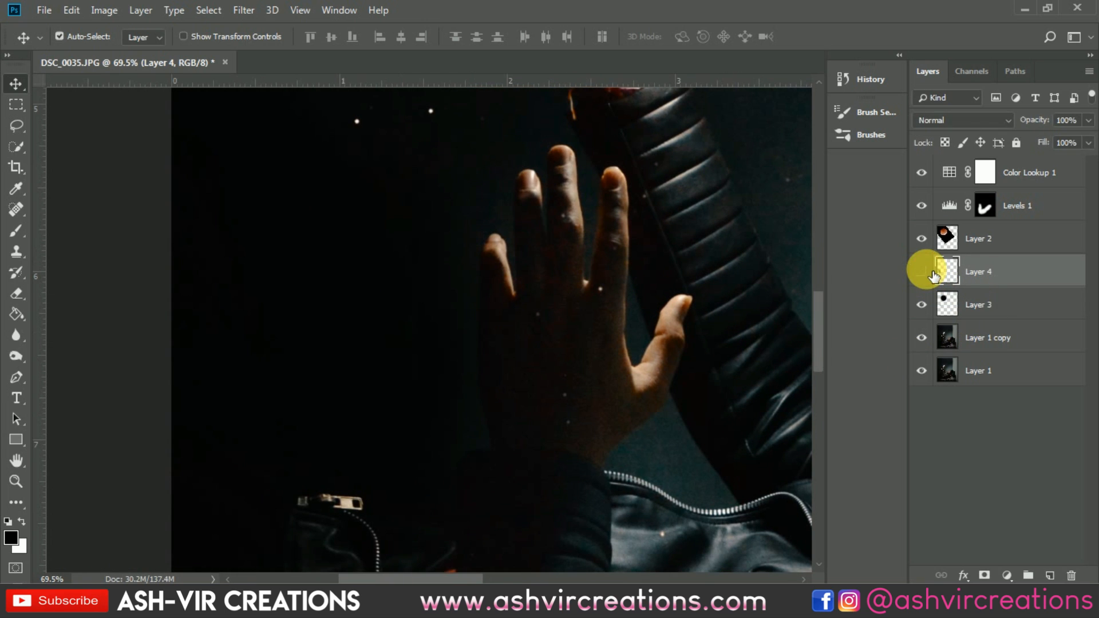
left_click(986, 206)
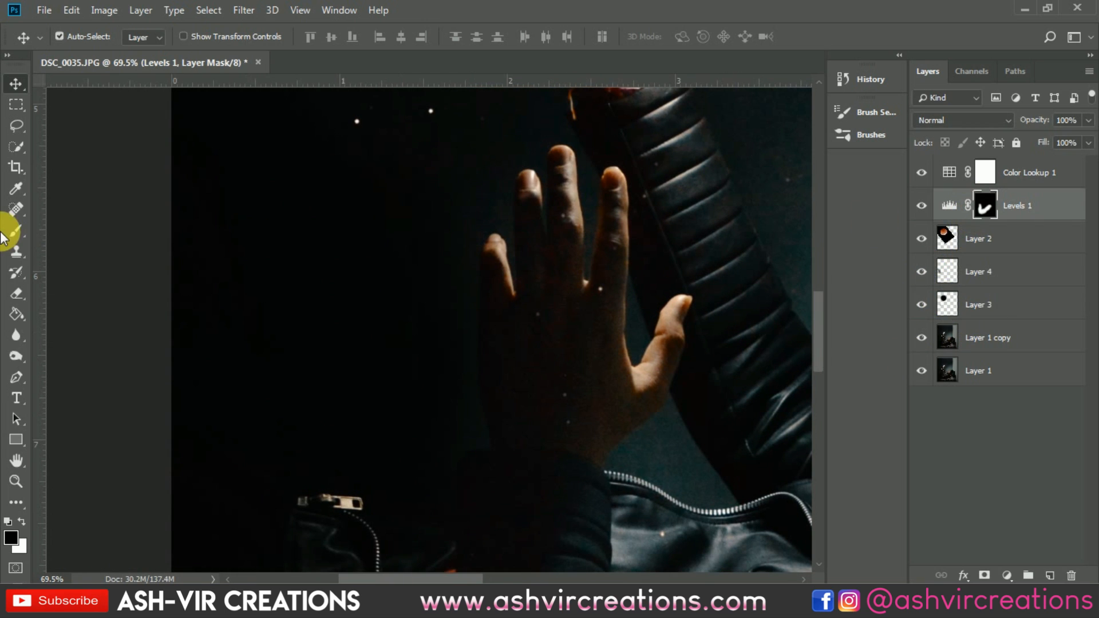
left_click(9, 231)
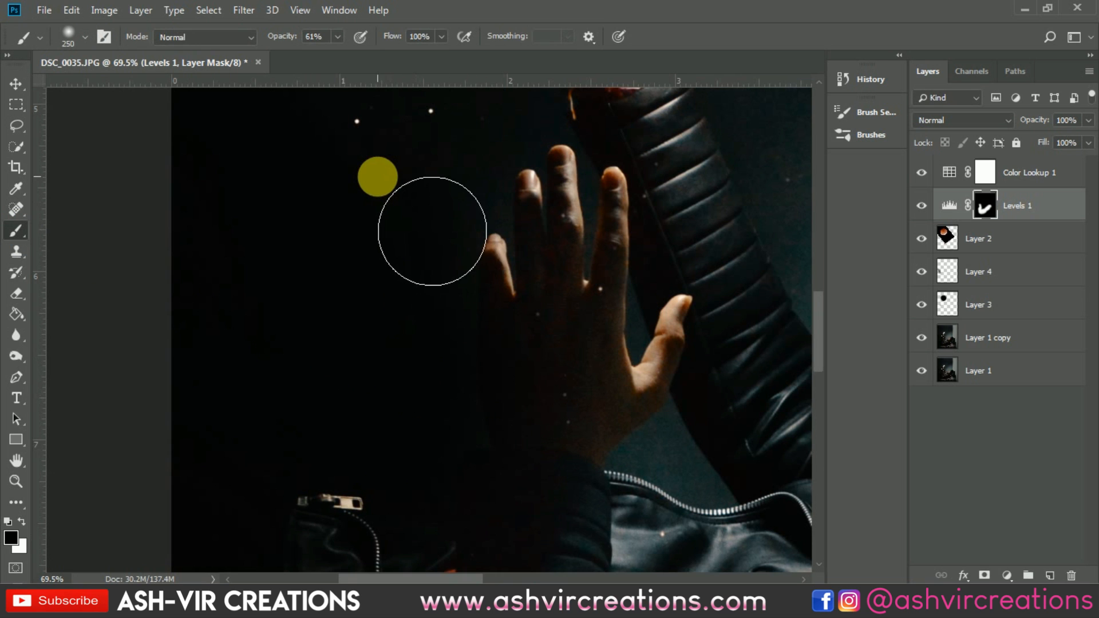
scroll(376, 180, "down", 3)
scroll(378, 183, "down", 2)
scroll(380, 212, "down", 2)
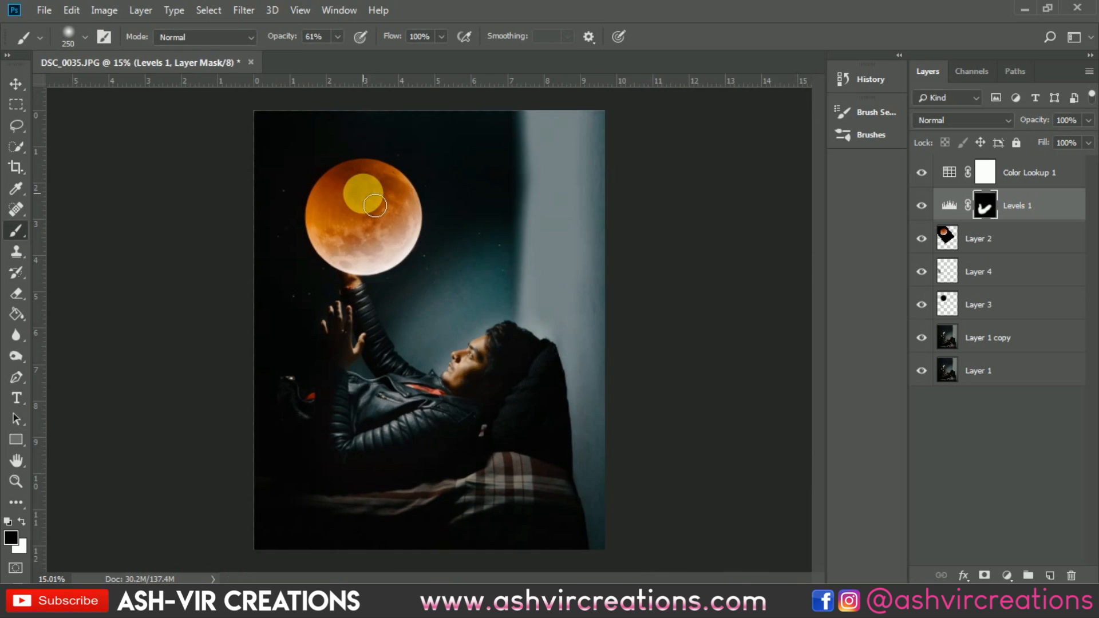
scroll(375, 205, "up", 1)
key("v")
scroll(356, 229, "down", 2)
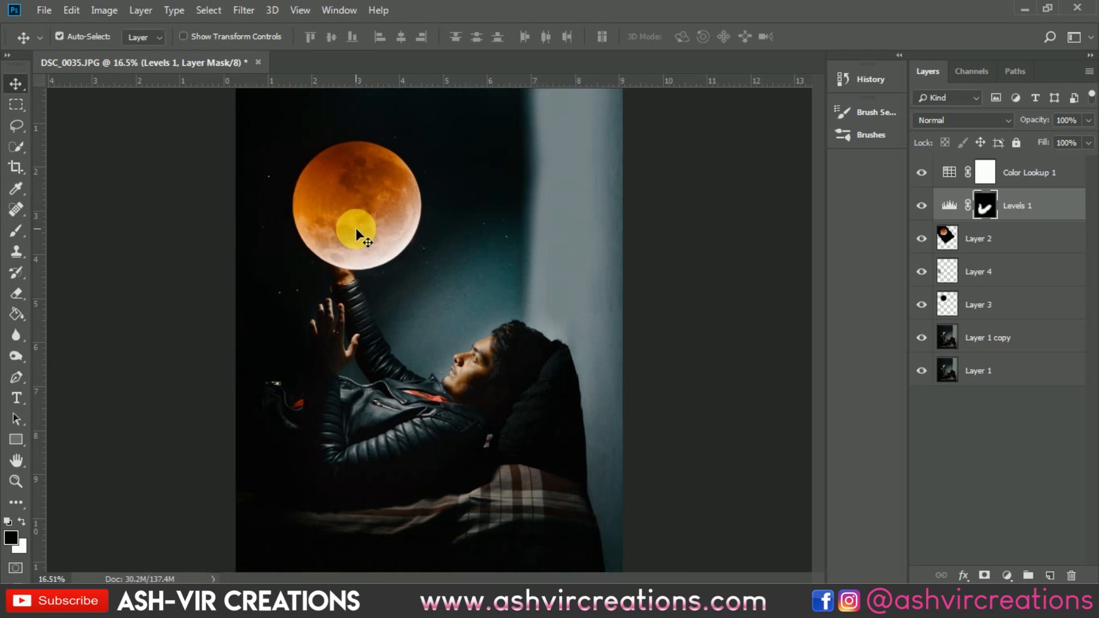
left_click(922, 206)
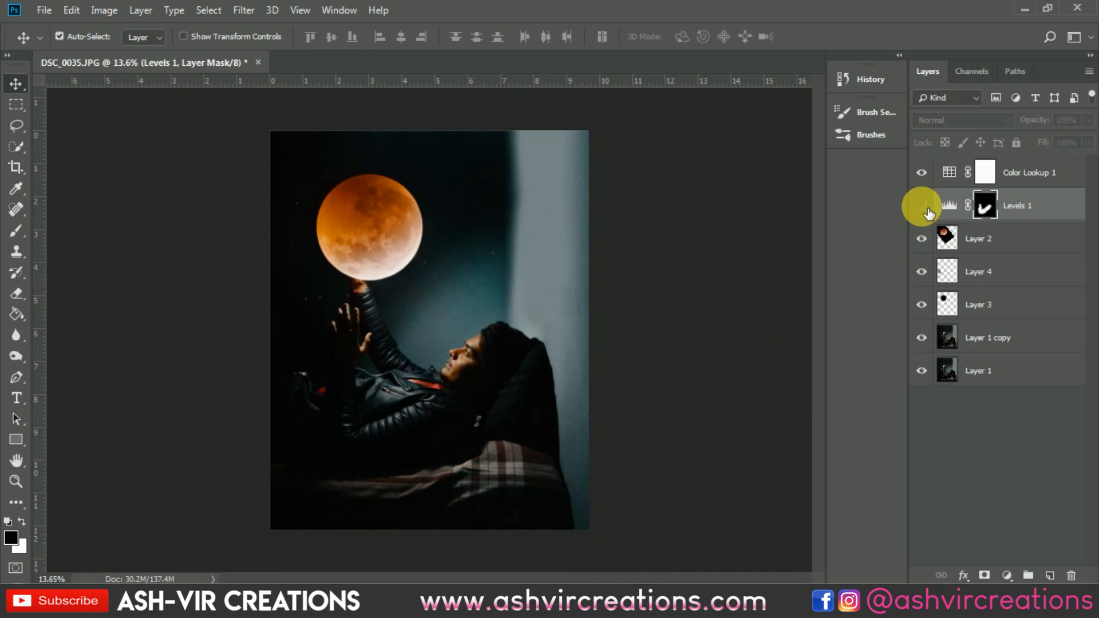
left_click(923, 206)
scroll(452, 375, "up", 5)
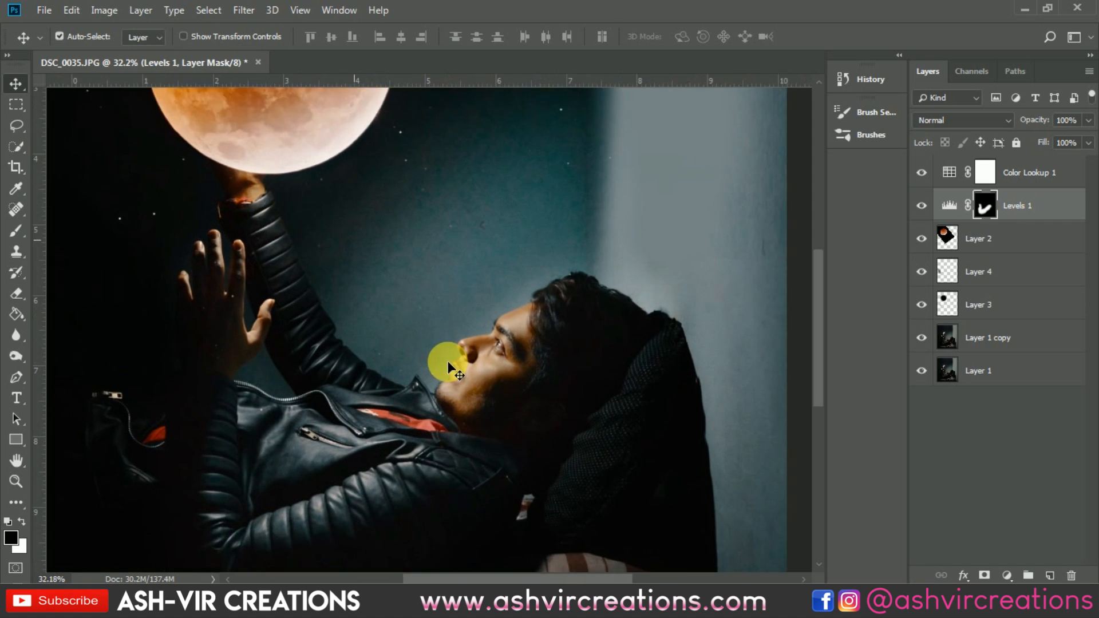
left_click(921, 207)
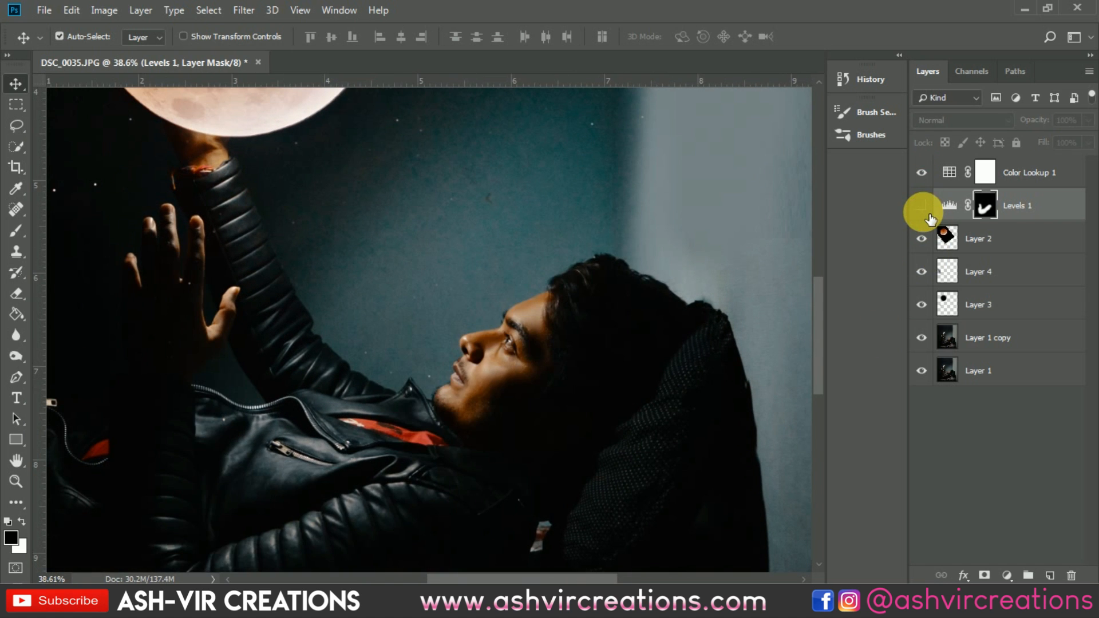
left_click(922, 206)
left_click(923, 207)
left_click(922, 207)
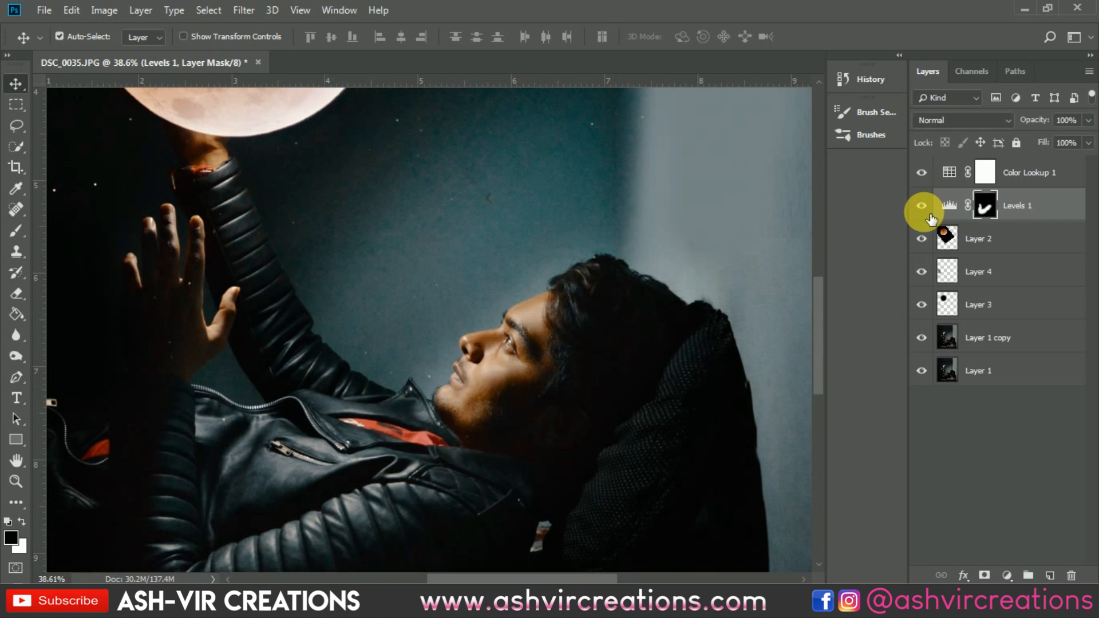
scroll(417, 259, "down", 2)
left_click_drag(432, 208, 442, 380)
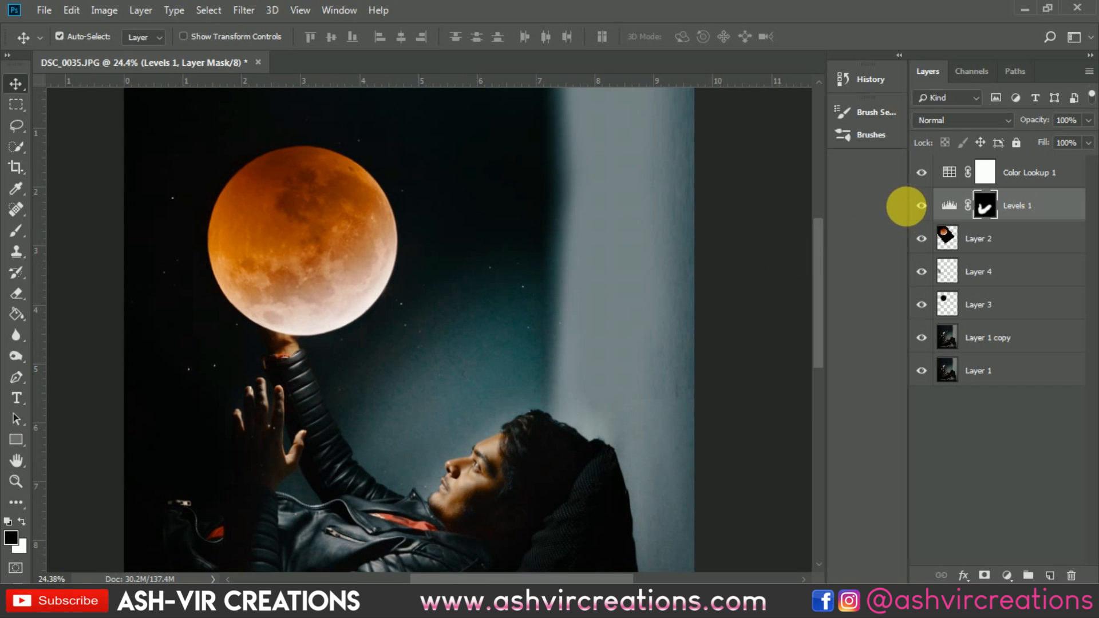
Step: Compare the image with and without the Levels brightening at several zoom levels, toggling the Levels 1 layer repeatedly
left_click(920, 207)
left_click(921, 208)
scroll(493, 269, "down", 2)
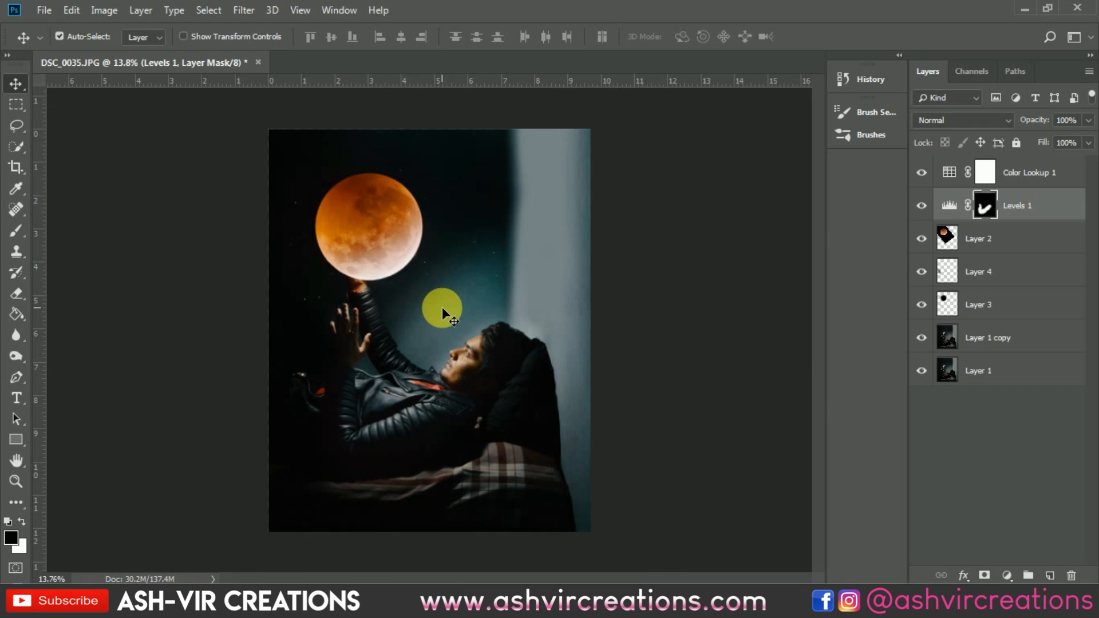
scroll(442, 305, "up", 1)
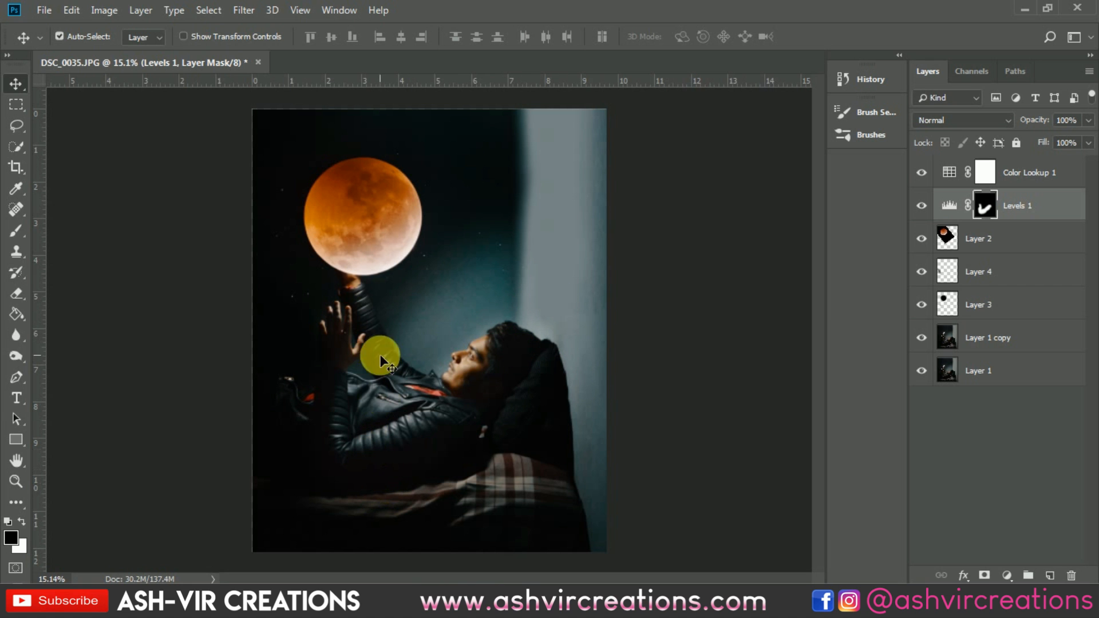
left_click(922, 206)
left_click(922, 205)
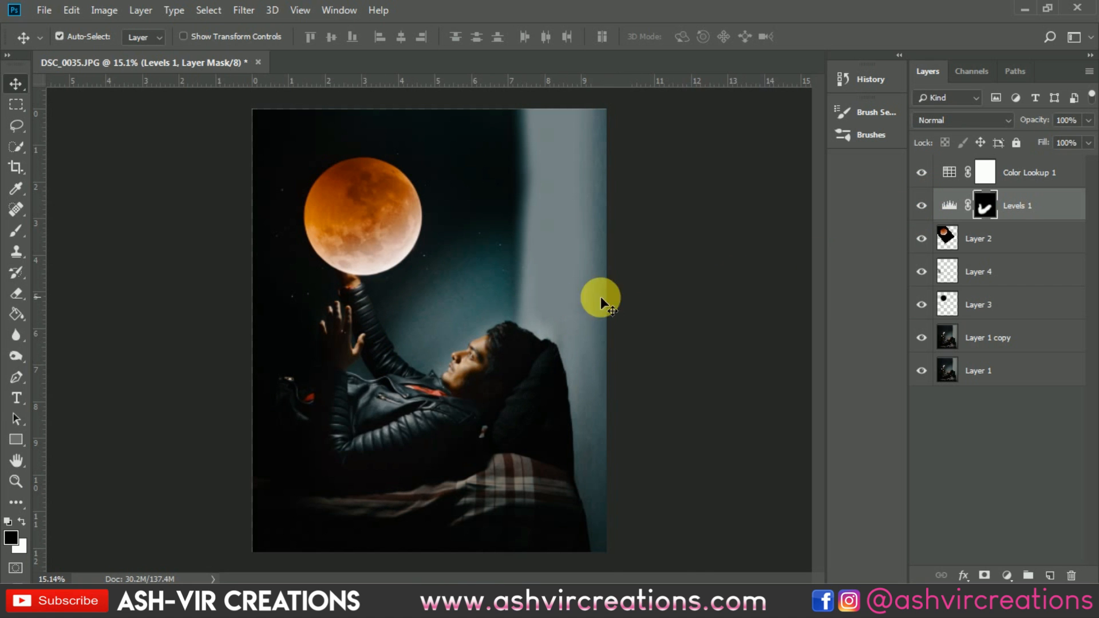
scroll(600, 303, "up", 10)
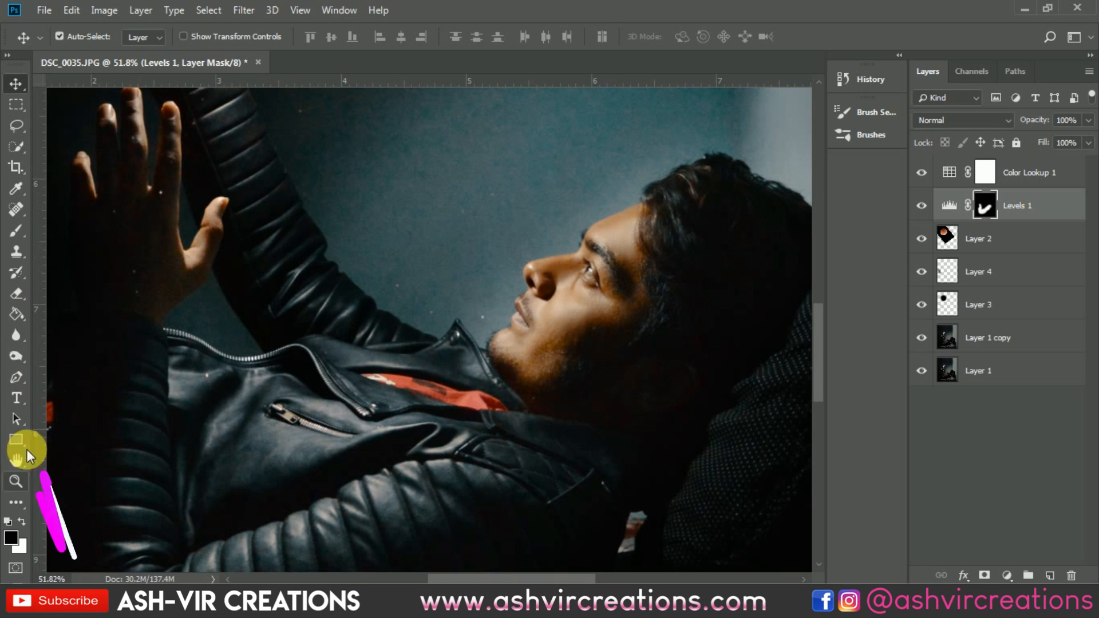
left_click(17, 231)
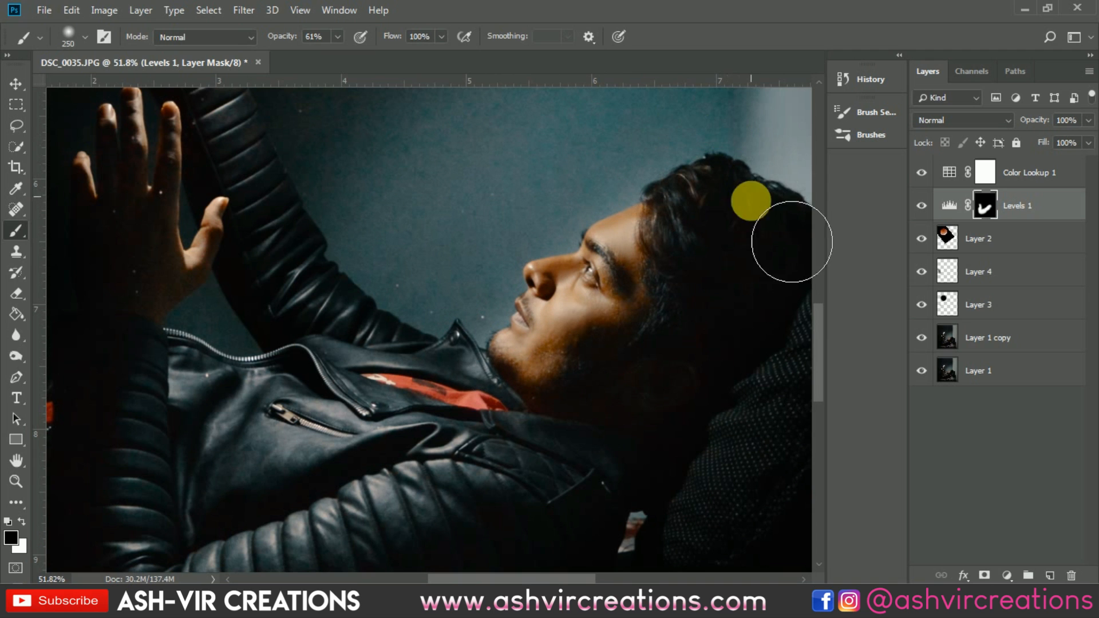
left_click(924, 206)
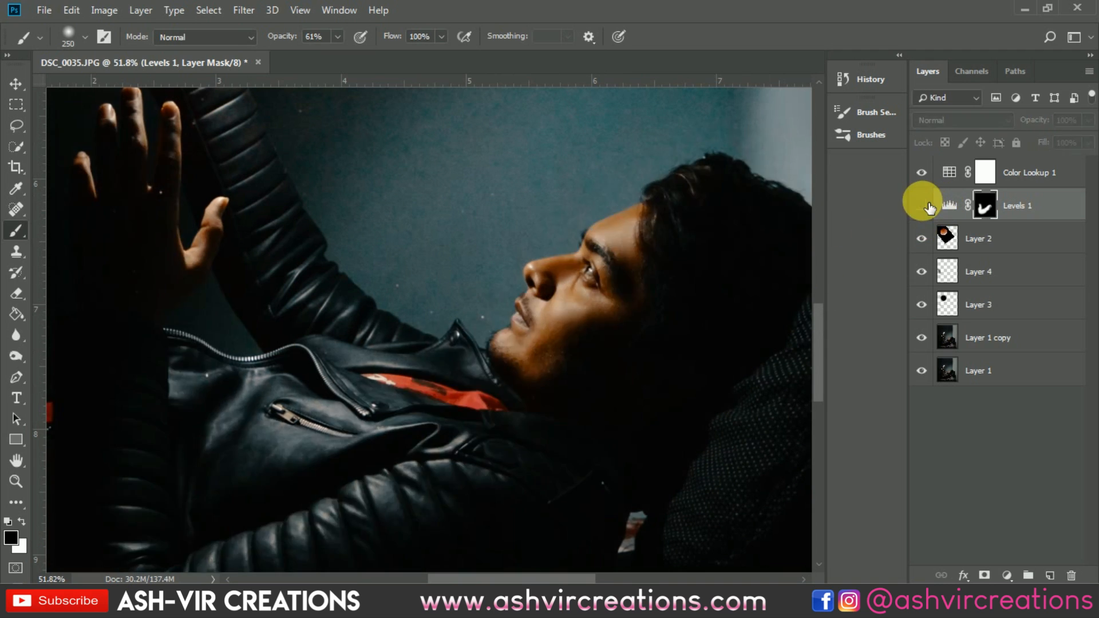
left_click(928, 208)
left_click(928, 207)
left_click(928, 207)
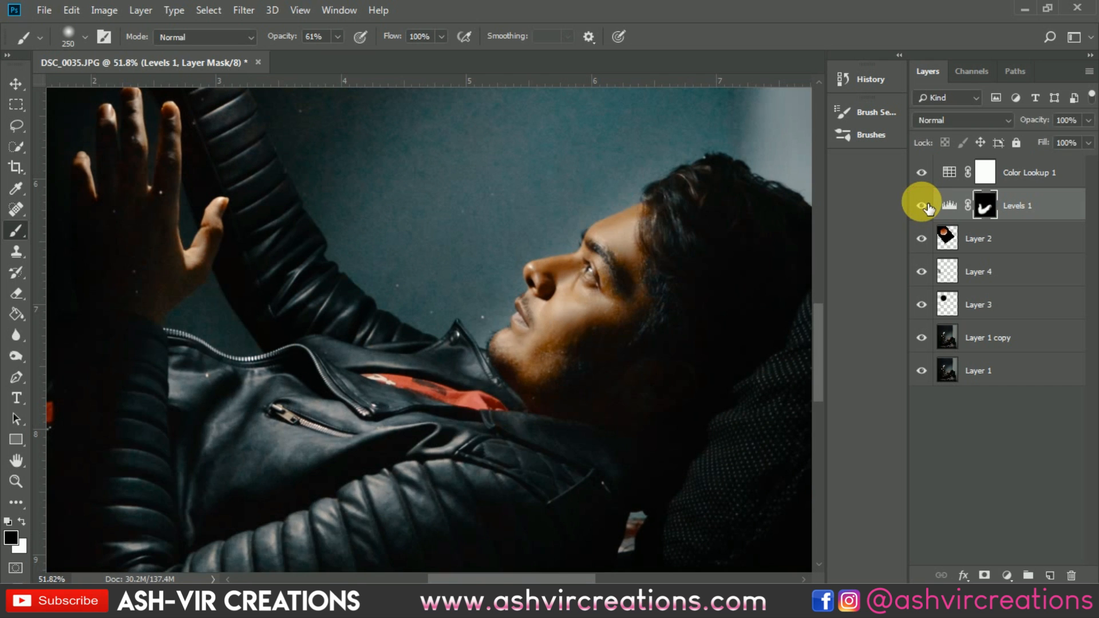
left_click(928, 207)
left_click(928, 207)
left_click(928, 207)
left_click(927, 208)
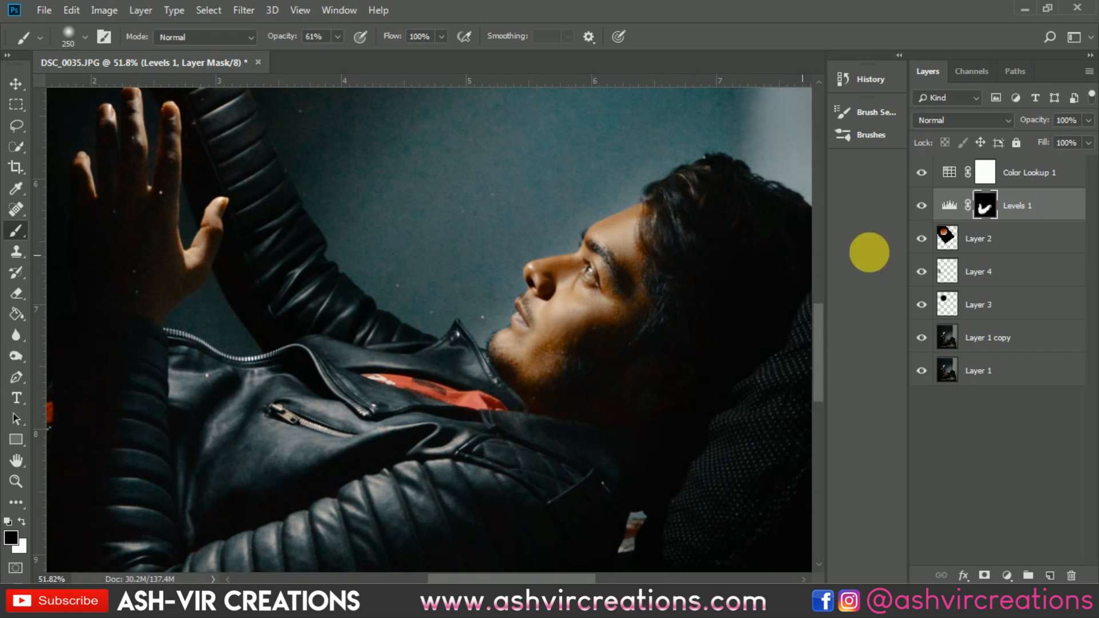
left_click(926, 208)
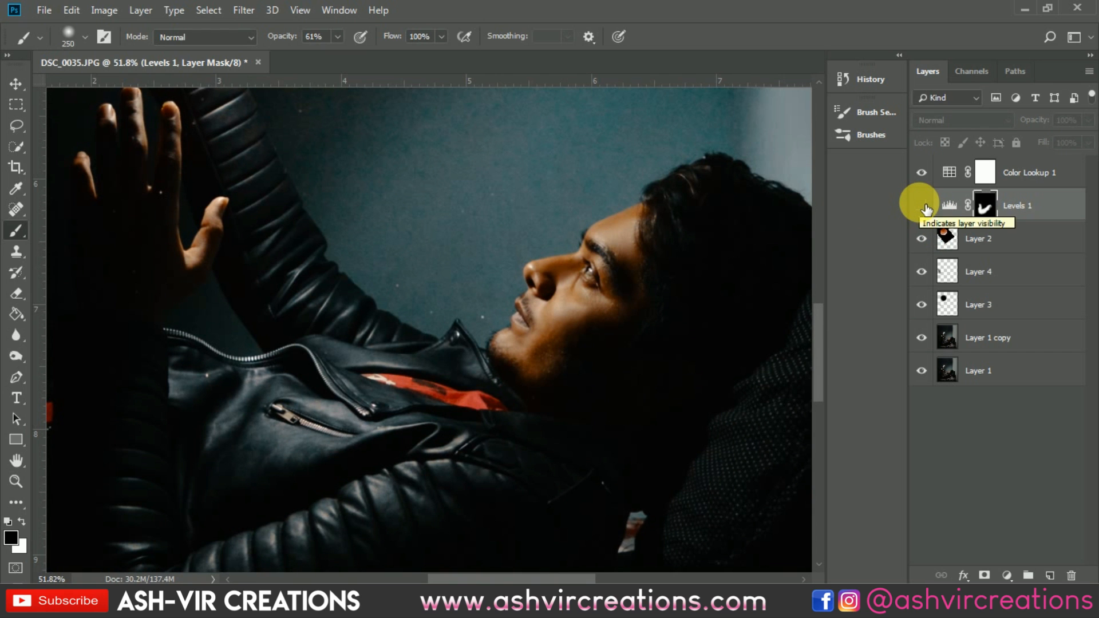
left_click(927, 208)
key("ctrl+0")
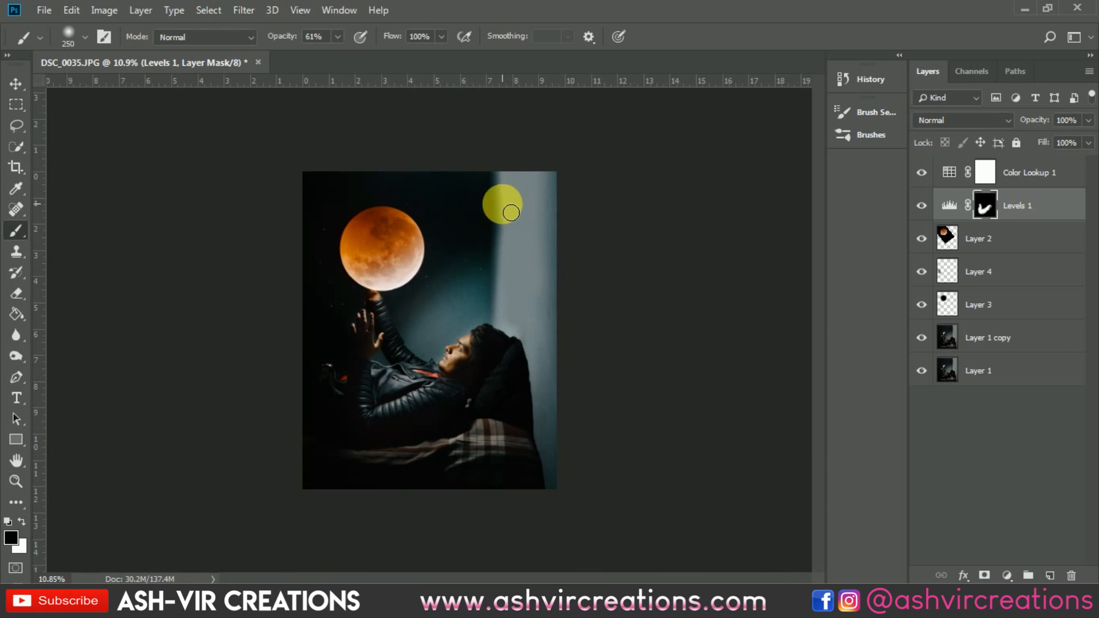
Step: Duplicate the moon layer (Layer 2) and move the copy towards the upper right of the frame
scroll(511, 213, "up", 2)
key("v")
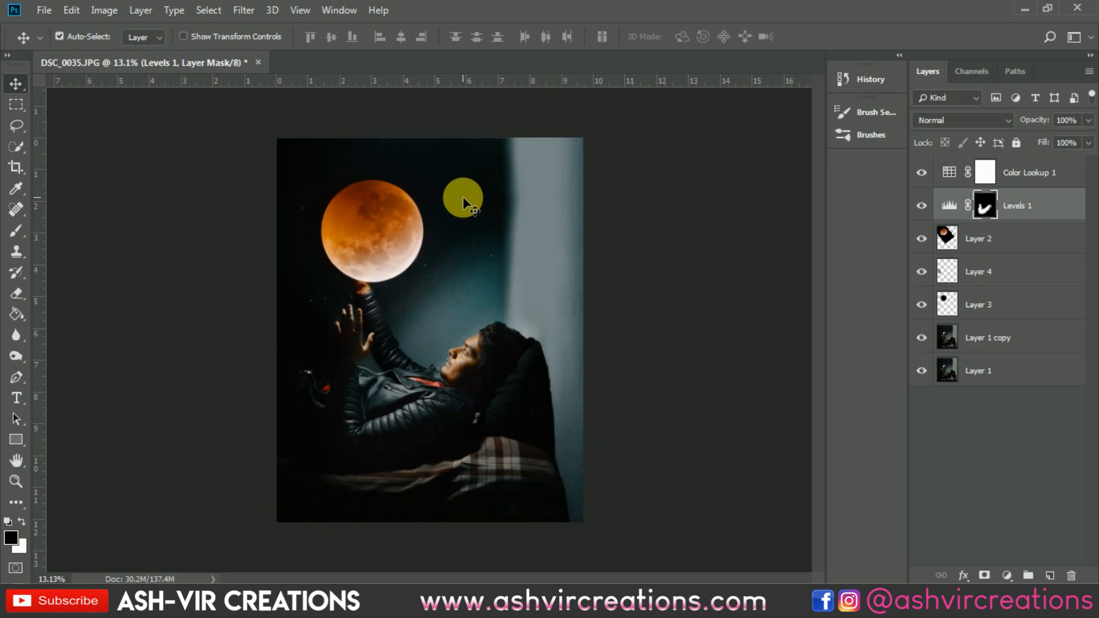
scroll(463, 197, "up", 3)
scroll(462, 197, "down", 2)
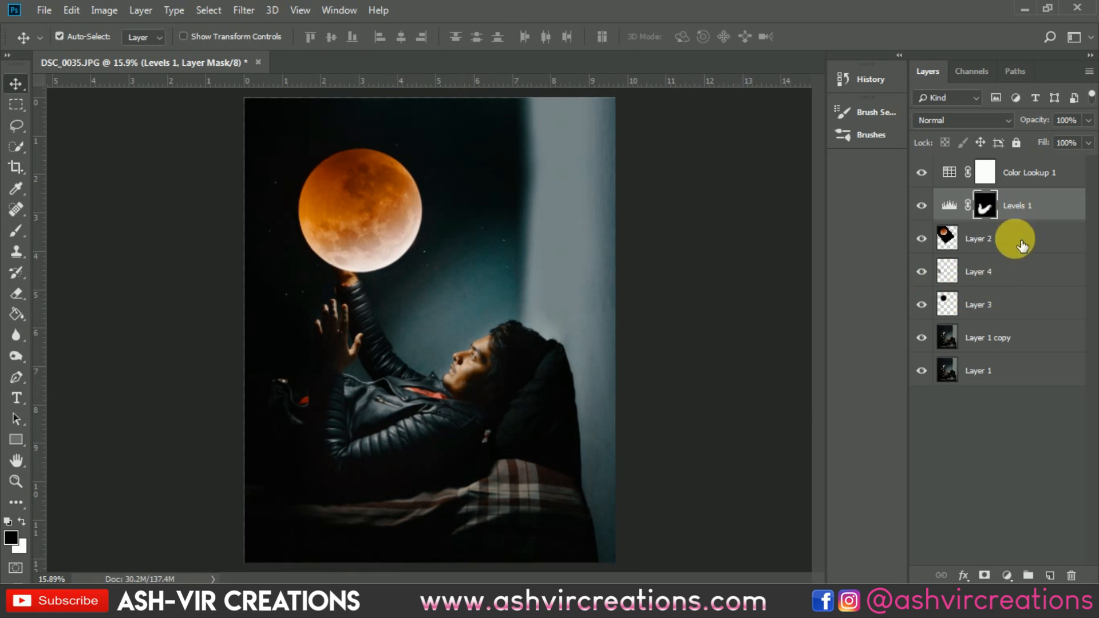
left_click(997, 237)
key("ctrl+j")
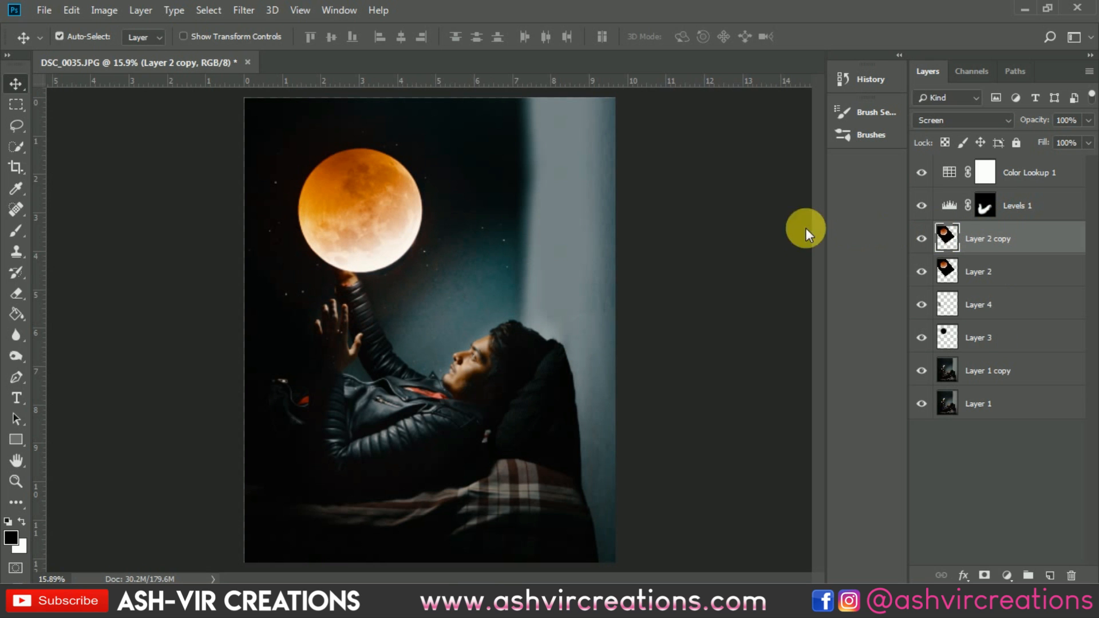
key("ctrl+t")
left_click_drag(490, 209, 665, 180)
mouse_move(499, 304)
left_mouse_down()
mouse_move(503, 253)
mouse_move(522, 244)
mouse_move(506, 236)
mouse_move(501, 256)
left_mouse_up()
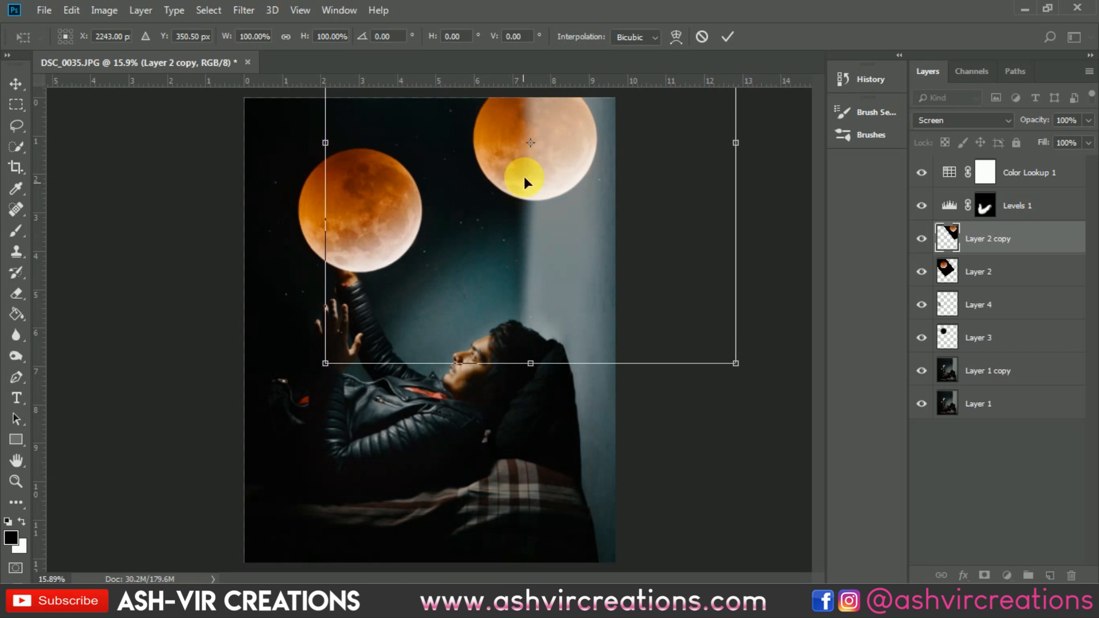
key("Return")
Step: Erase most of the duplicated moon with a large eraser of about 417 px, leaving a faint glow
key("e")
scroll(490, 147, "up", 6)
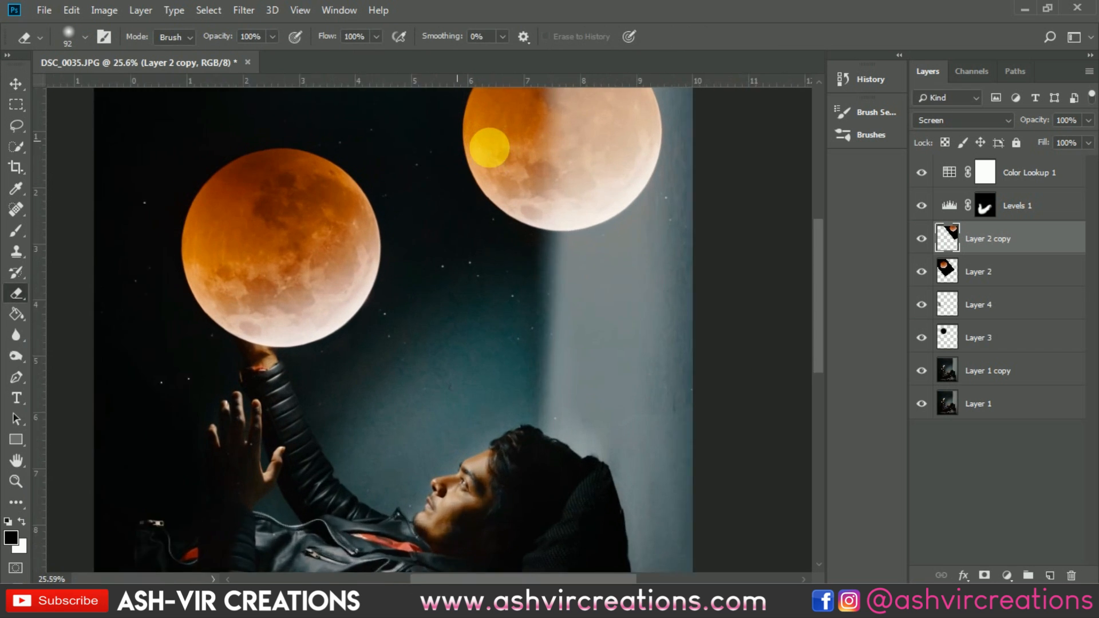
right_click(489, 147)
left_click(662, 184)
mouse_move(506, 126)
left_mouse_down()
mouse_move(492, 143)
mouse_move(479, 89)
mouse_move(520, 248)
mouse_move(640, 174)
mouse_move(625, 174)
mouse_move(616, 211)
mouse_move(552, 100)
mouse_move(655, 114)
mouse_move(606, 191)
mouse_move(619, 147)
mouse_move(469, 132)
mouse_move(573, 184)
mouse_move(641, 122)
mouse_move(567, 226)
mouse_move(523, 147)
mouse_move(584, 172)
left_mouse_up()
left_click(1058, 253)
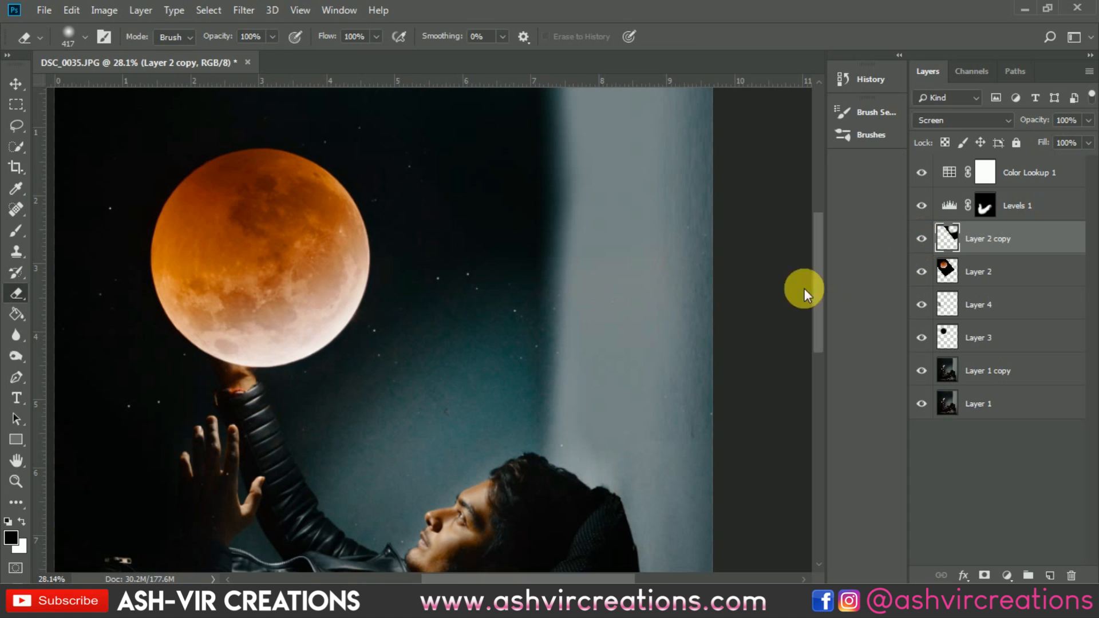
Step: Desaturate the moon copy completely with Hue/Saturation, setting Saturation to -100
key("ctrl+j")
key("ctrl+z")
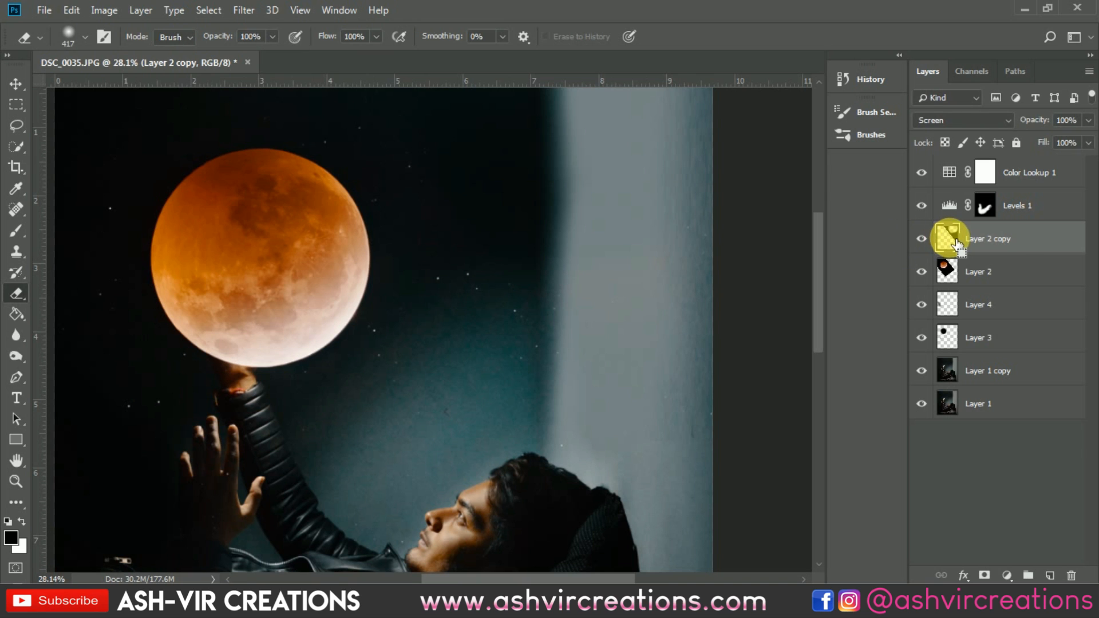
key("ctrl+u")
left_click_drag(816, 319, 706, 321)
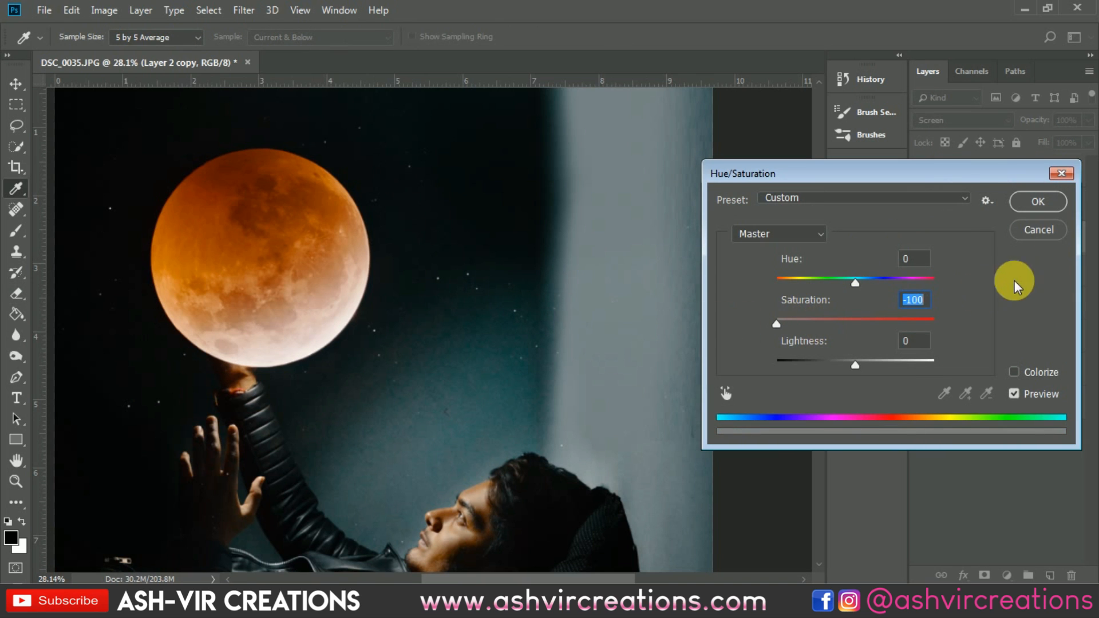
left_click(1046, 203)
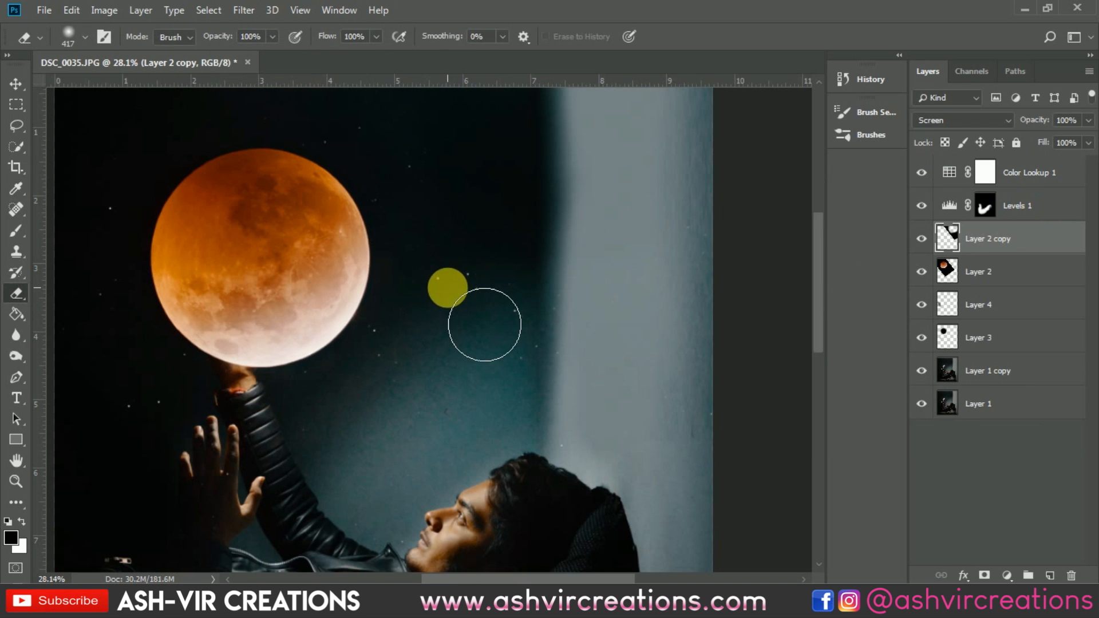
Step: Nudge the desaturated moon copy slightly and erase a little more of it near the top edge
key("v")
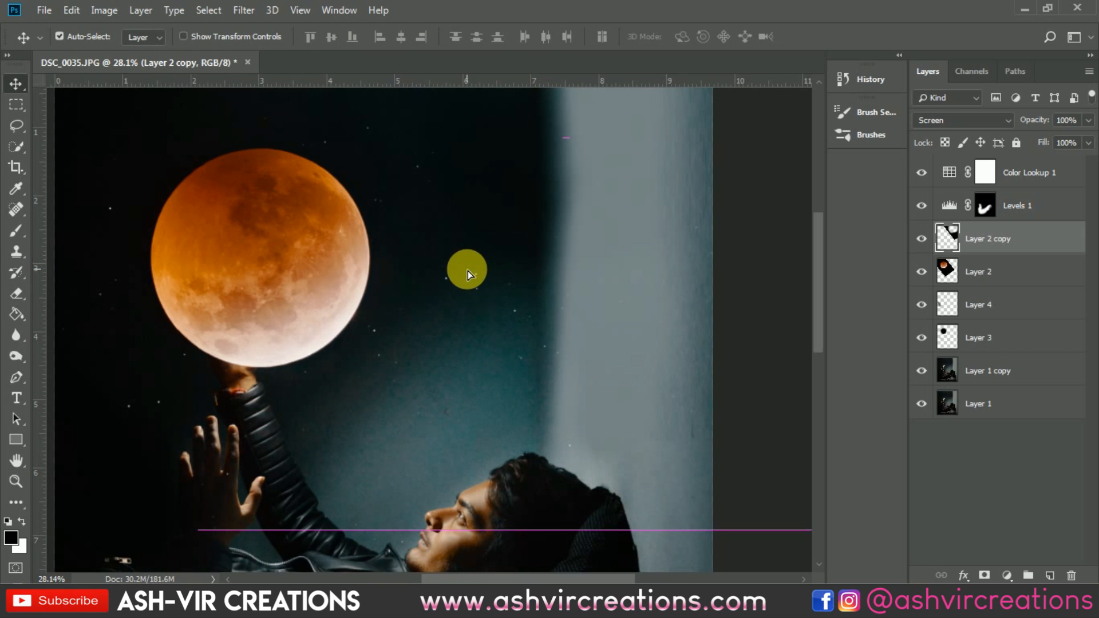
left_click_drag(485, 260, 507, 303)
scroll(508, 304, "down", 3)
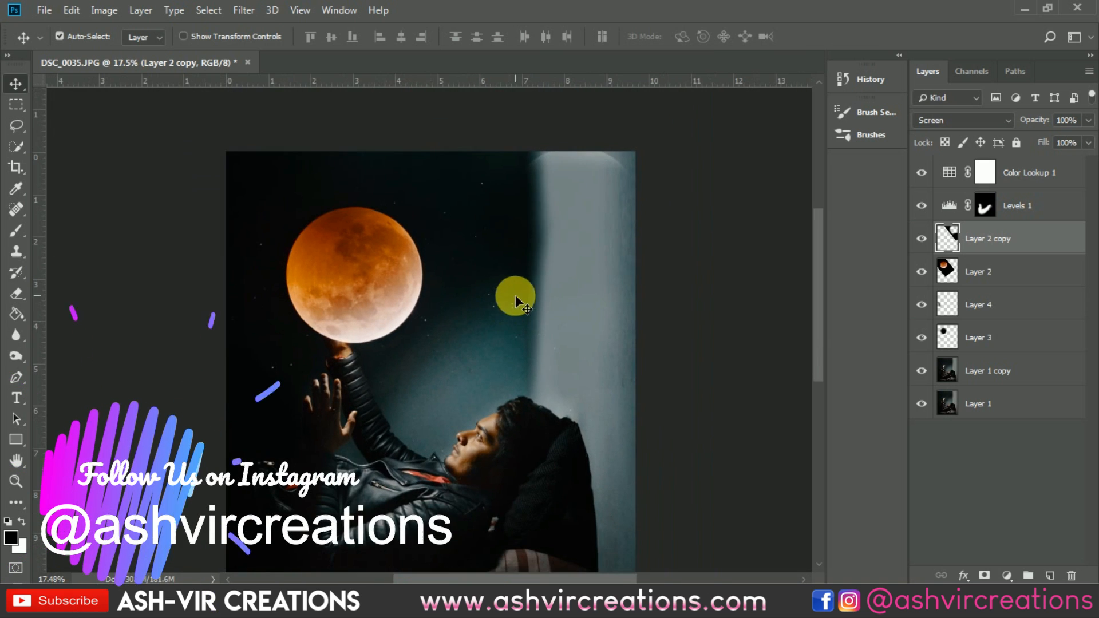
key("e")
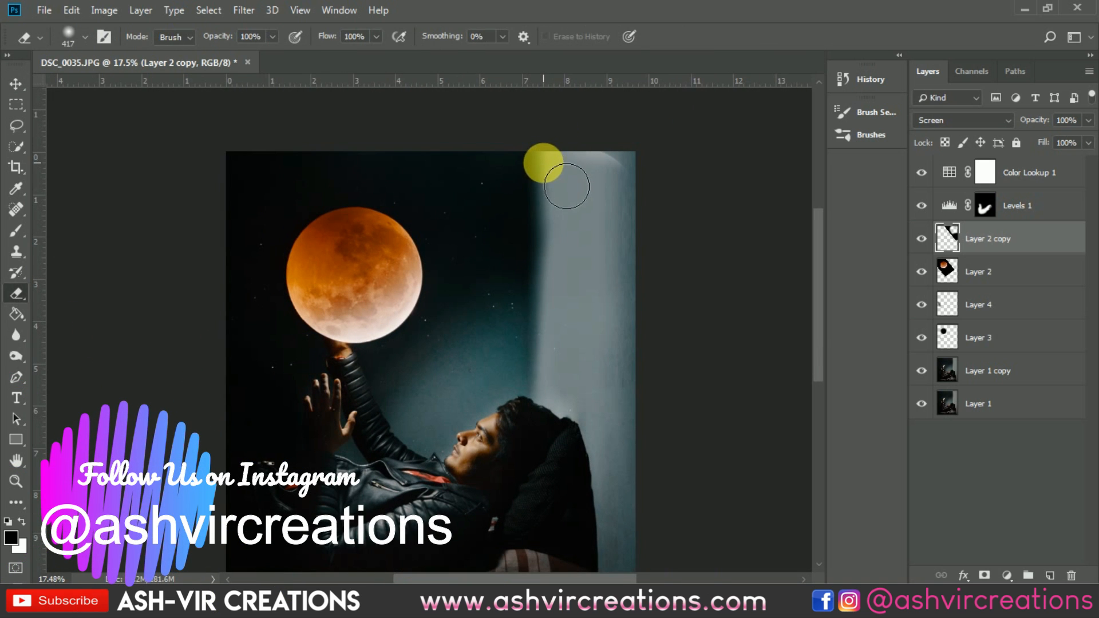
mouse_move(567, 186)
left_mouse_down()
mouse_move(596, 187)
mouse_move(582, 162)
mouse_move(566, 176)
mouse_move(575, 218)
mouse_move(561, 220)
mouse_move(562, 205)
left_mouse_up()
key("v")
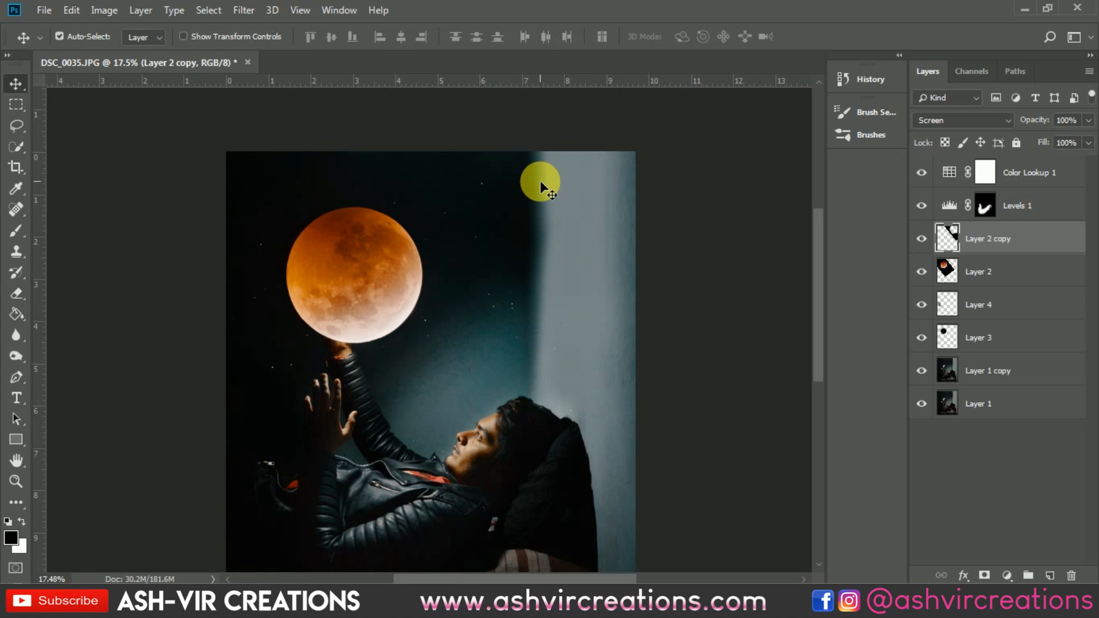
Step: Add a Photo Filter adjustment above Levels 1 using Cooling Filter (82) at 13% density
scroll(383, 161, "up", 10)
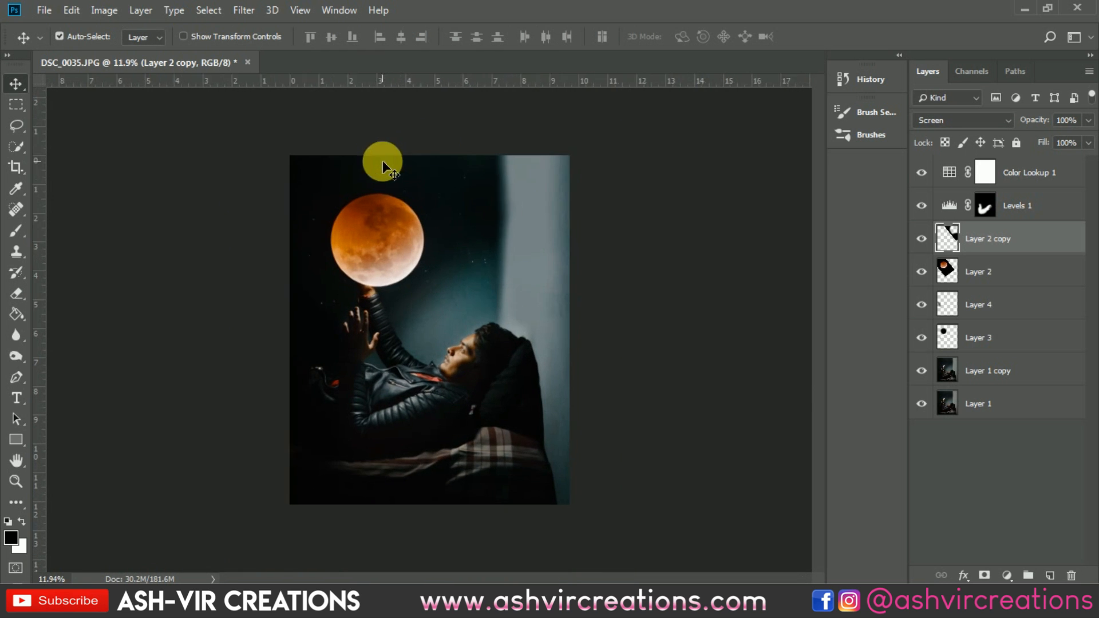
scroll(512, 205, "up", 3)
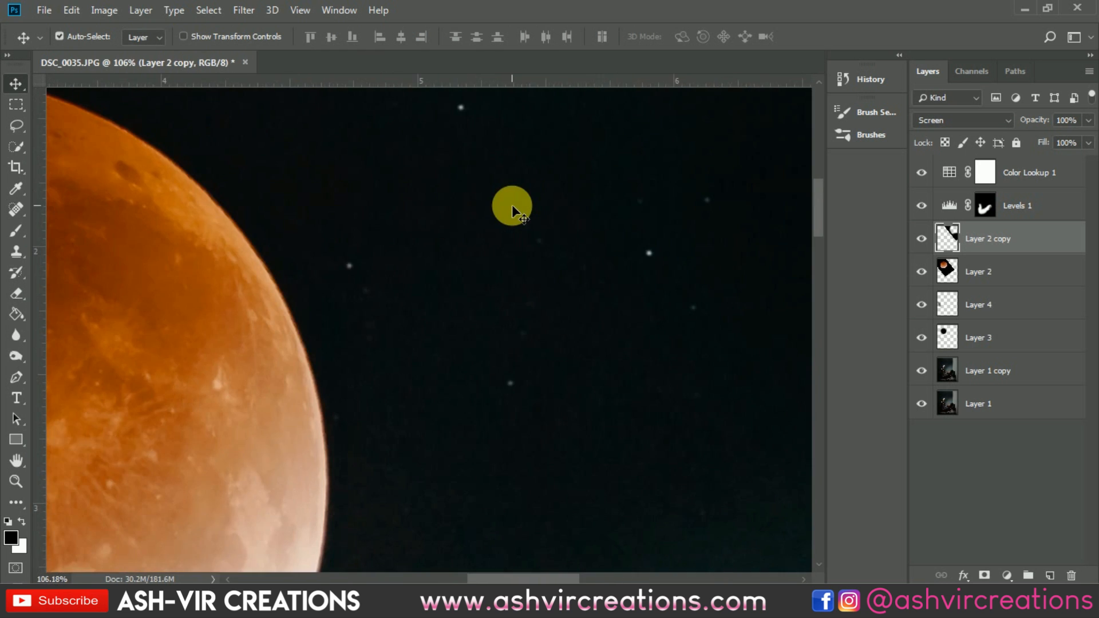
scroll(511, 204, "down", 10)
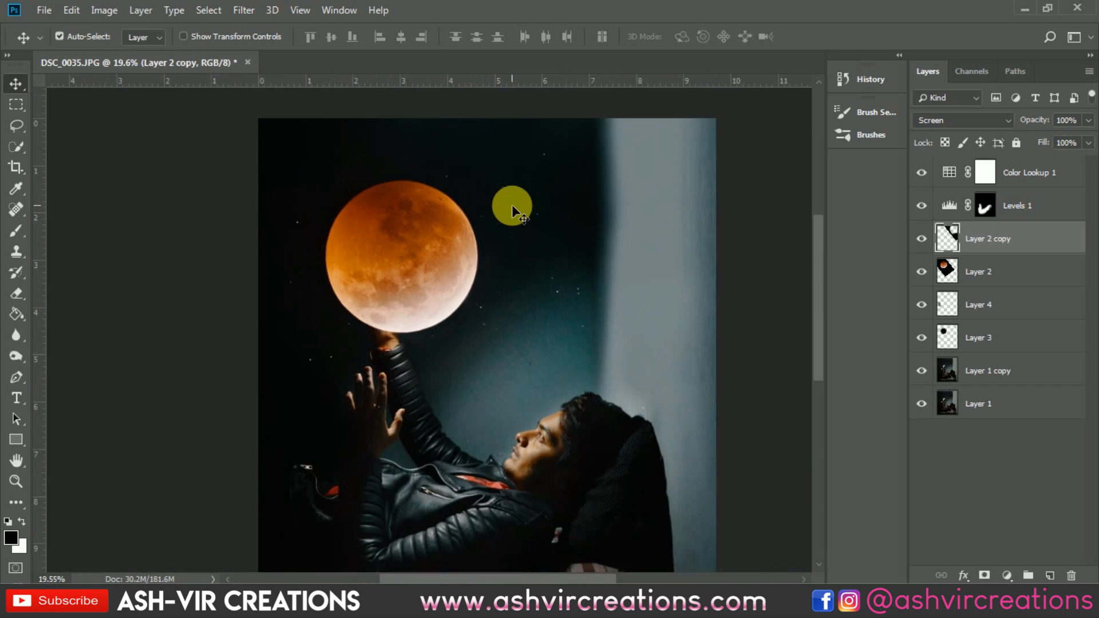
left_click(1028, 172)
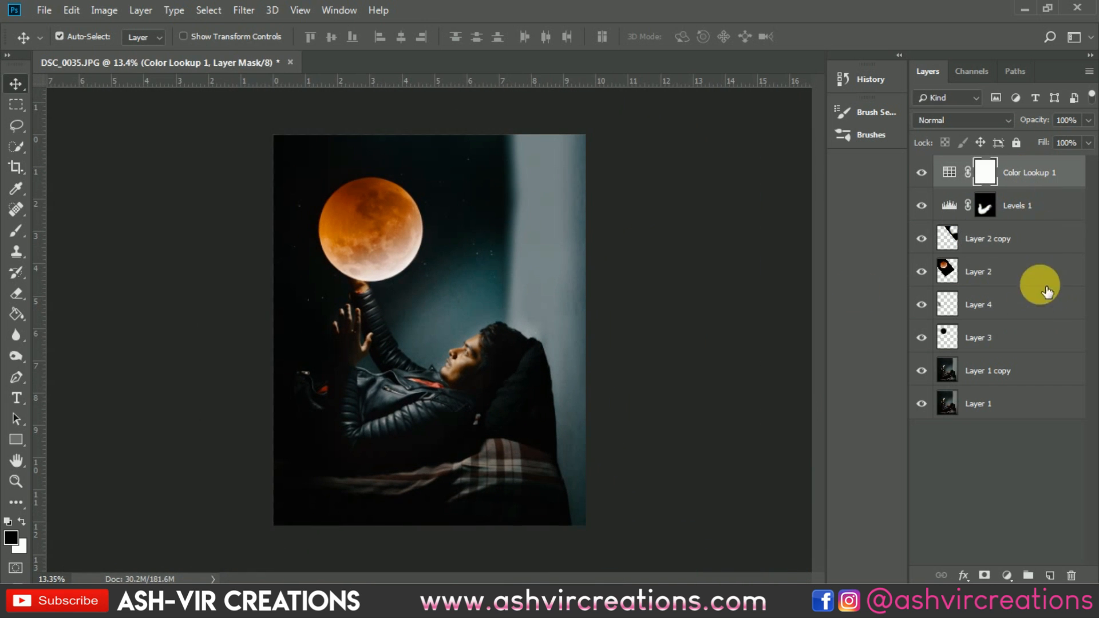
left_click(1039, 204)
left_click(1006, 576)
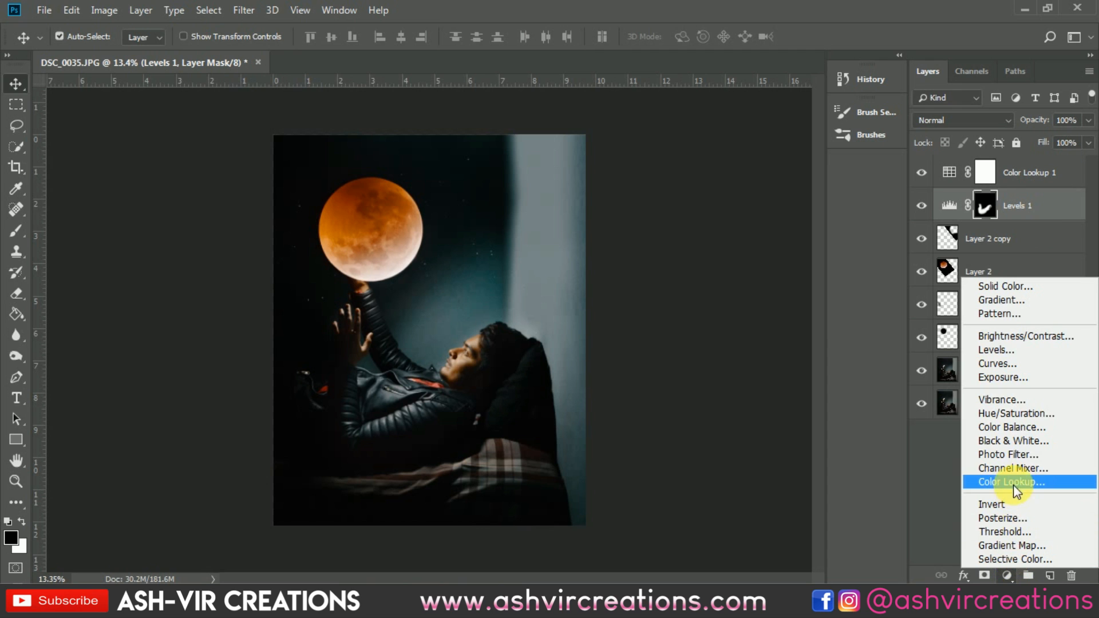
left_click(1019, 453)
left_click(931, 301)
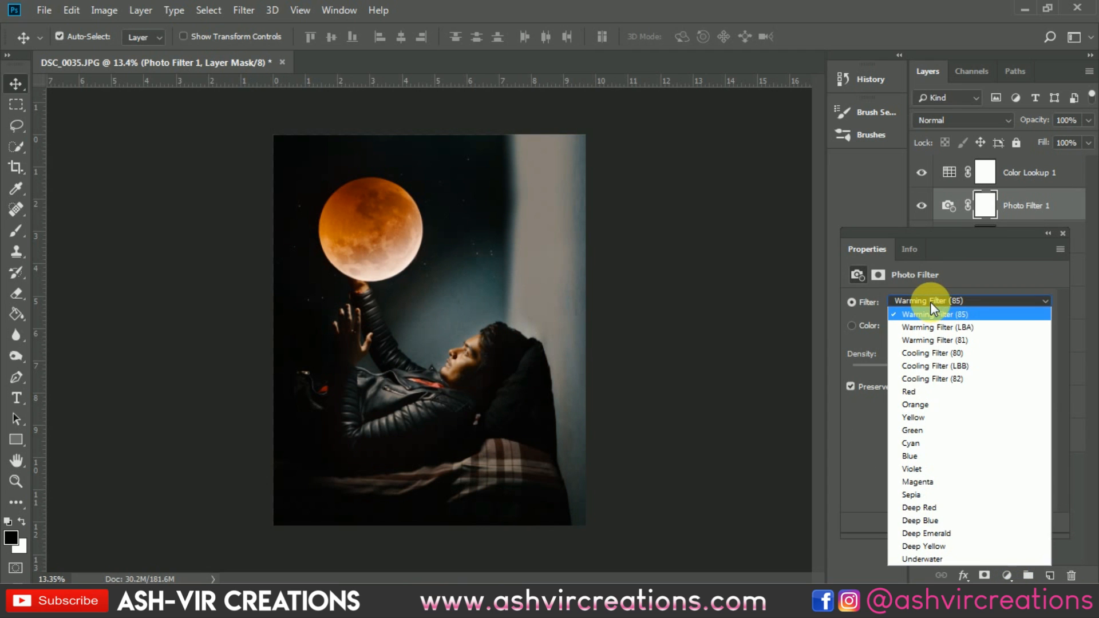
left_click(936, 354)
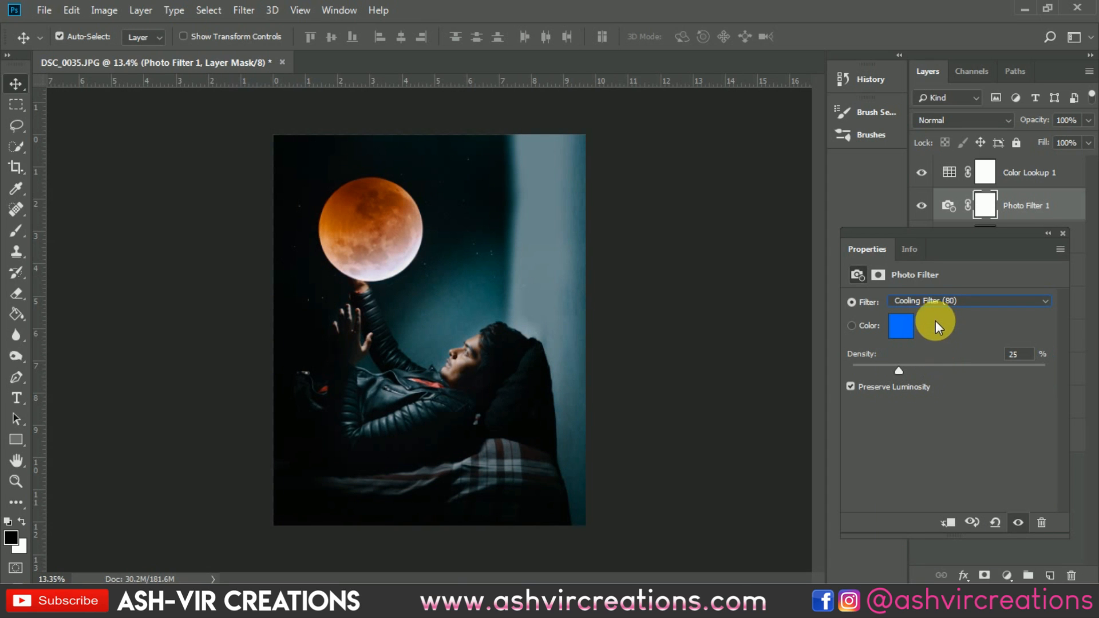
scroll(939, 310, "down", 2)
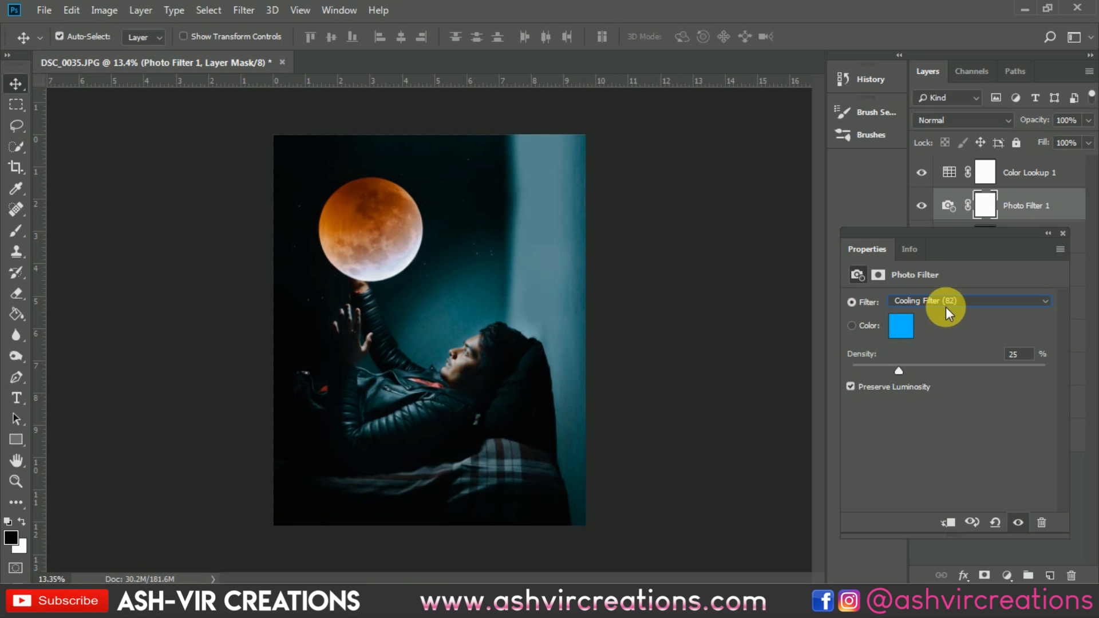
left_click_drag(912, 370, 874, 368)
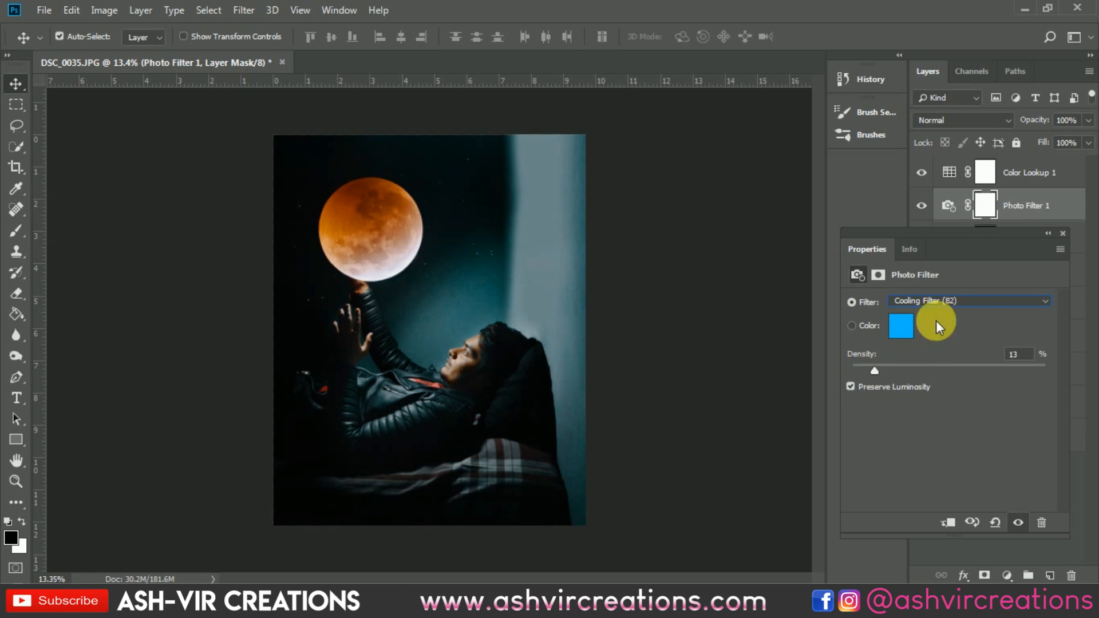
left_click(1062, 234)
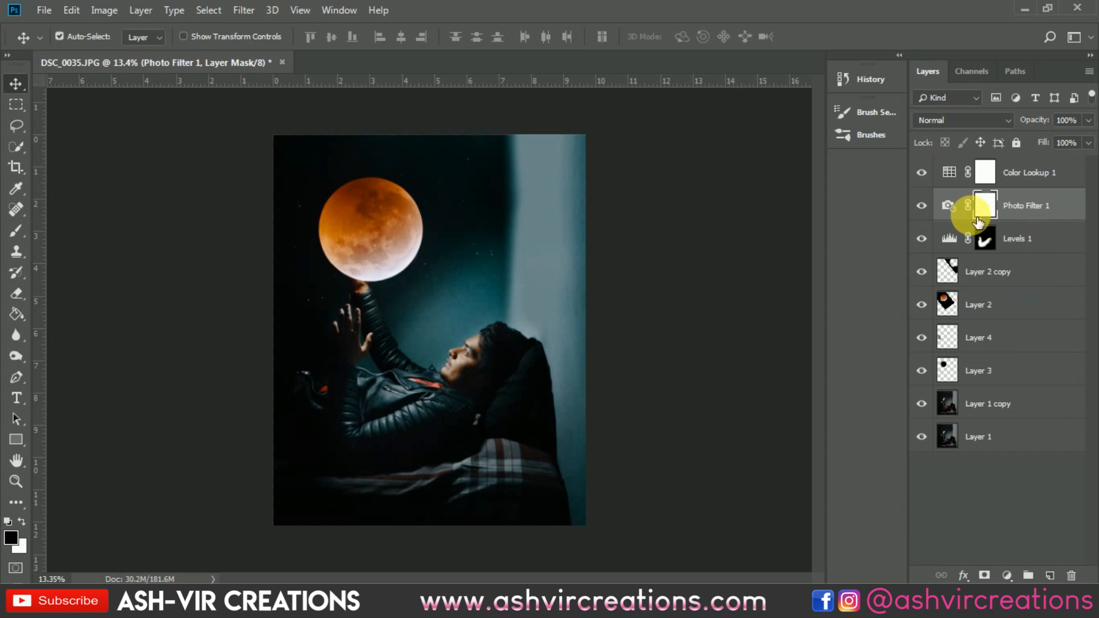
Step: Toggle the Photo Filter layer's visibility to compare the cooling effect on the scene
left_click(923, 205)
left_click(923, 205)
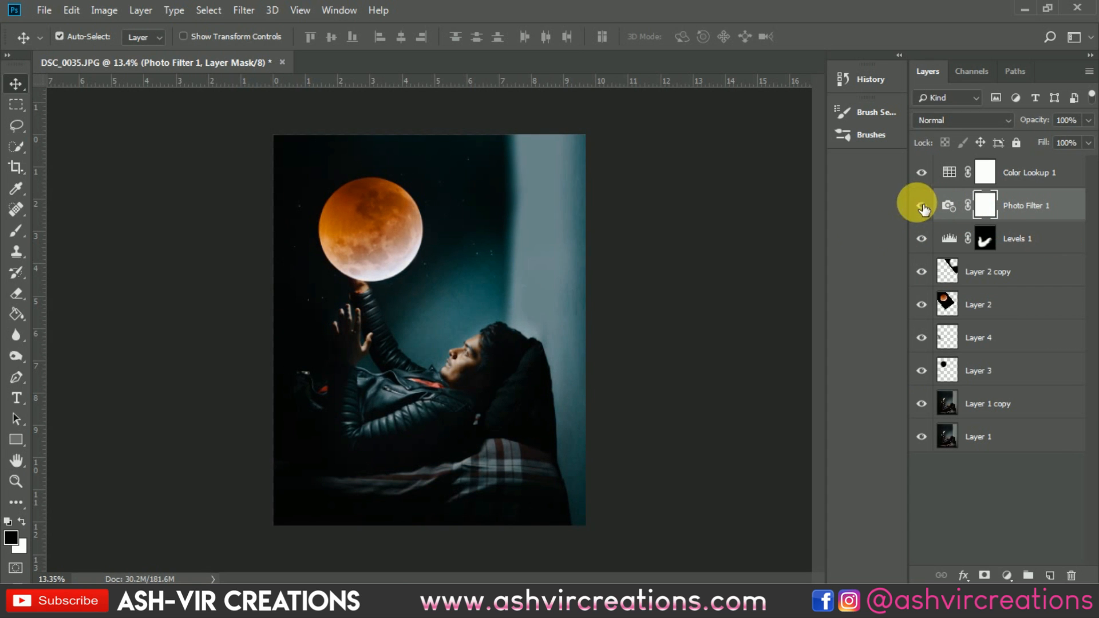
scroll(491, 330, "up", 6)
left_click(922, 205)
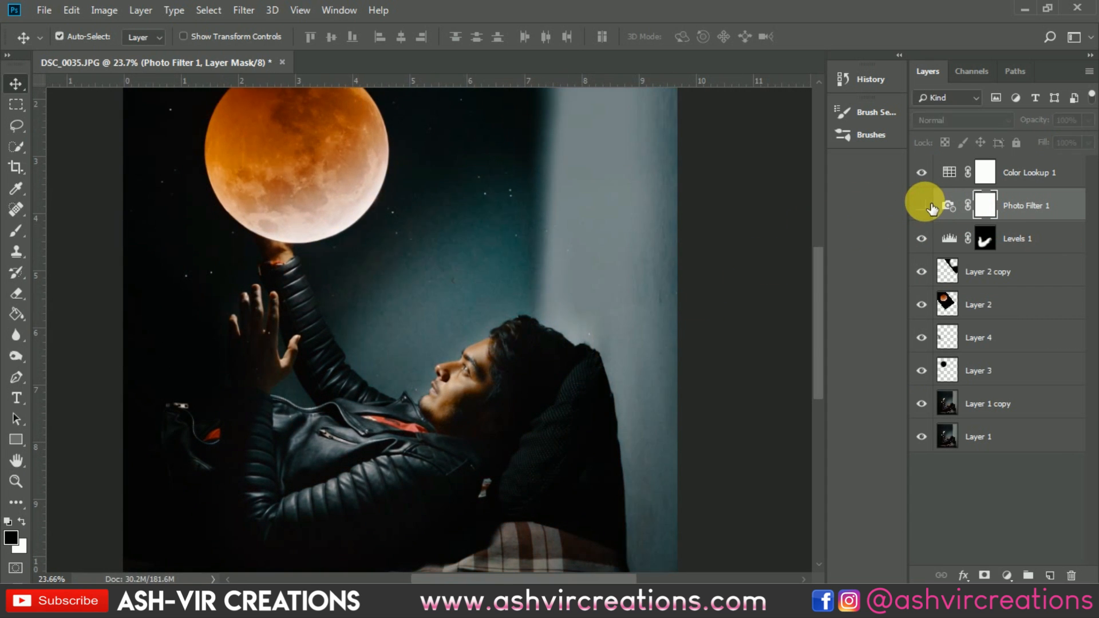
left_click(922, 205)
left_click(923, 205)
left_click(922, 205)
scroll(500, 365, "down", 5)
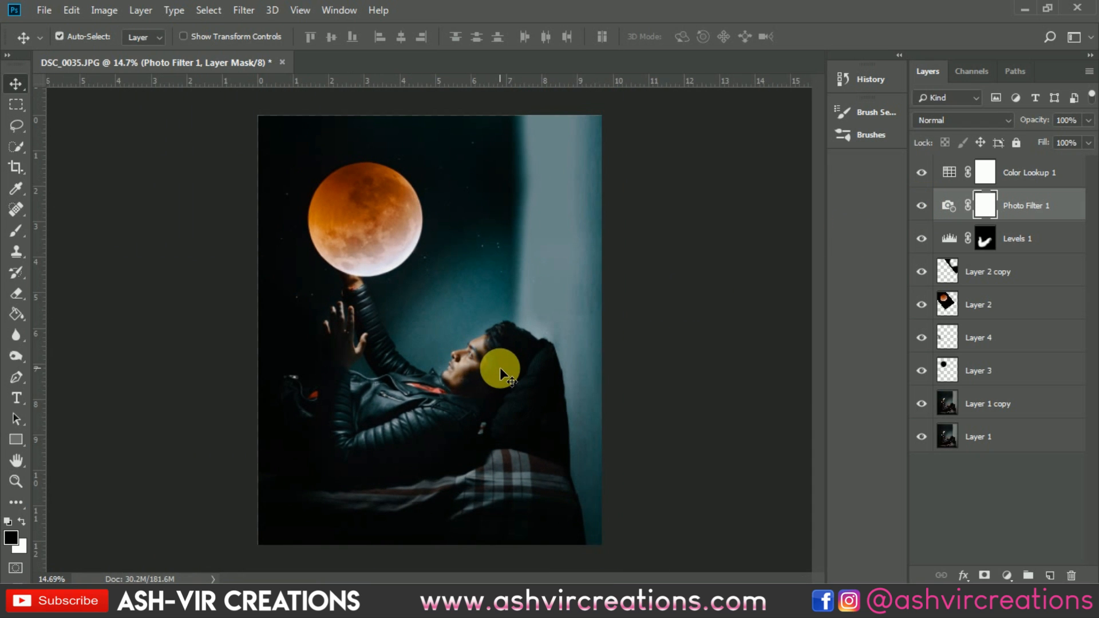
Step: Merge all layers from Layer 1 copy up to Color Lookup 1 into a single layer
scroll(499, 368, "up", 1)
scroll(506, 374, "down", 1)
scroll(551, 206, "up", 6)
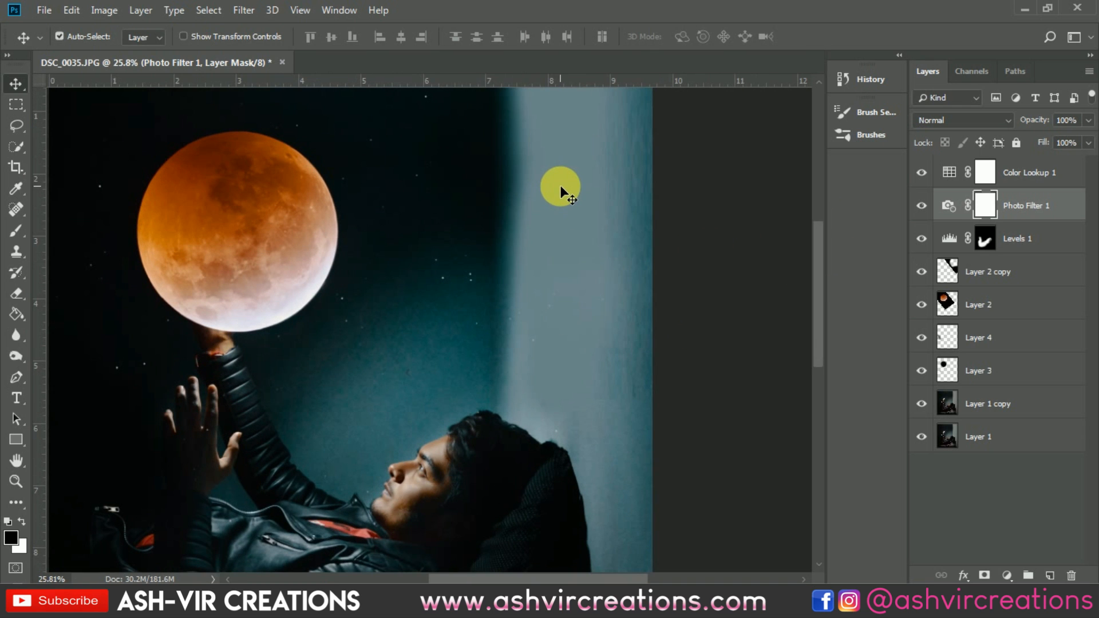
scroll(560, 189, "down", 7)
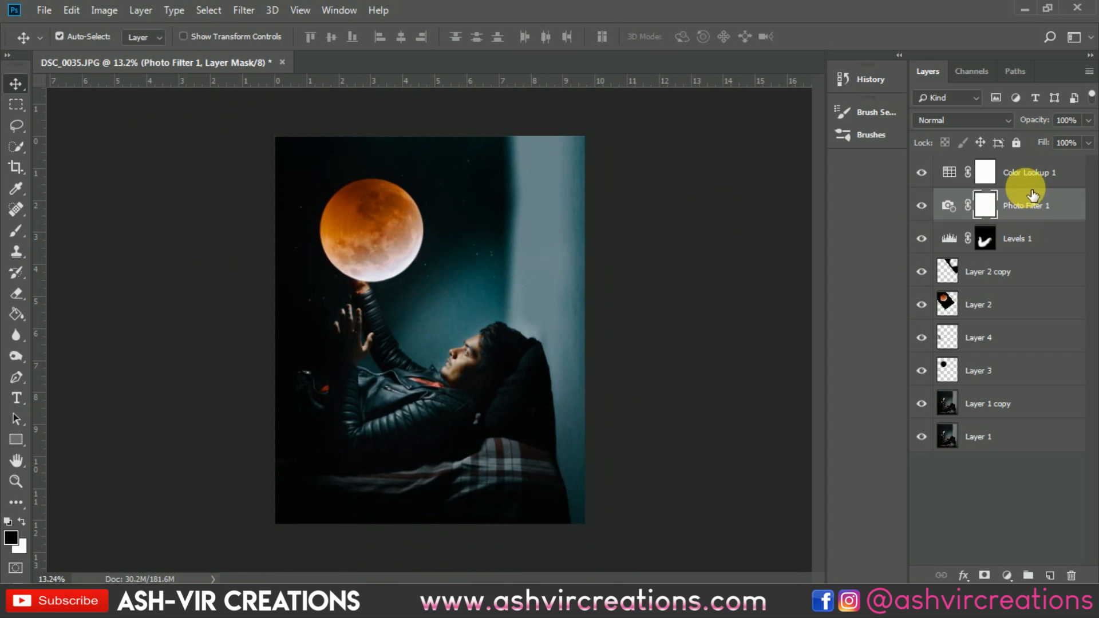
left_click(1041, 177)
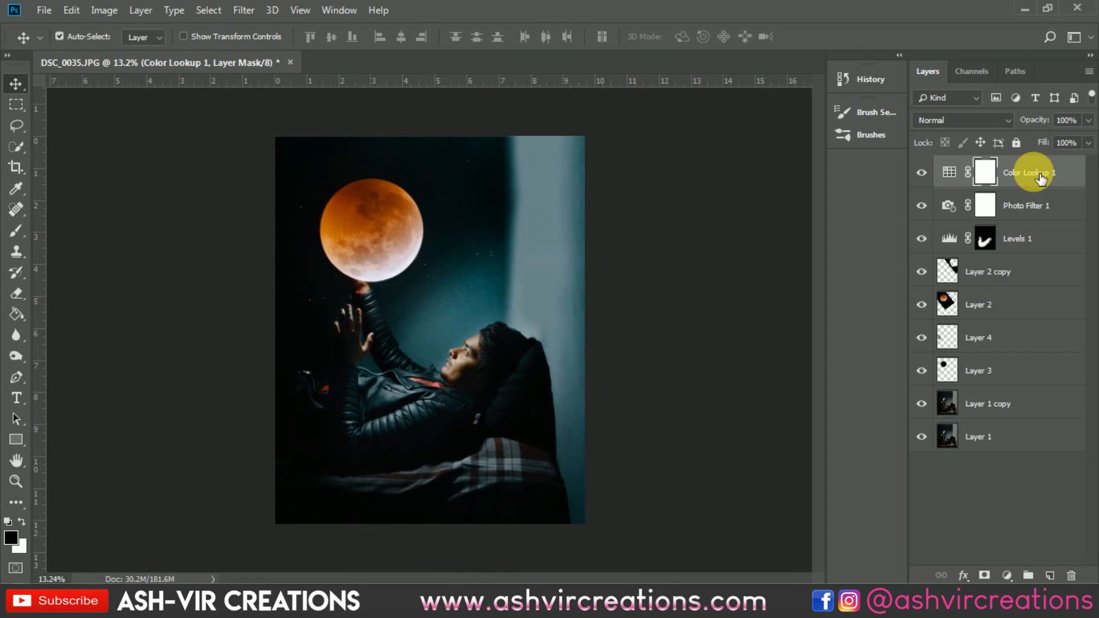
left_click(1008, 410)
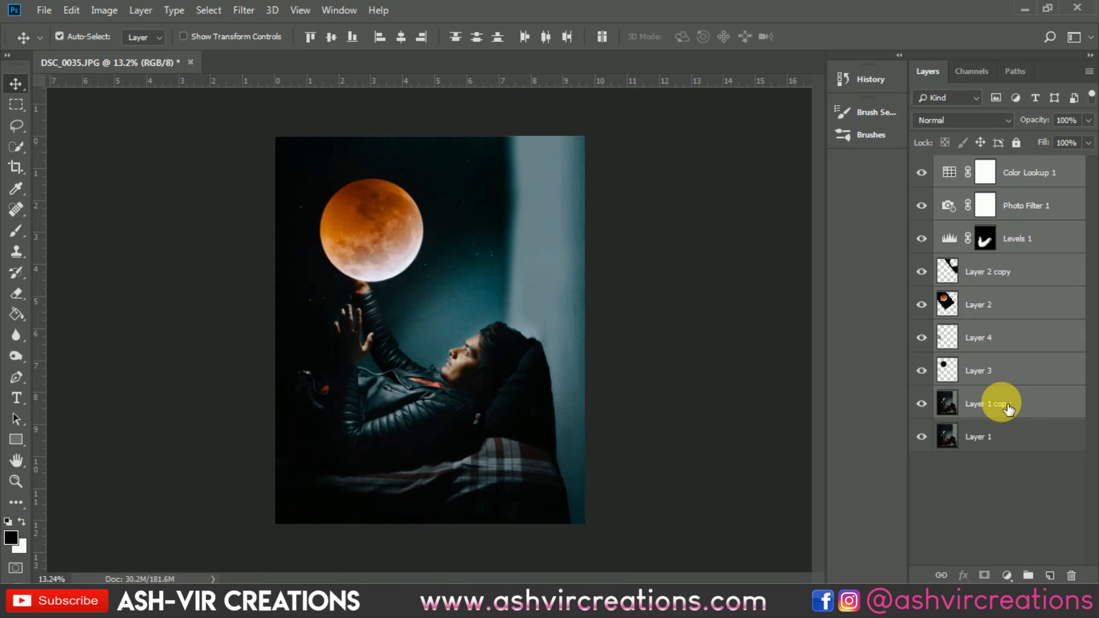
right_click(1008, 410)
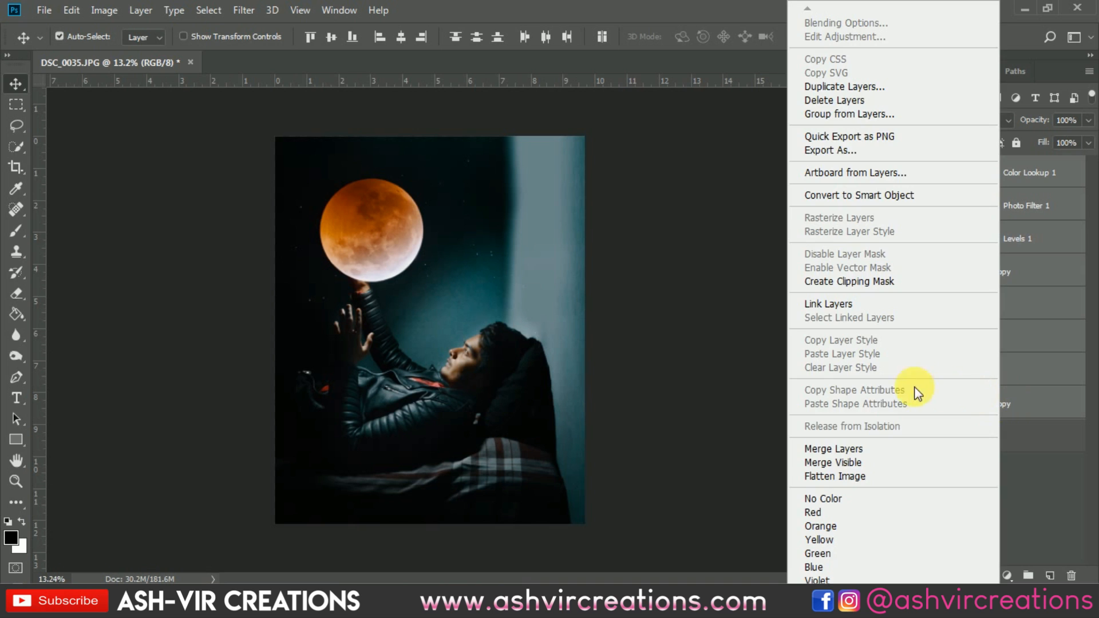
left_click(844, 451)
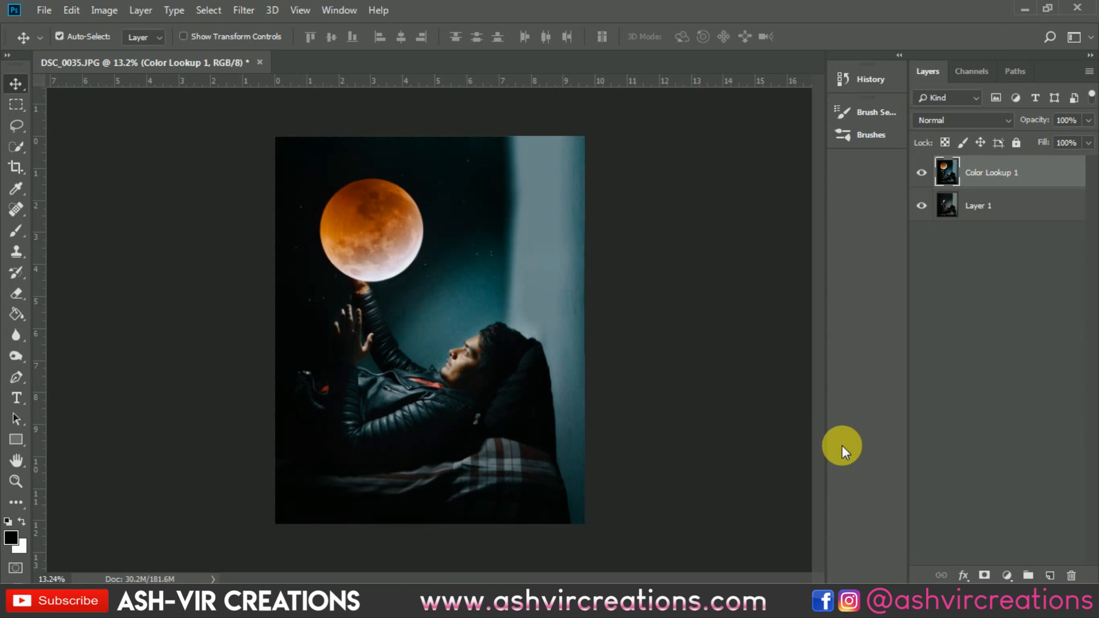
left_click(21, 161)
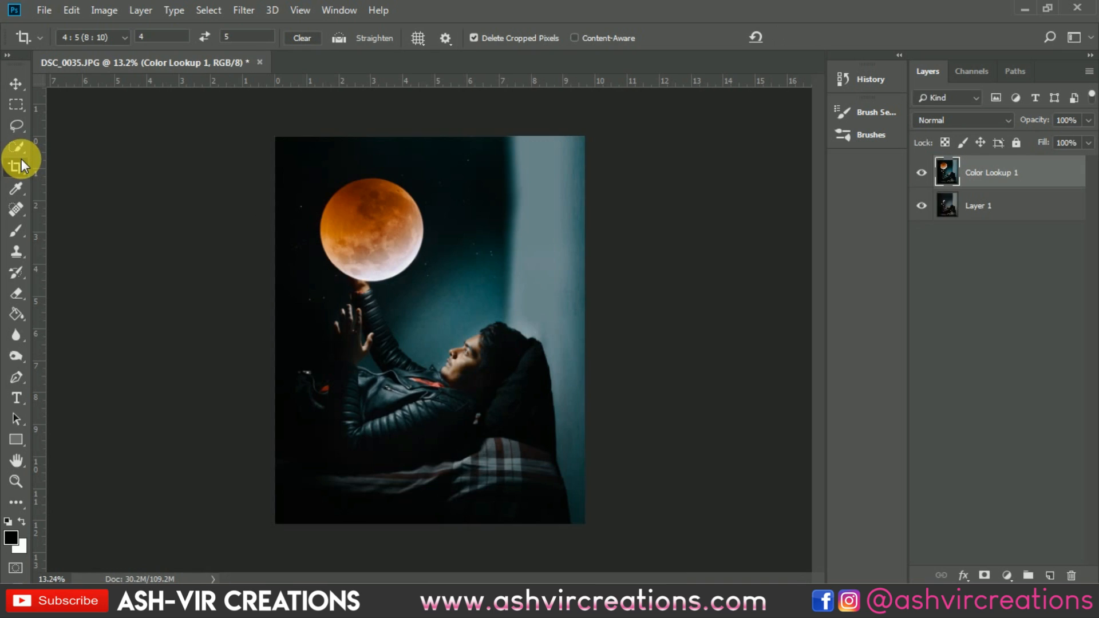
key("v")
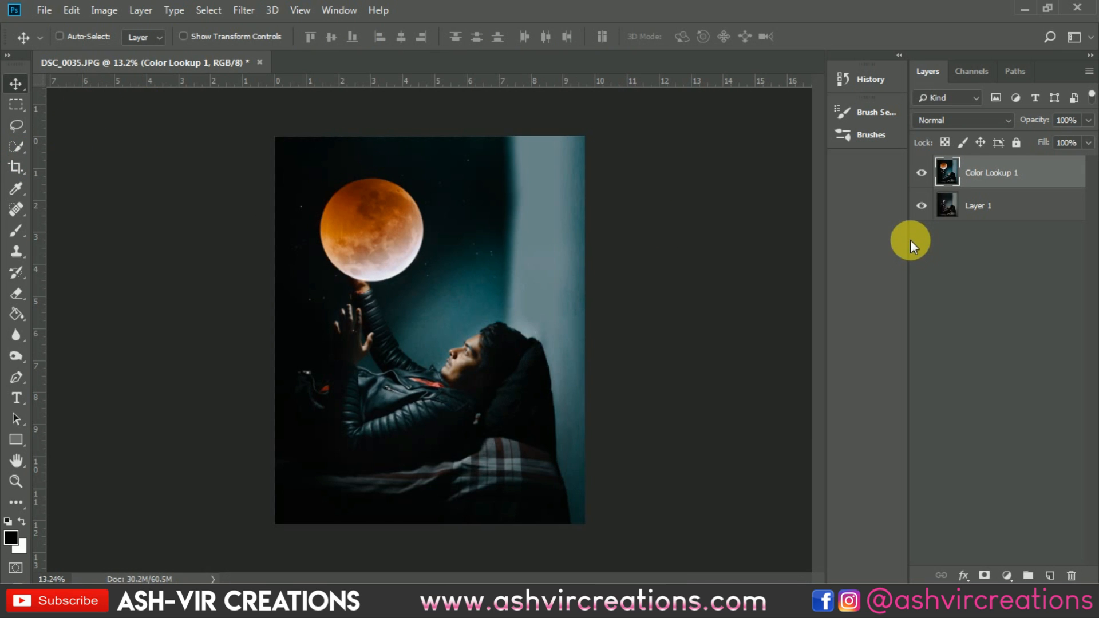
key("ctrl+j")
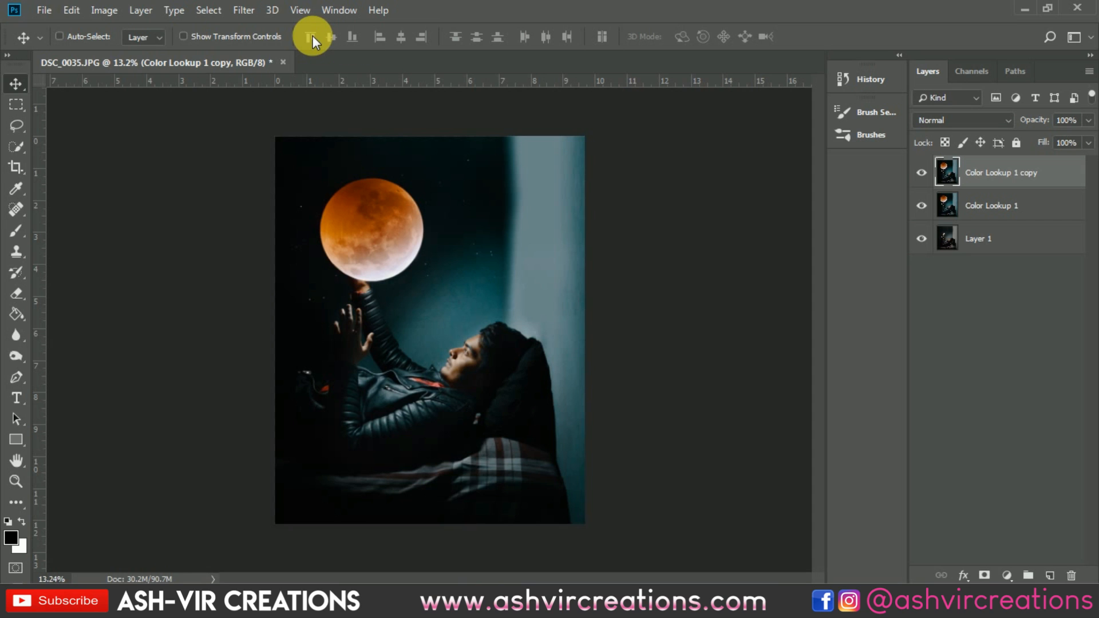
key("ctrl+z")
Step: Open the Camera Raw Filter and set Contrast +3, Highlights +10, Shadows -2, Whites +11 and Blacks +8
left_click(246, 11)
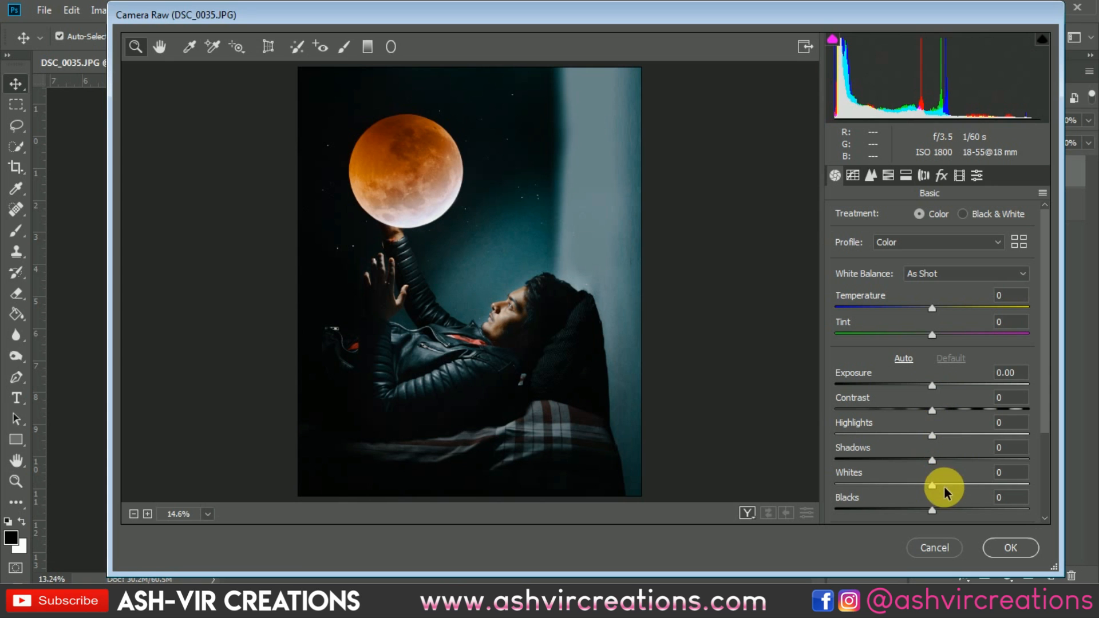
left_click_drag(943, 485, 938, 510)
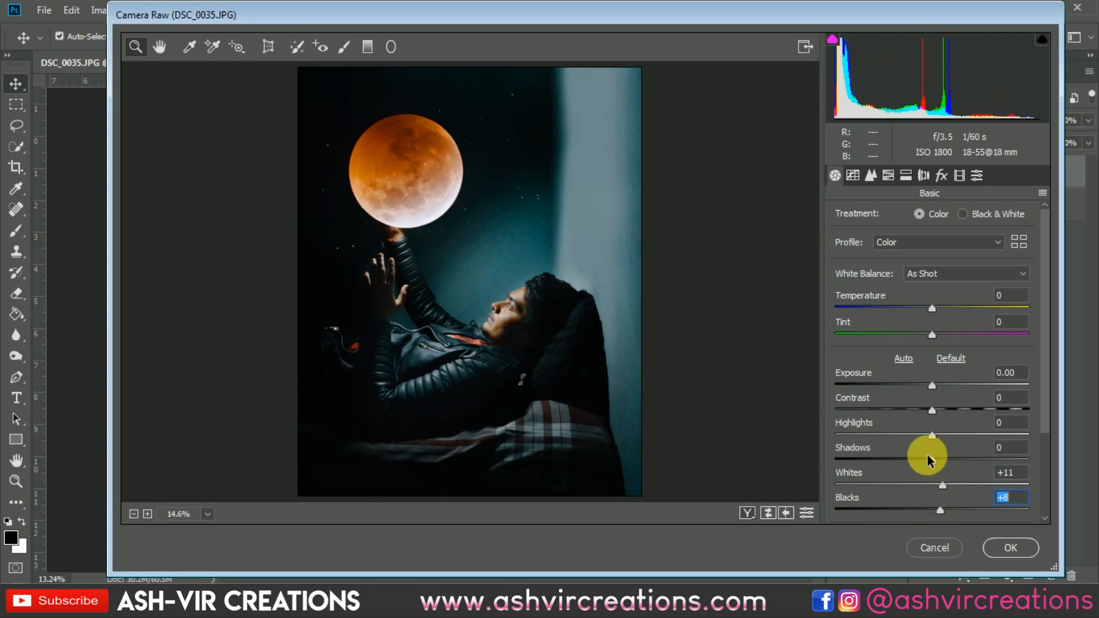
left_click_drag(933, 436, 939, 413)
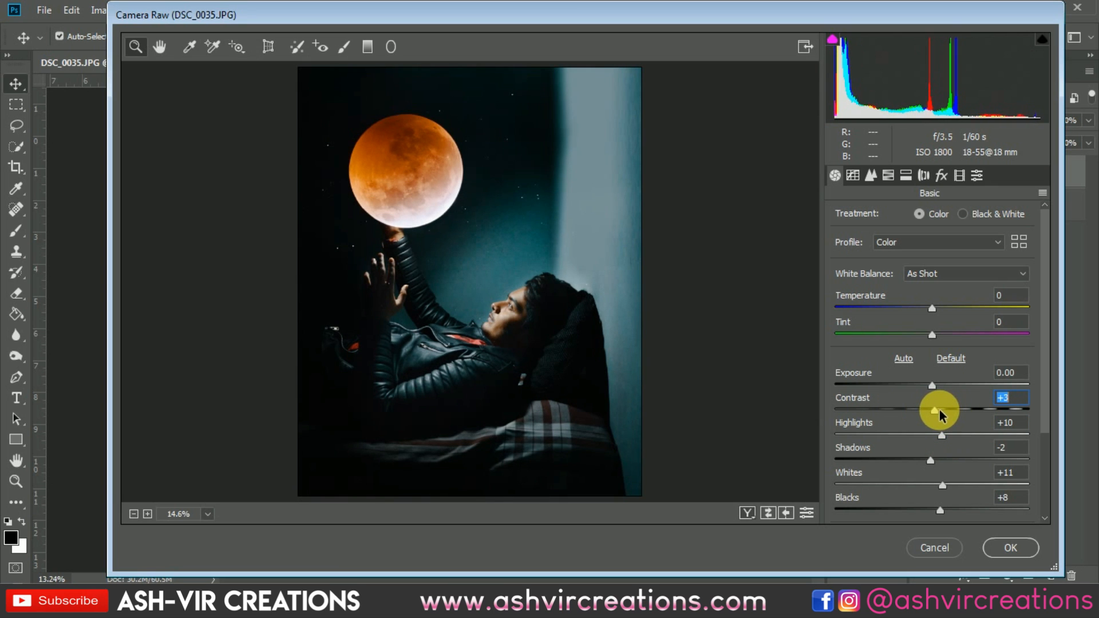
Step: Set Clarity to +9 in the Camera Raw basic settings
left_click_drag(1042, 401, 1049, 494)
left_click(933, 430)
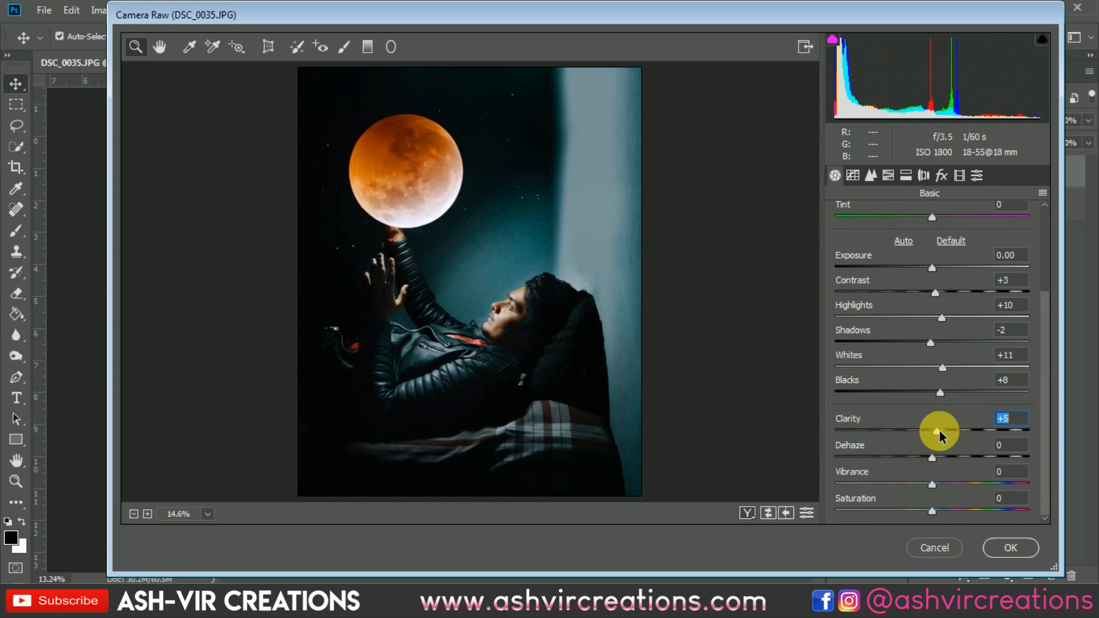
mouse_move(939, 430)
left_mouse_down()
mouse_move(974, 433)
mouse_move(943, 436)
left_mouse_up()
Step: Set Vibrance to +10 and Saturation to -3 in Camera Raw
left_click(510, 319)
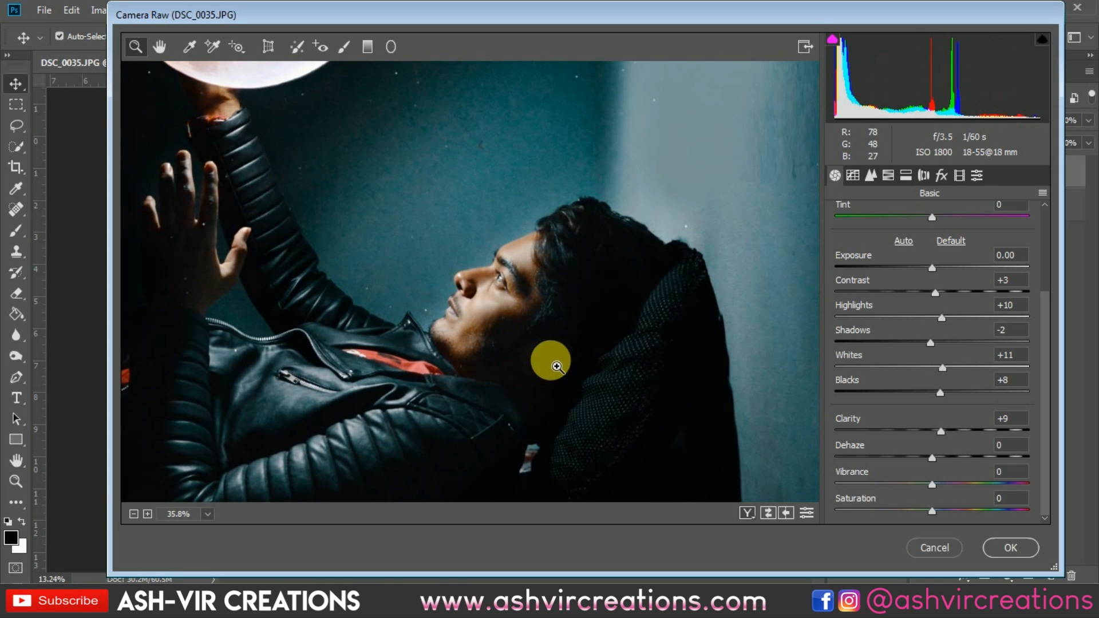
key("ctrl+0")
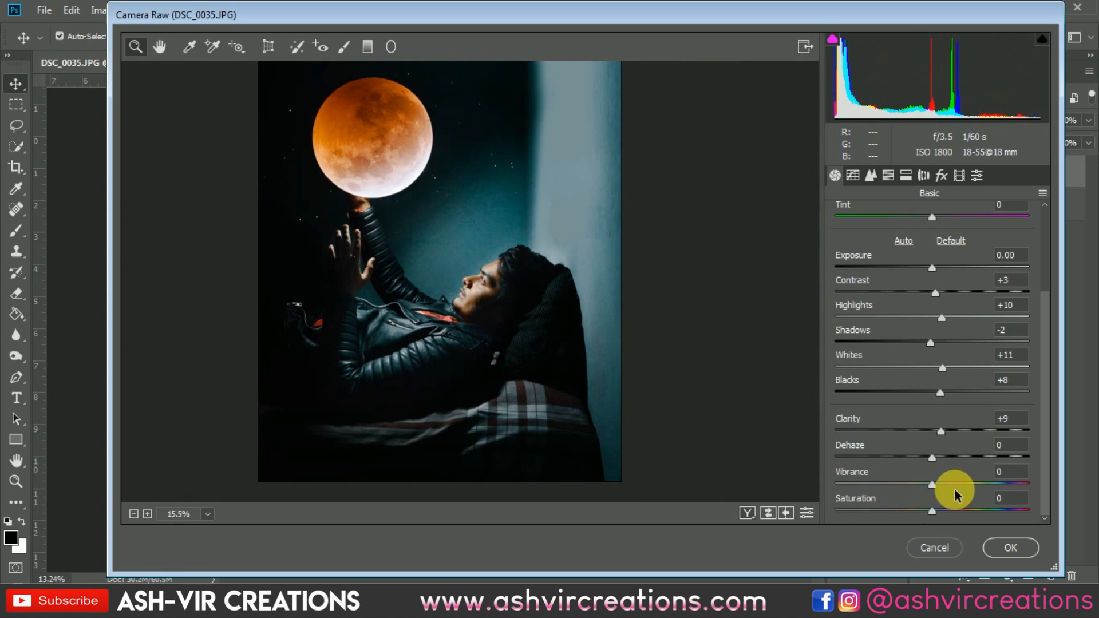
mouse_move(931, 484)
left_mouse_down()
mouse_move(958, 486)
mouse_move(945, 486)
left_mouse_up()
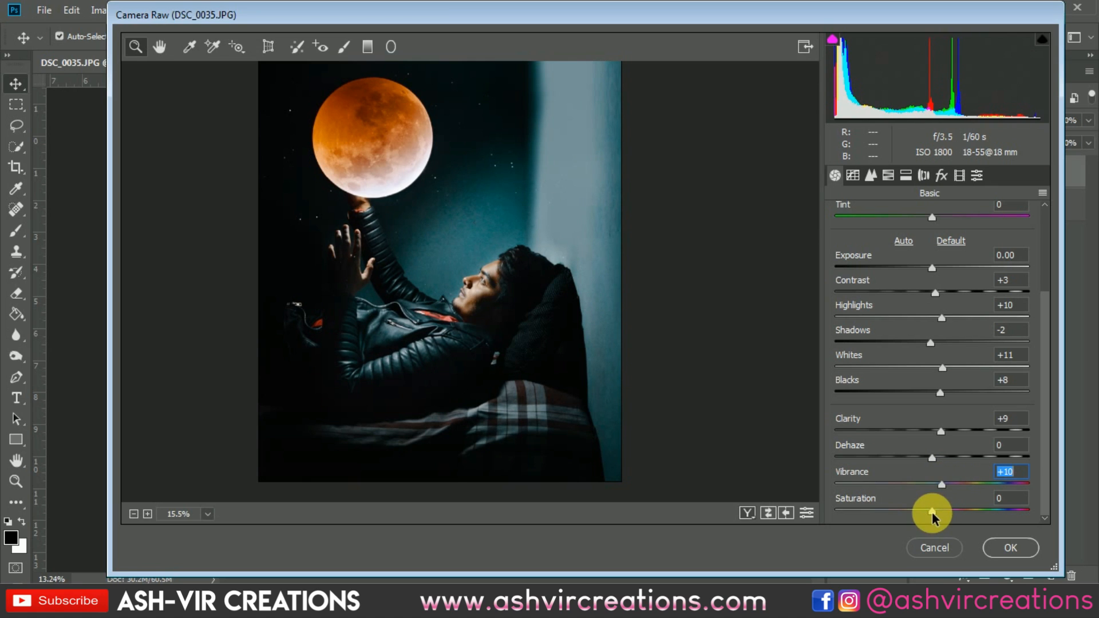
left_click_drag(932, 511, 928, 512)
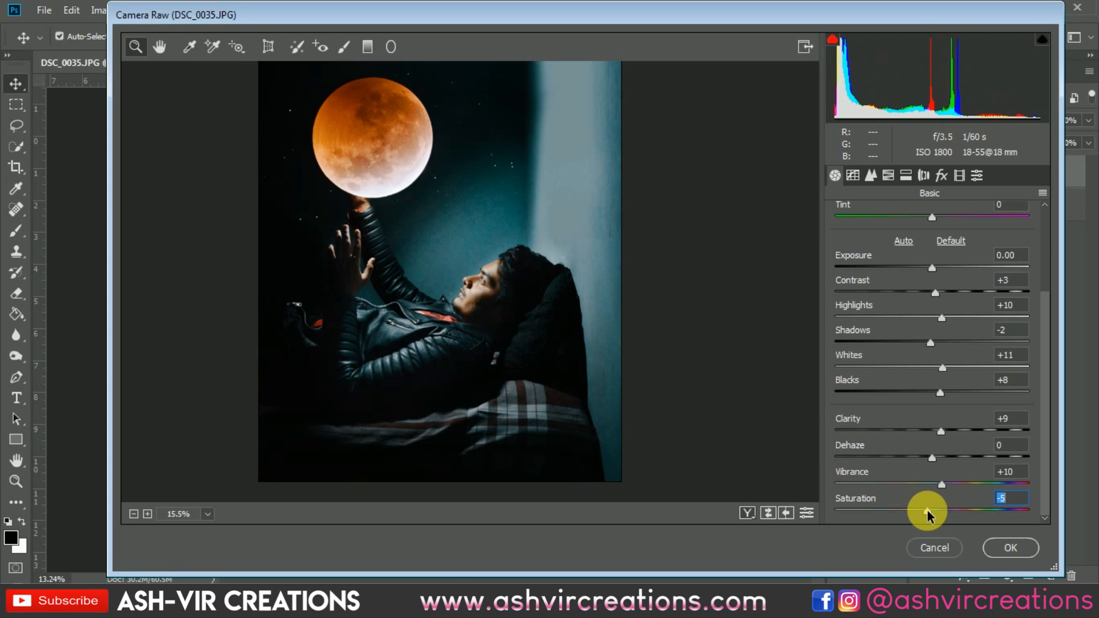
left_click_drag(930, 515, 933, 517)
Step: Try adjusting the post-crop vignetting amount, then reset it to 0
scroll(498, 300, "down", 3)
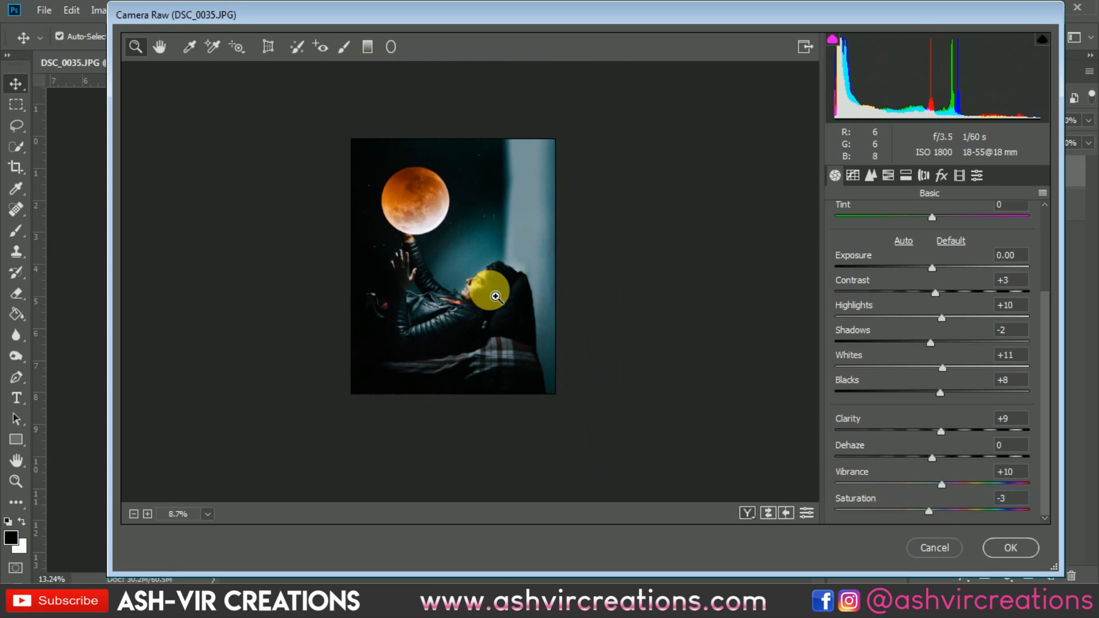
scroll(509, 310, "up", 3)
left_click_drag(525, 289, 547, 313)
scroll(533, 302, "down", 3)
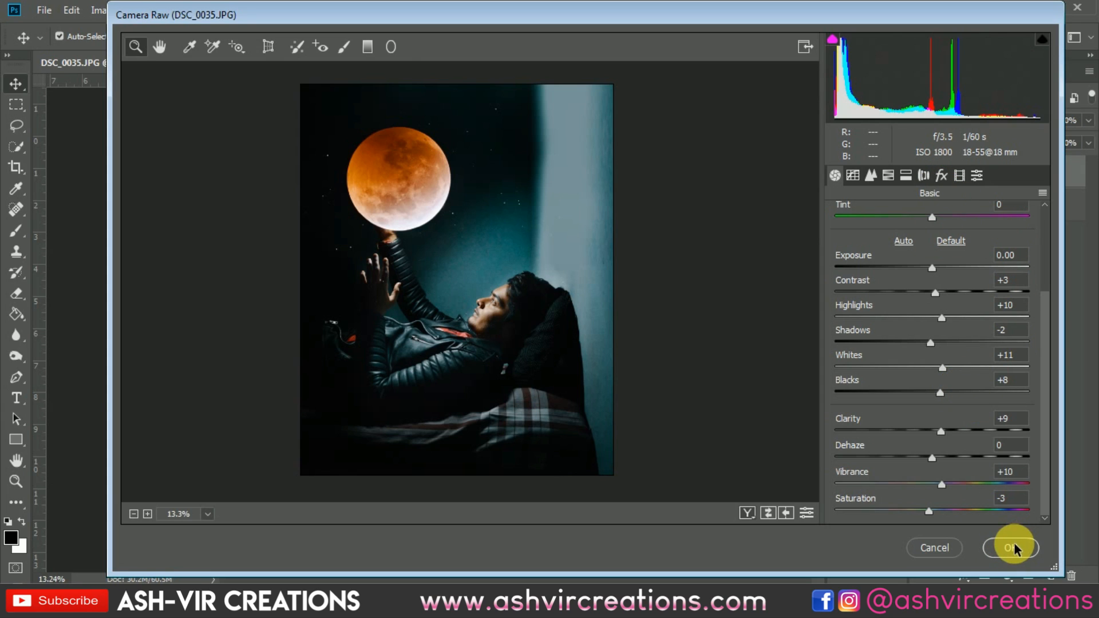
left_click(949, 175)
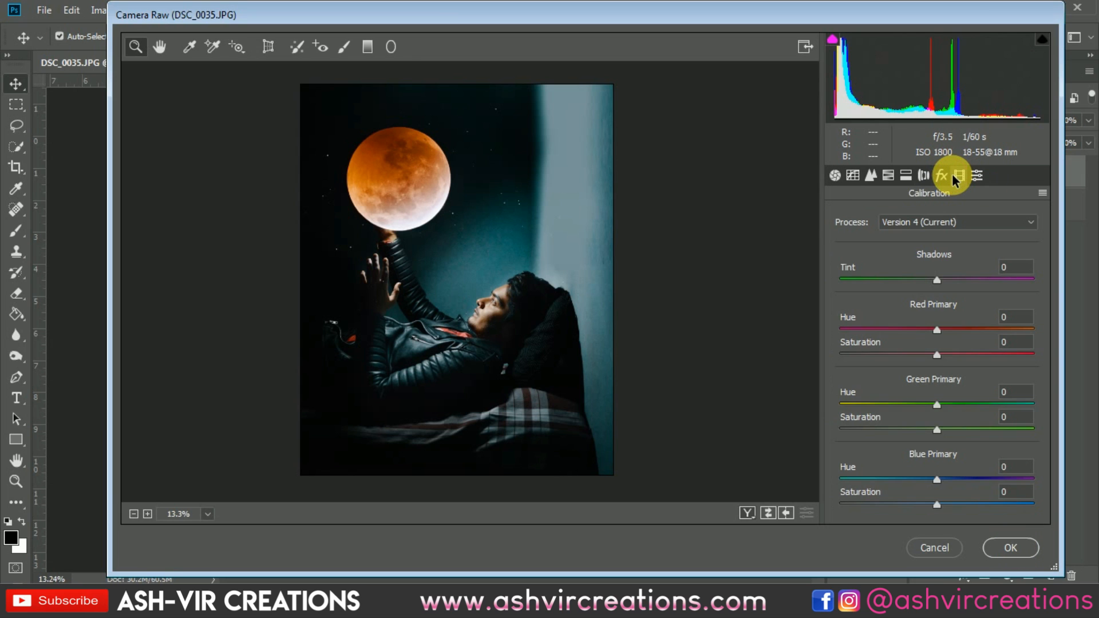
left_click(946, 176)
mouse_move(922, 383)
left_mouse_down()
mouse_move(901, 383)
mouse_move(942, 384)
left_mouse_up()
double_click(1023, 372)
type("0")
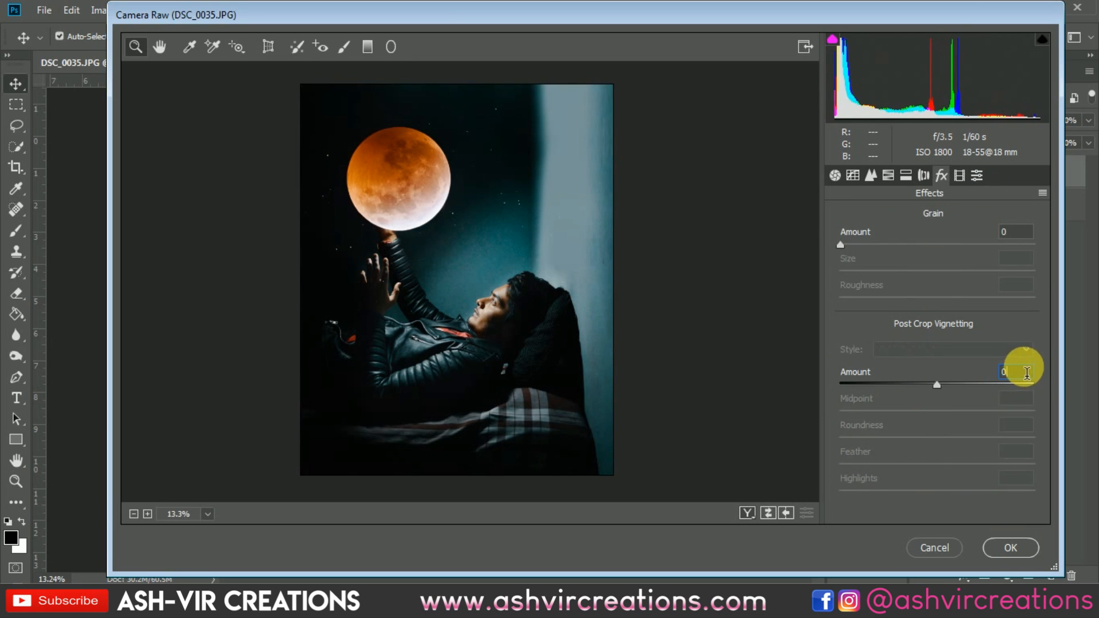
Step: In Calibration, set the Red Primary Hue to -6 and Saturation to +25
left_click(978, 175)
left_click(960, 174)
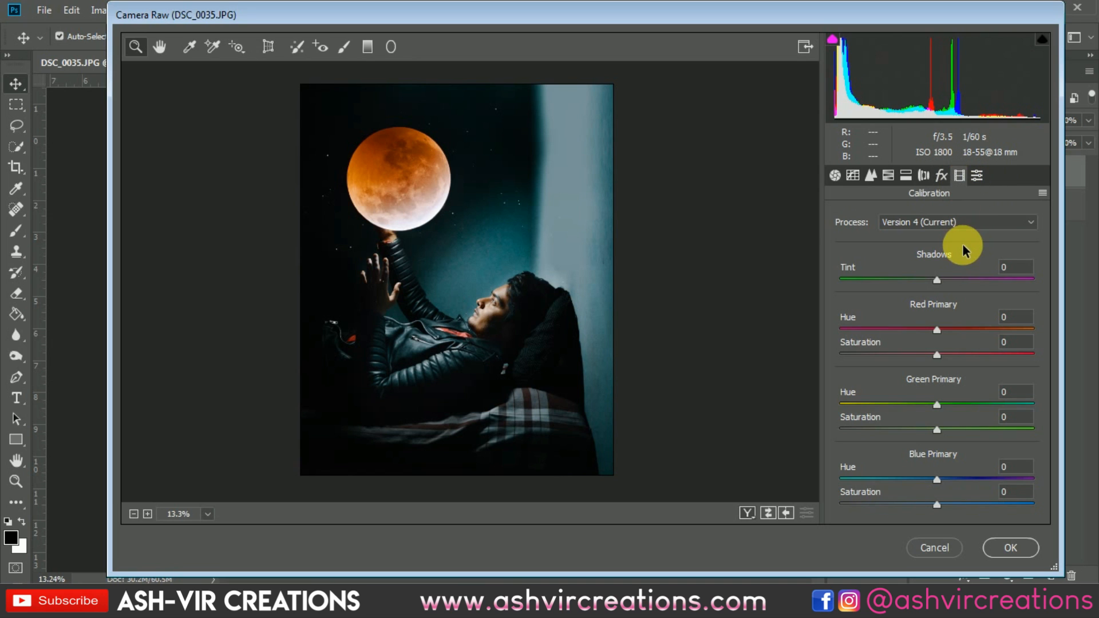
left_click_drag(936, 330, 900, 330)
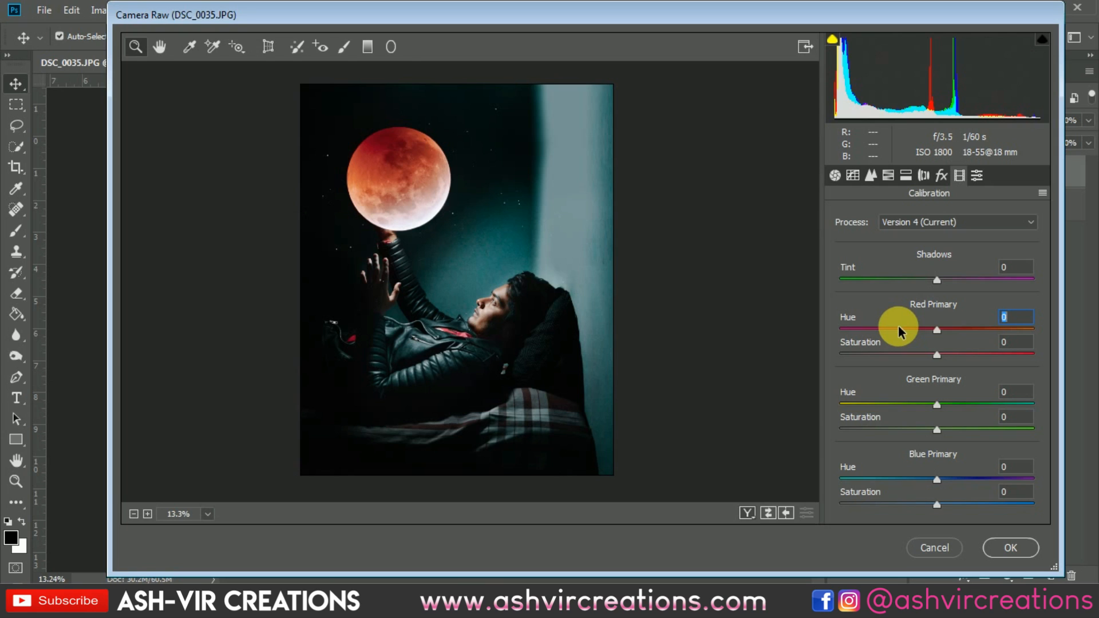
left_click_drag(938, 331, 965, 361)
double_click(929, 329)
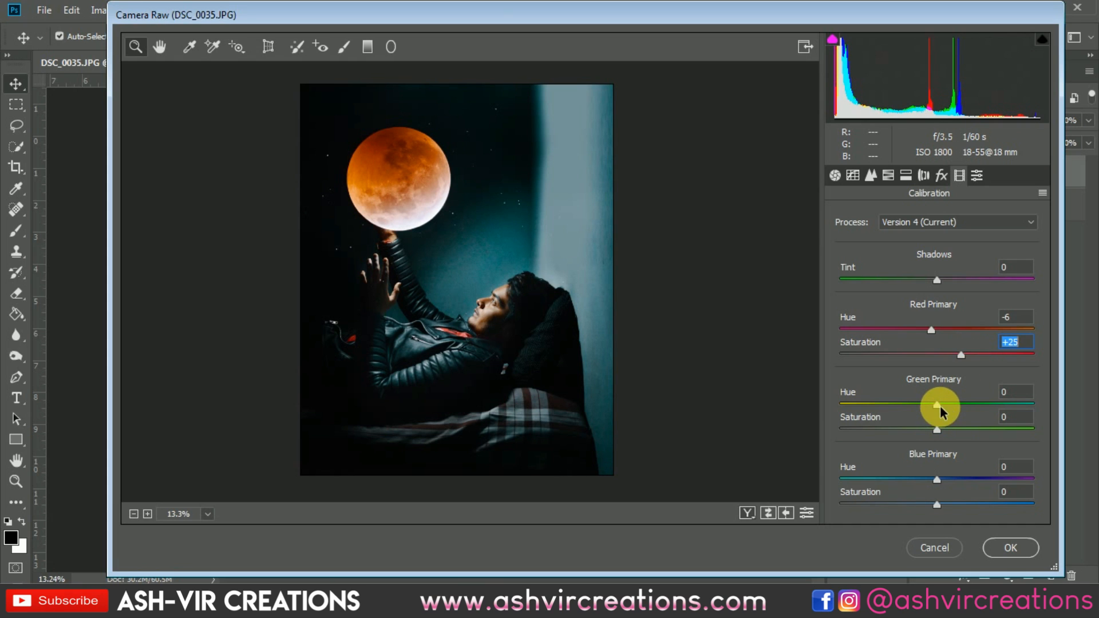
Step: Set Green Primary Hue +8 and Saturation +6, and Blue Primary Hue -1 and Saturation +10
left_click_drag(941, 411, 945, 435)
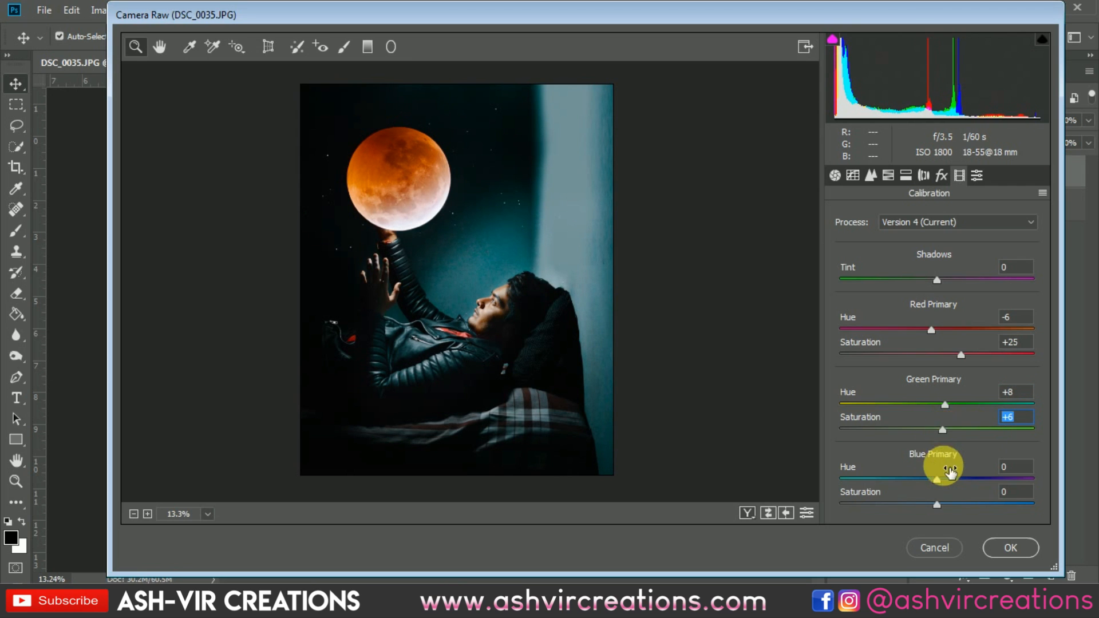
mouse_move(937, 479)
left_mouse_down()
mouse_move(893, 471)
mouse_move(965, 484)
mouse_move(935, 481)
left_mouse_up()
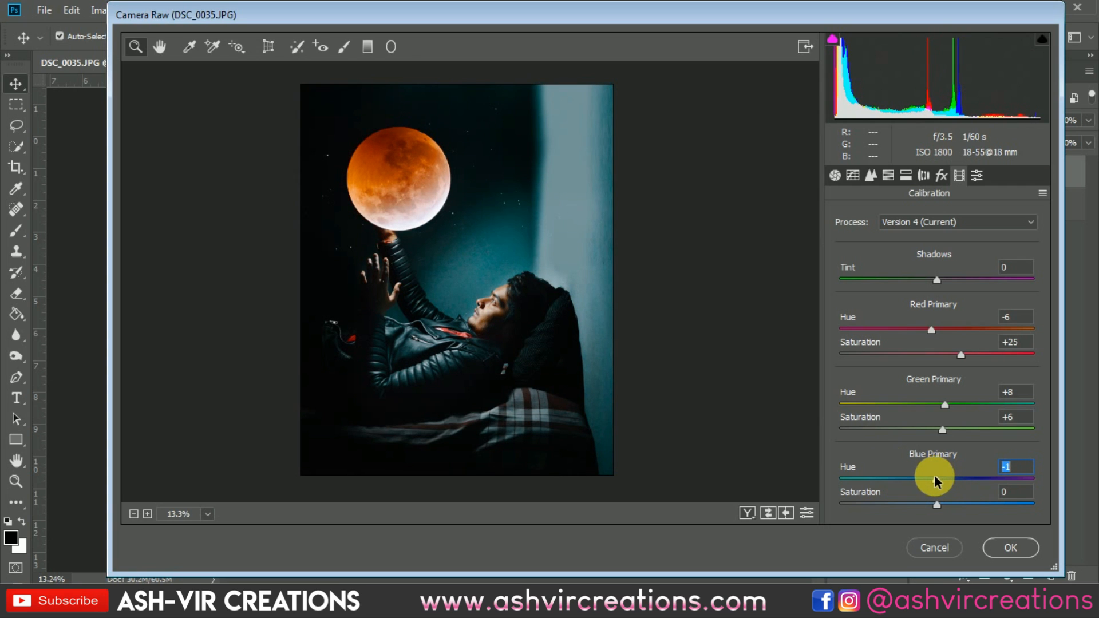
mouse_move(953, 507)
left_mouse_down()
mouse_move(964, 503)
mouse_move(897, 504)
mouse_move(995, 514)
mouse_move(946, 514)
left_mouse_up()
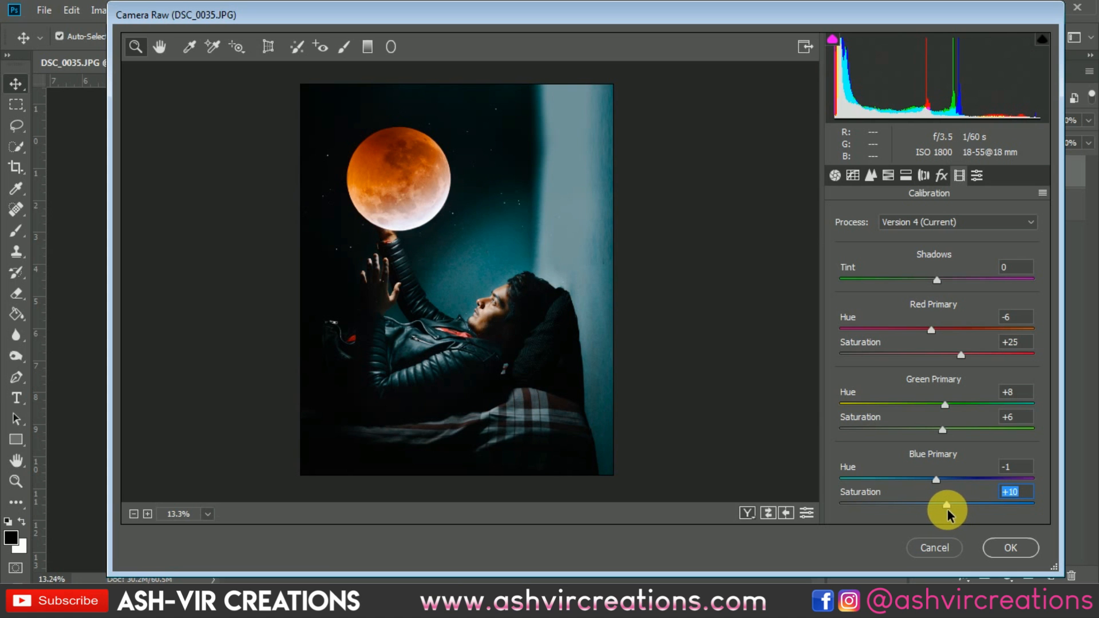
Step: Compare the before and after views of the Camera Raw edits and apply the filter
left_click(531, 311)
left_click_drag(557, 380, 516, 356)
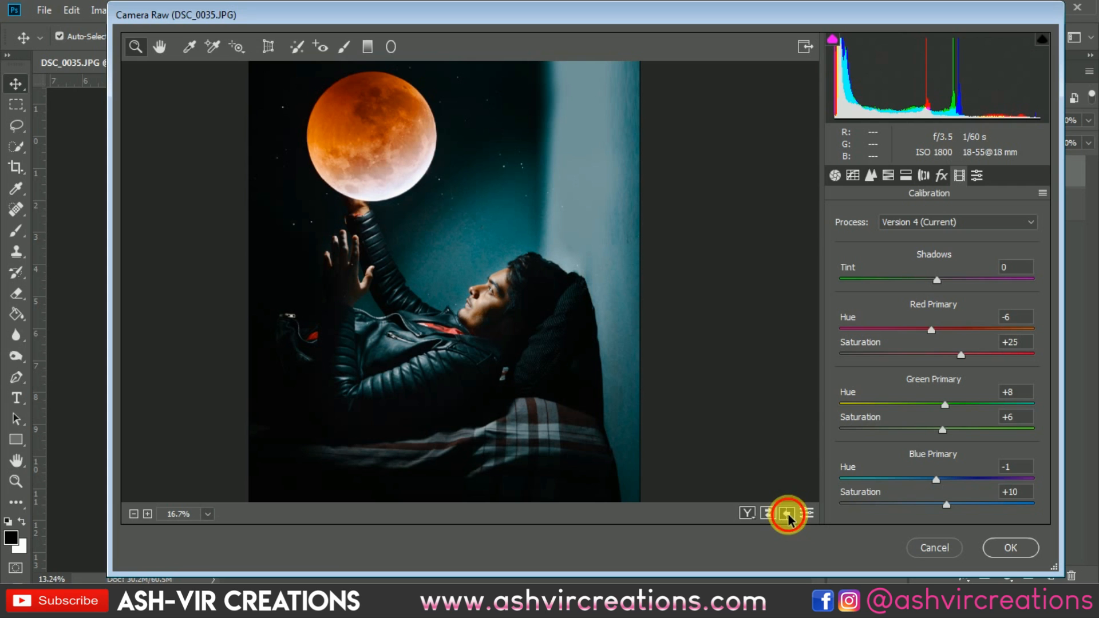
left_click(747, 513)
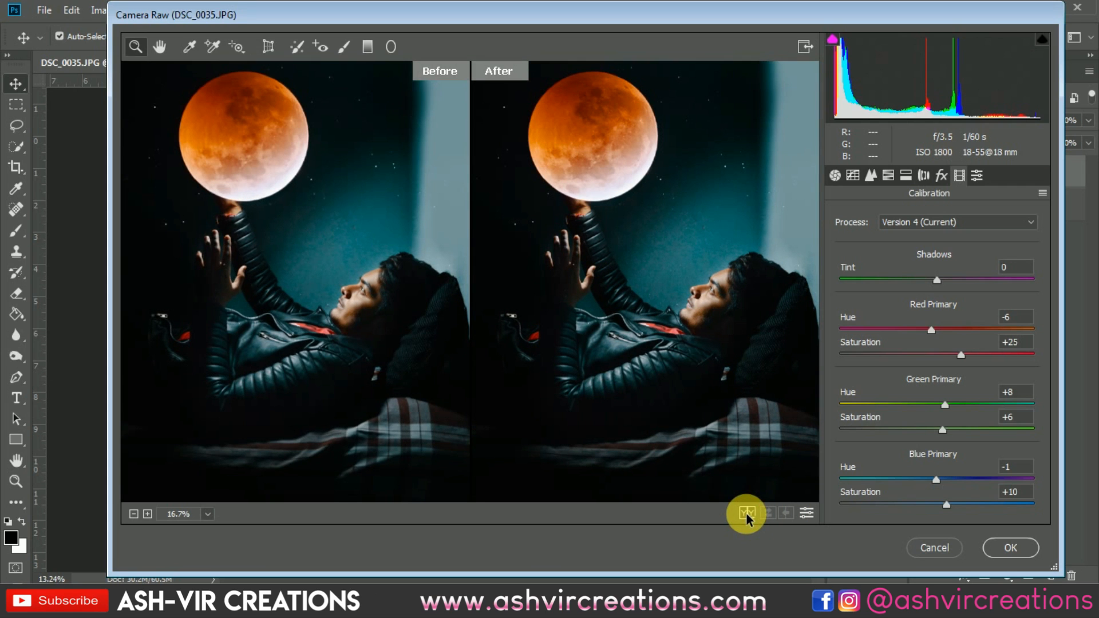
left_click(1010, 548)
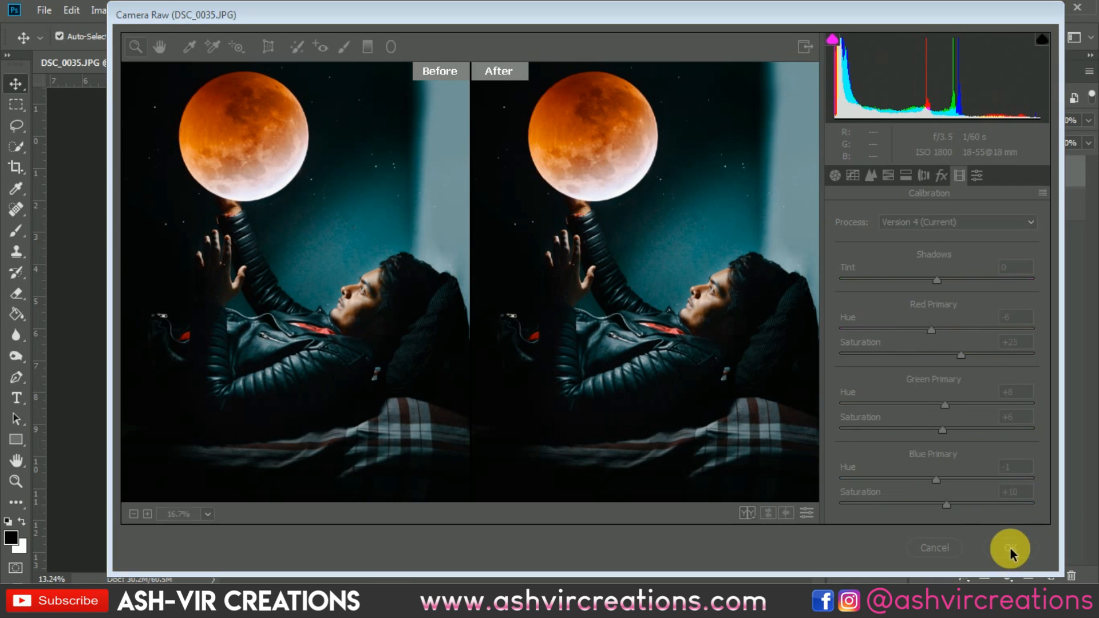
Step: Toggle the merged layer's visibility to compare the graded composite against the original photo
scroll(485, 324, "up", 2)
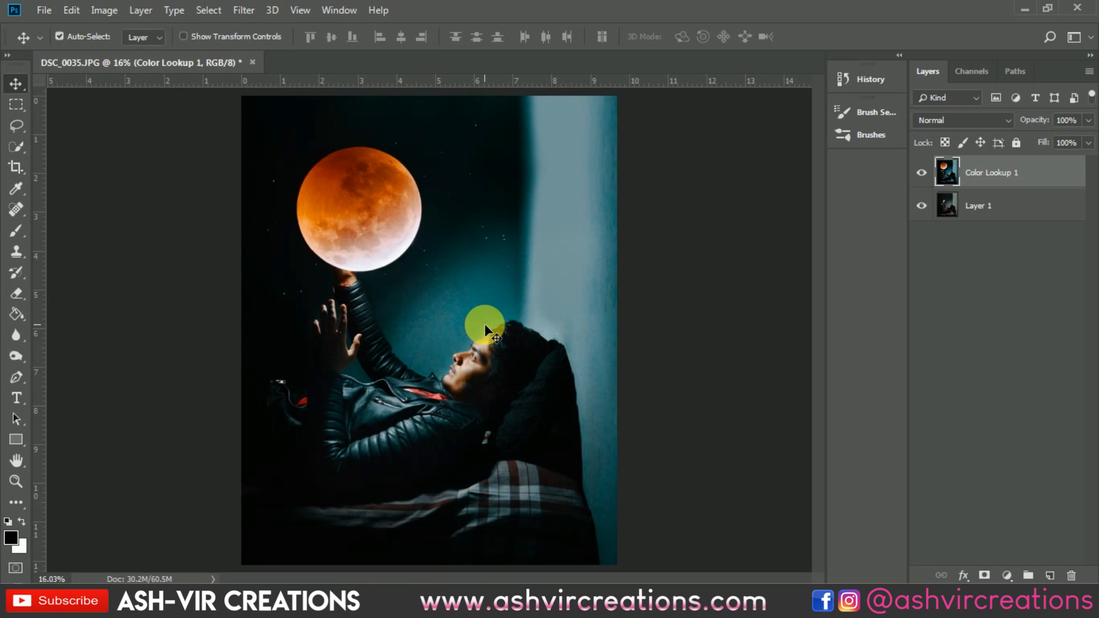
scroll(484, 324, "down", 1)
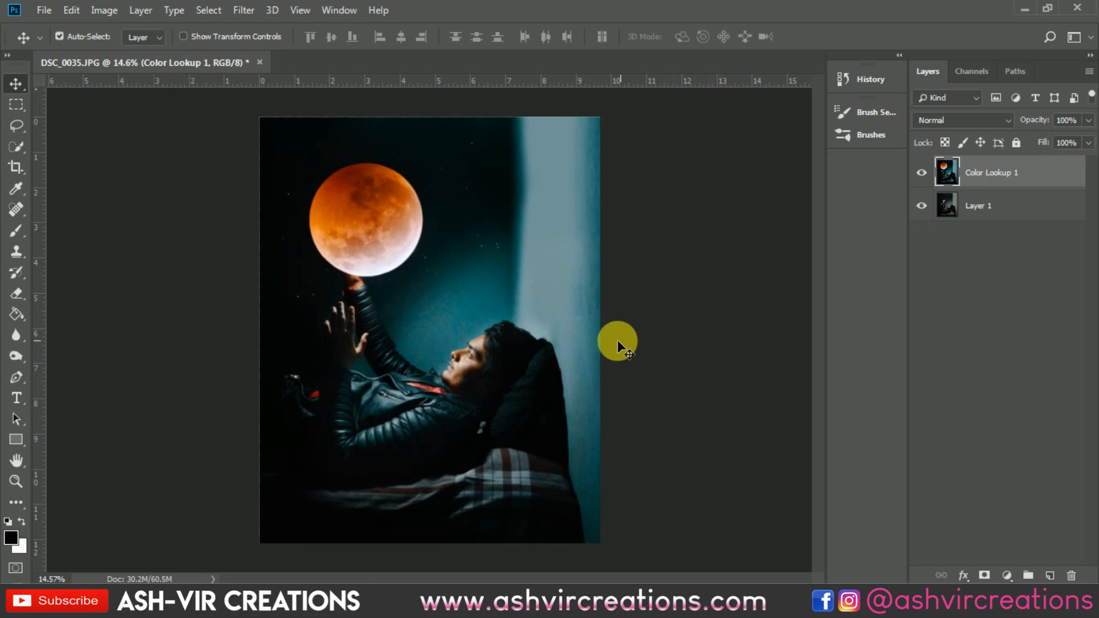
scroll(613, 335, "up", 1)
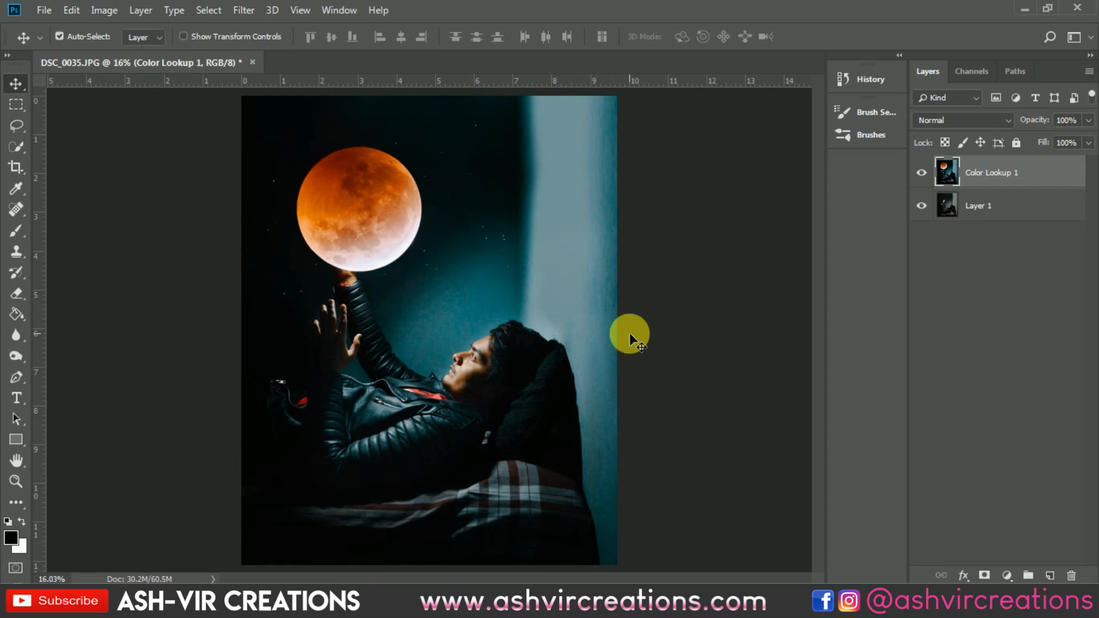
left_click(921, 173)
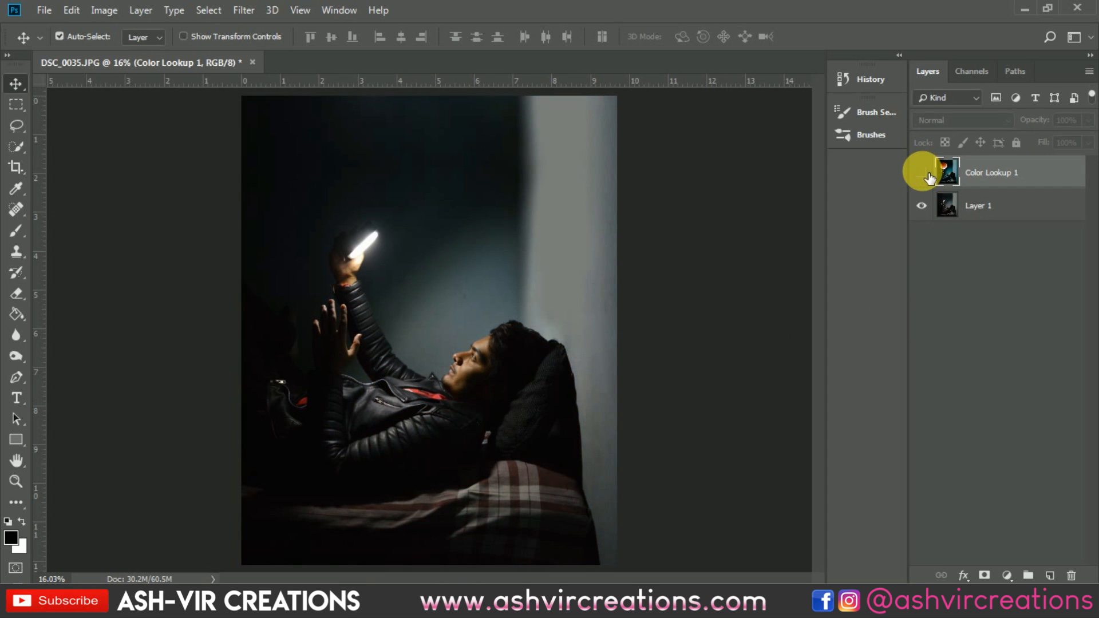
left_click(926, 174)
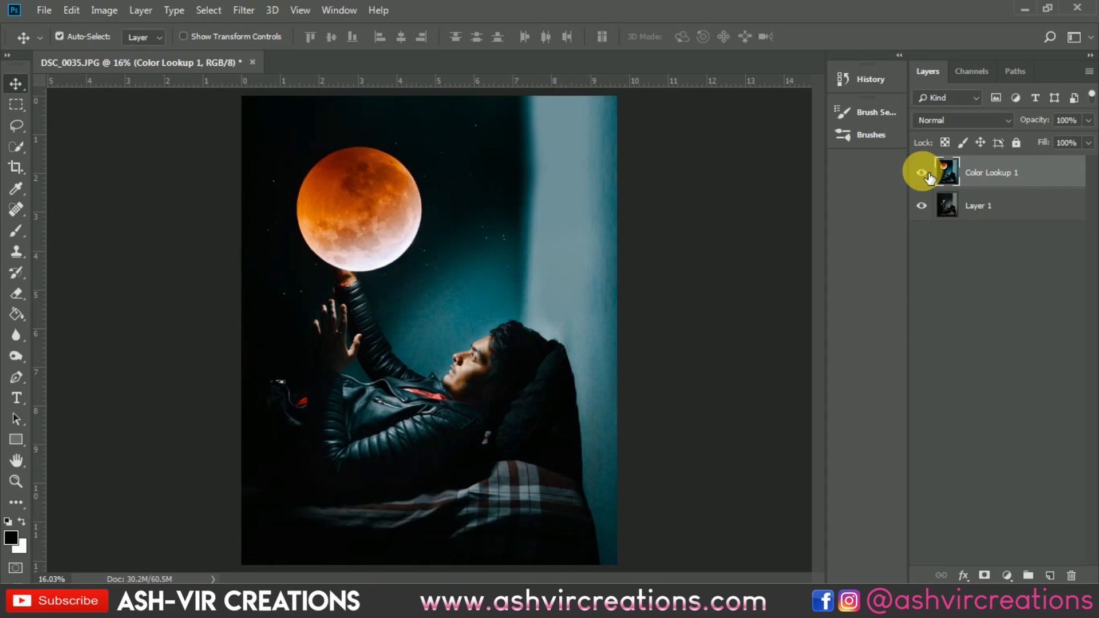
left_click(926, 174)
left_click(925, 174)
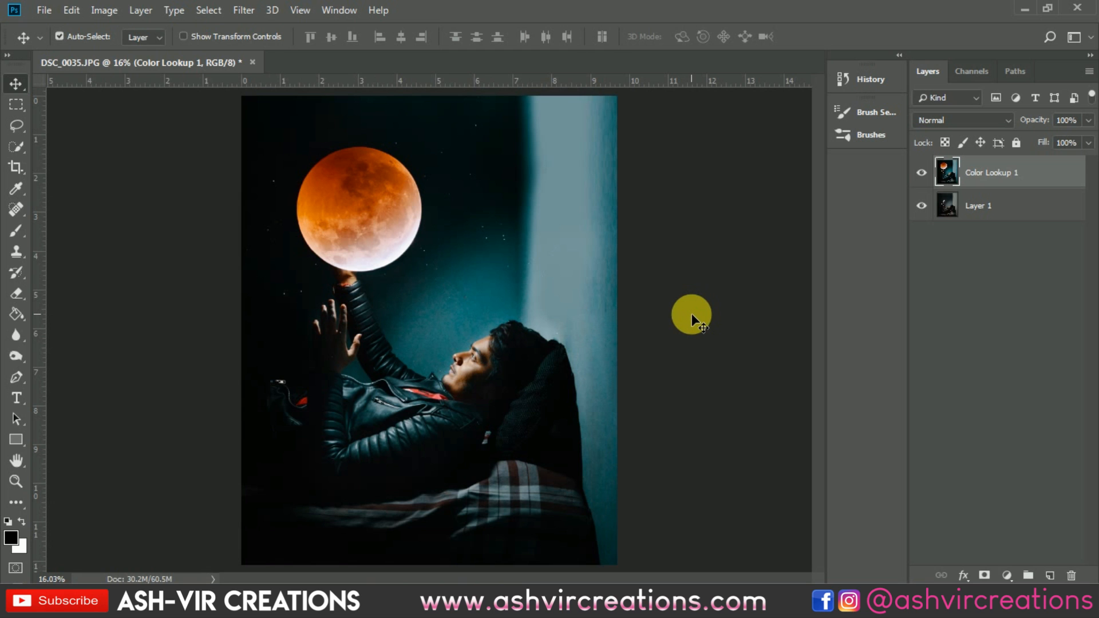
scroll(583, 301, "up", 1)
left_click_drag(583, 301, 645, 326)
scroll(654, 315, "down", 1)
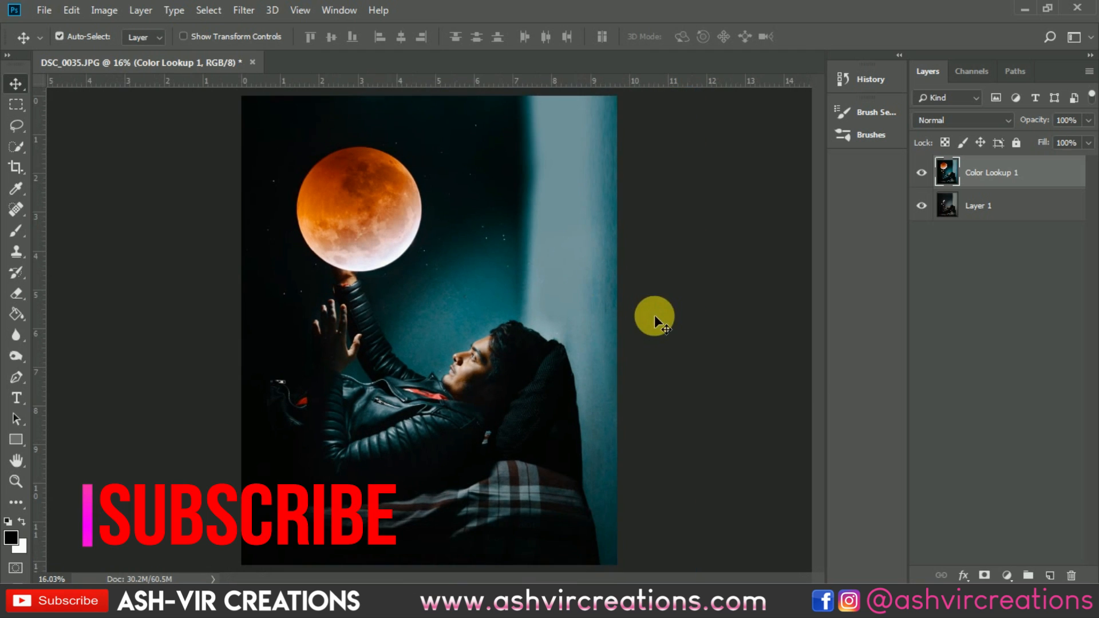
scroll(680, 291, "down", 1)
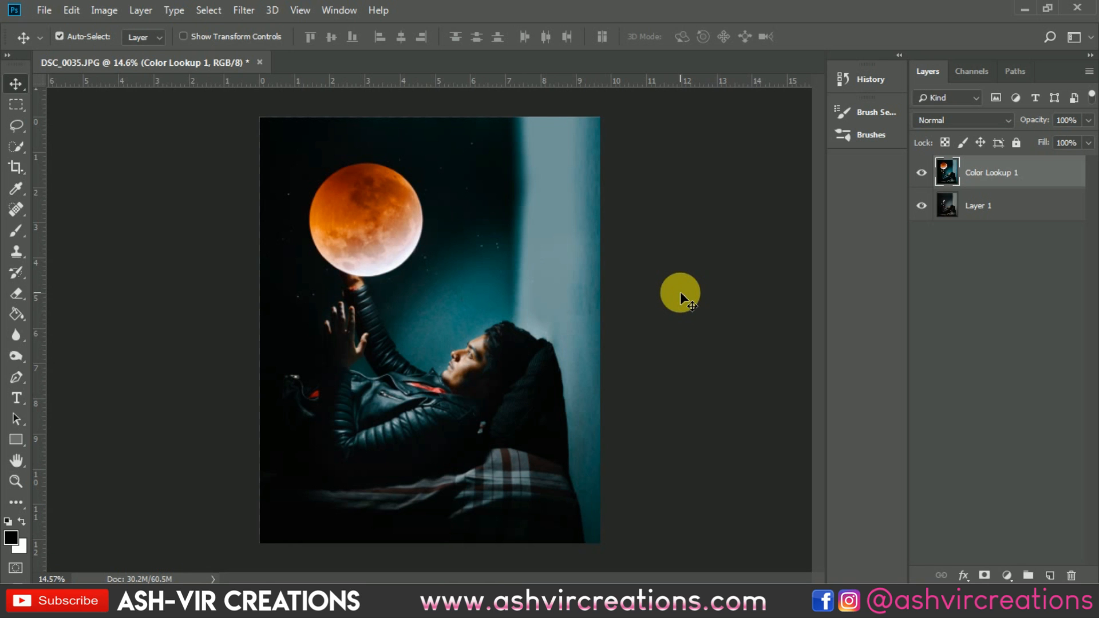
scroll(680, 291, "up", 1)
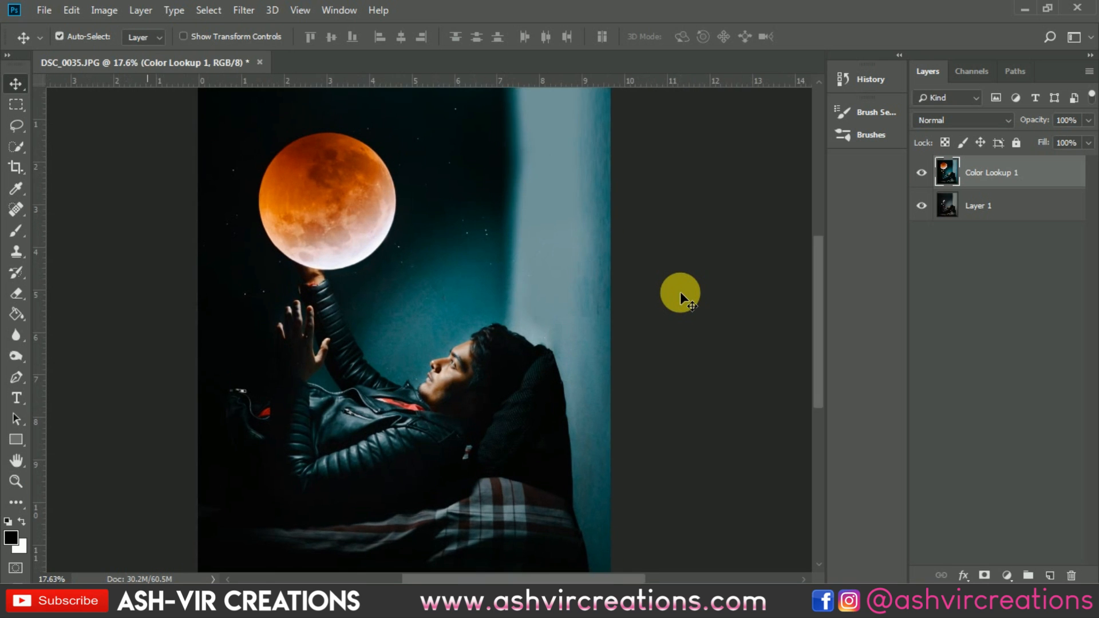